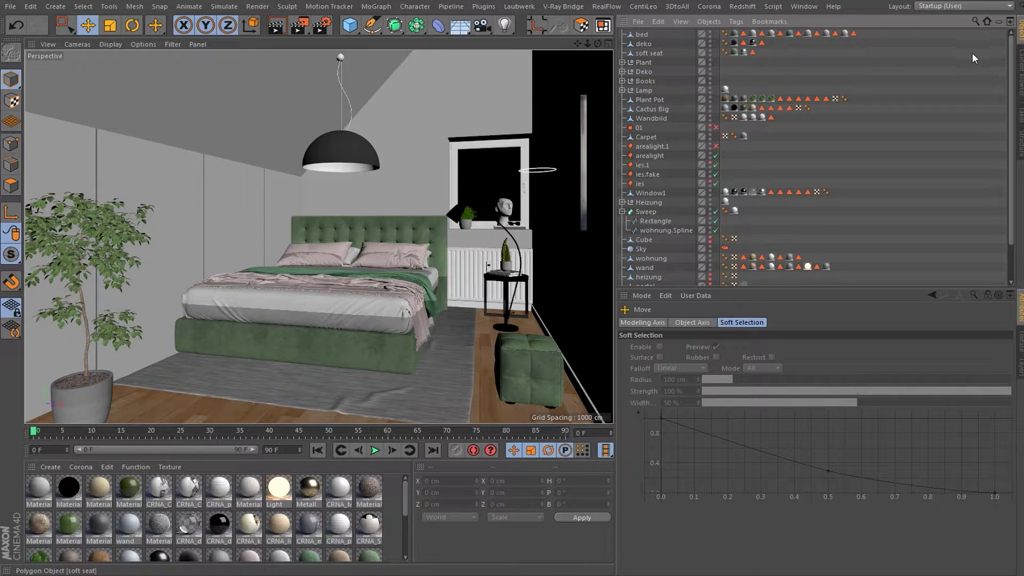
# Select the bed, solo it in a zoomed-in Right view, then return to Perspective
pyautogui.click(642, 34)
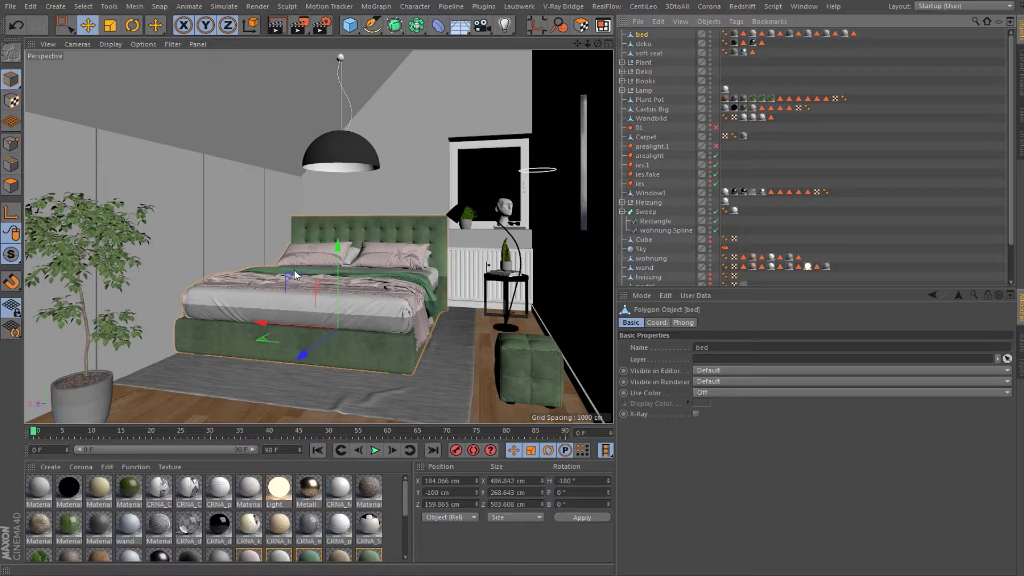
pyautogui.middleClick(280, 212)
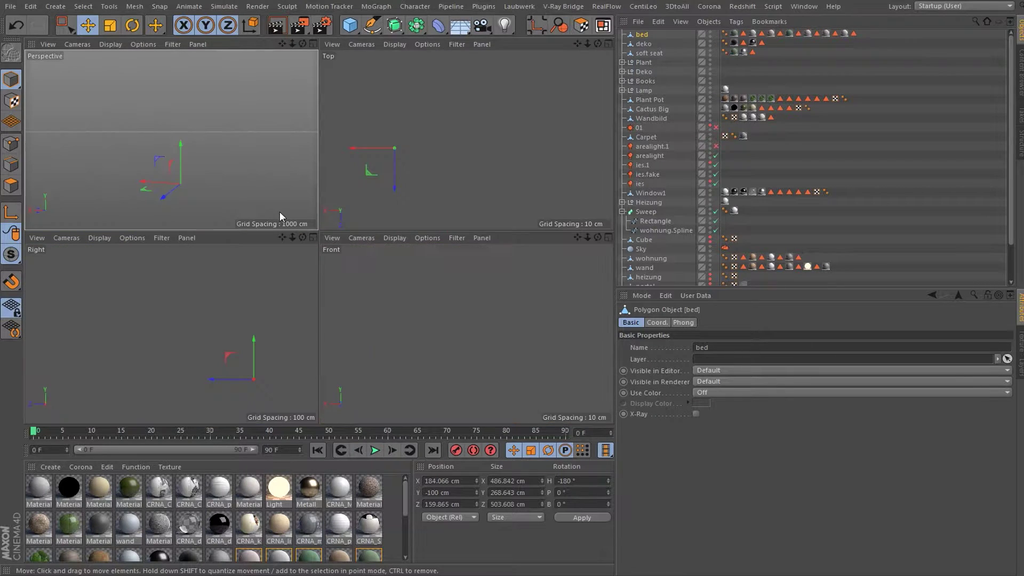
pyautogui.middleClick(286, 293)
pyautogui.scroll(2, 543, 331)
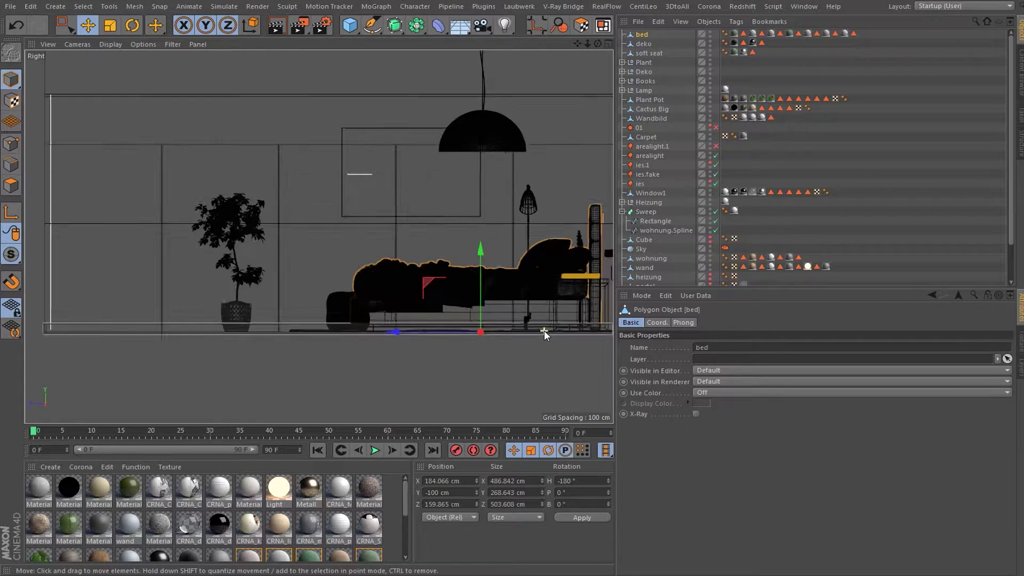
pyautogui.scroll(2, 544, 331)
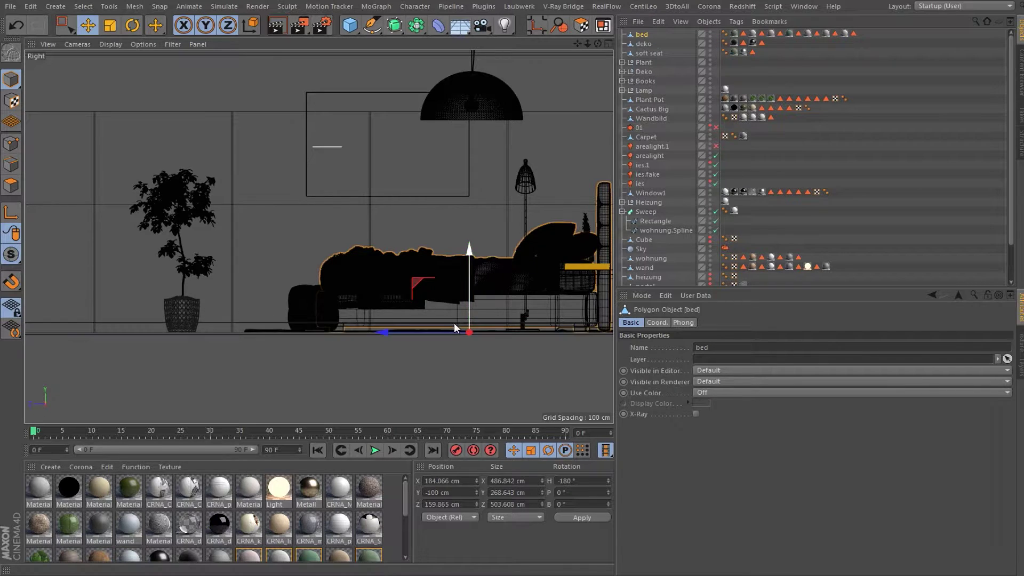
pyautogui.moveTo(11, 255); pyautogui.dragTo(92, 294)
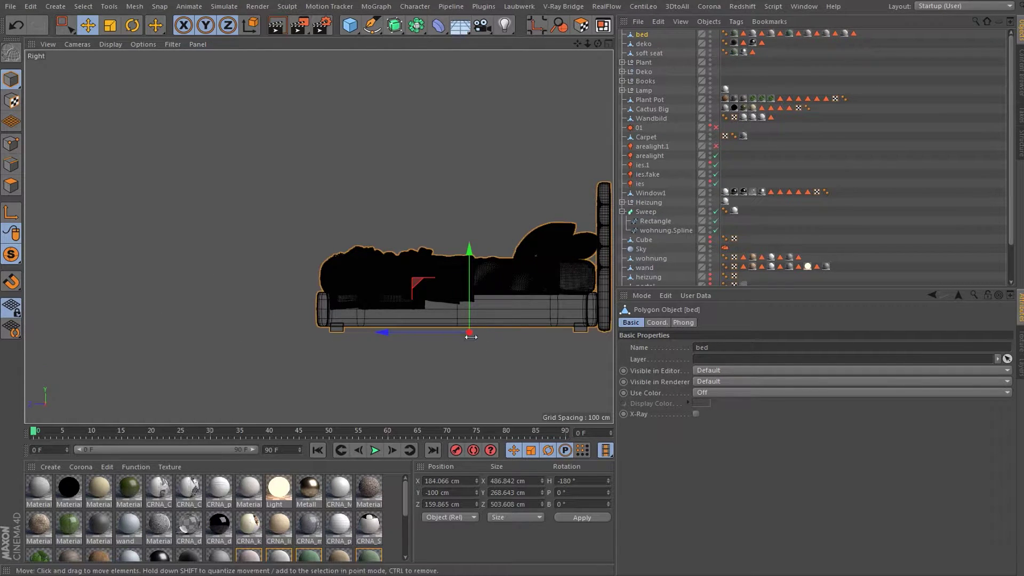
pyautogui.middleClick(116, 203)
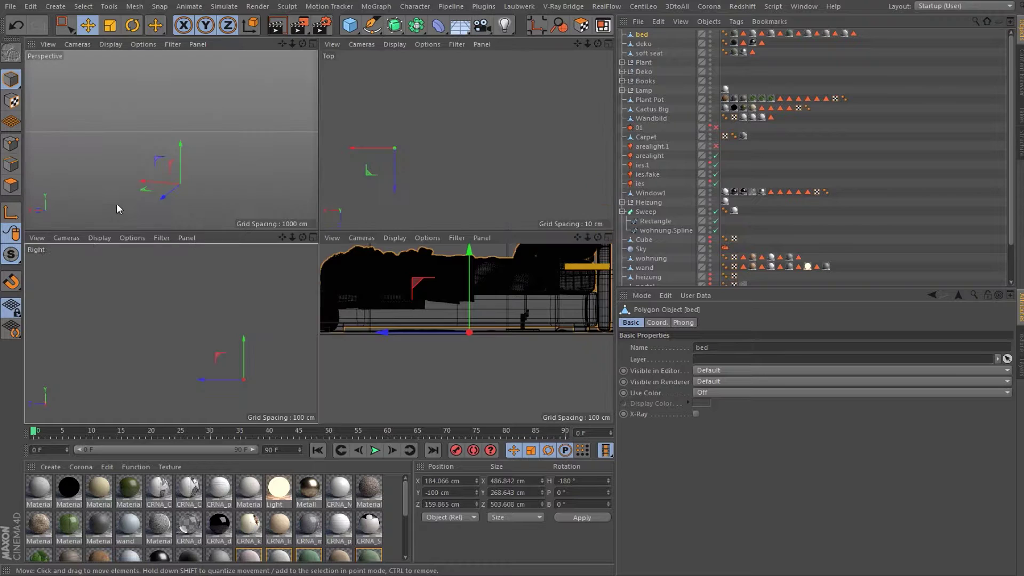
pyautogui.middleClick(139, 155)
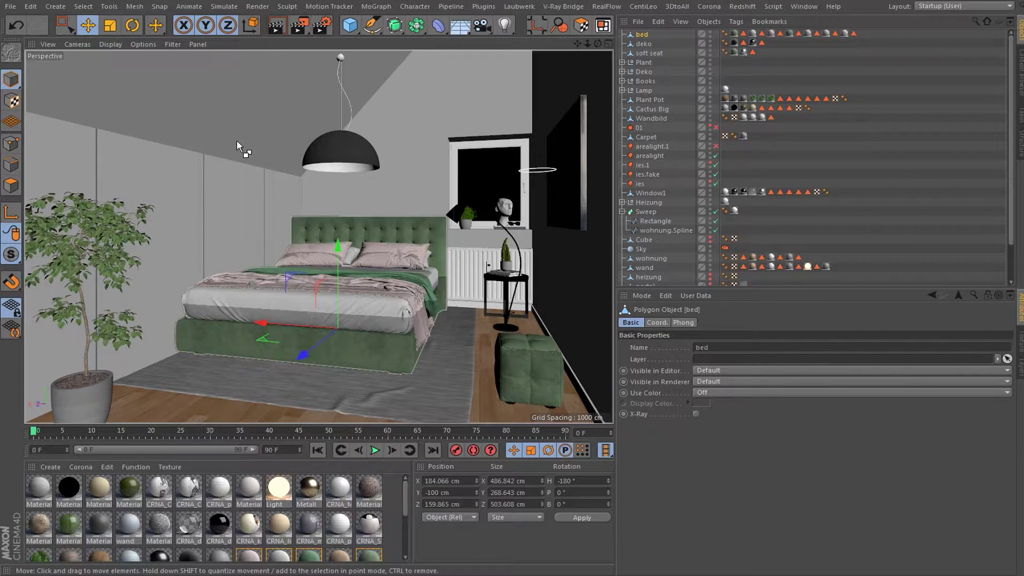
# Paste the bed into the studio.c4d project and frame it from its left side
pyautogui.press('v')
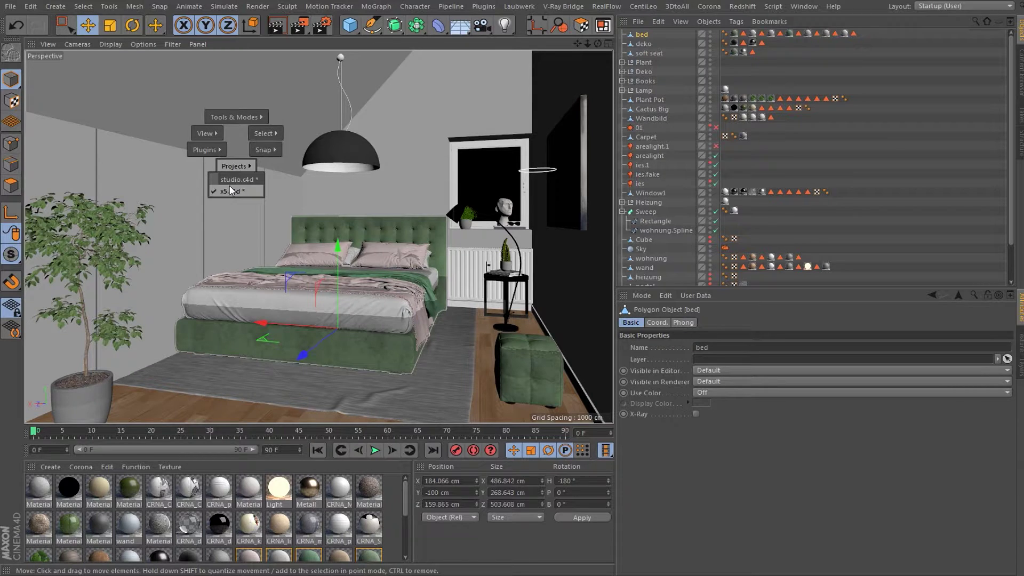
pyautogui.click(230, 181)
pyautogui.hotkey('ctrl', 'v')
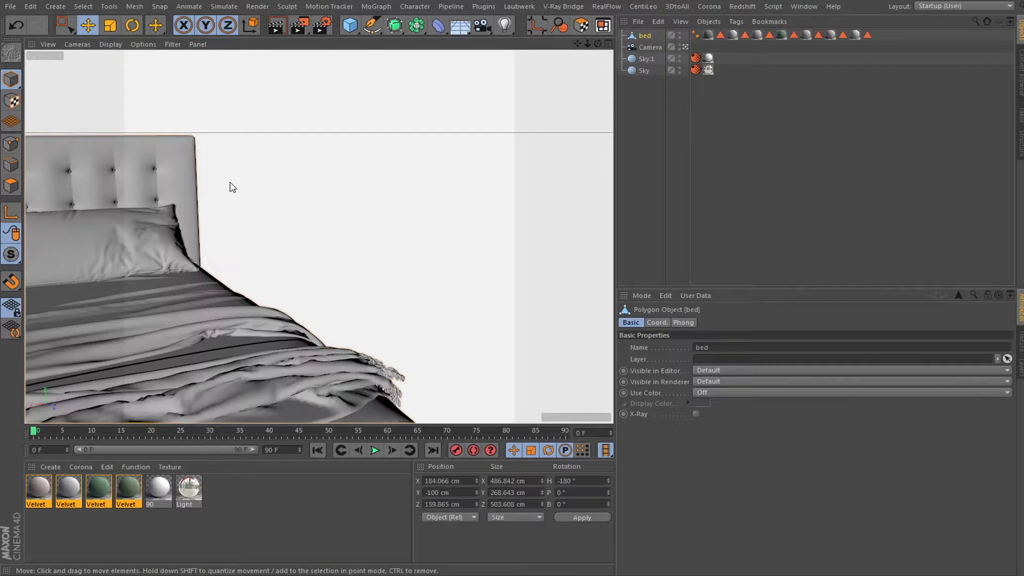
pyautogui.press('h')
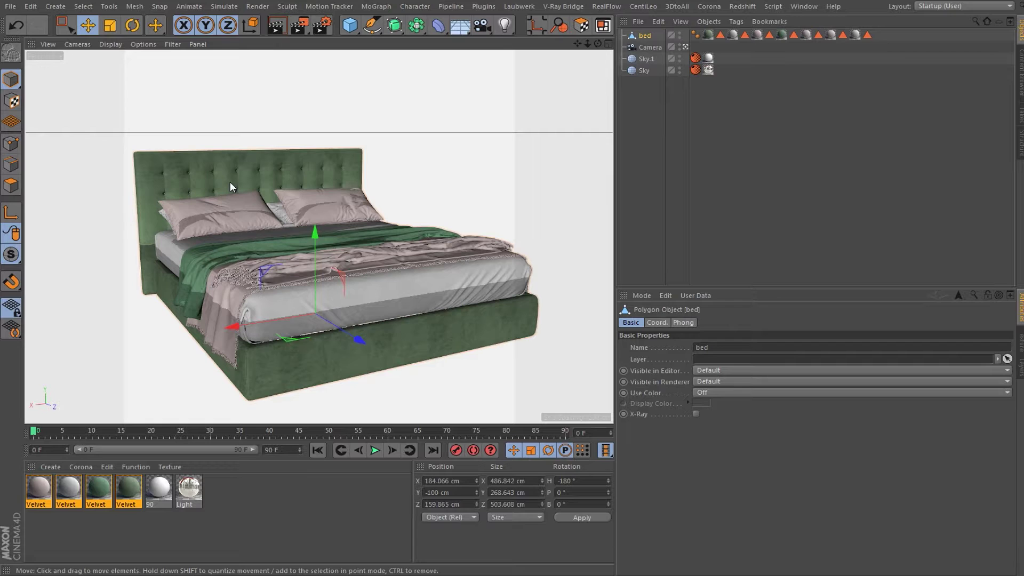
pyautogui.moveTo(347, 189)
pyautogui.keyDown('alt'); pyautogui.mouseDown()
pyautogui.moveTo(225, 201)
pyautogui.moveTo(306, 220)
pyautogui.mouseUp(); pyautogui.keyUp('alt')
pyautogui.keyDown('alt'); pyautogui.moveTo(305, 220); pyautogui.dragTo(331, 203, button='middle'); pyautogui.keyUp('alt')
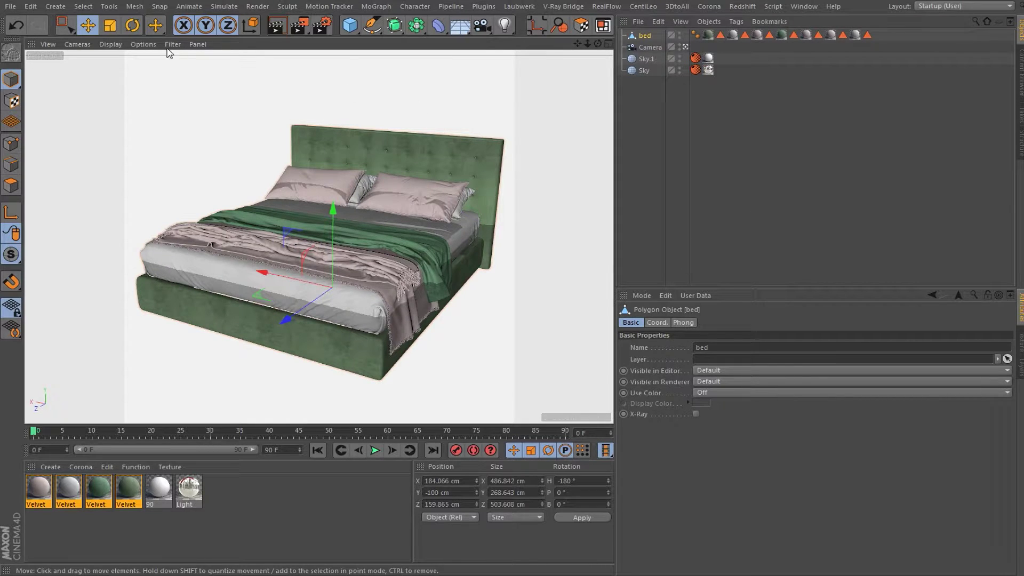
# Raise the viewport's Tinted Border Opacity to 74% in the View configuration settings
pyautogui.click(143, 44)
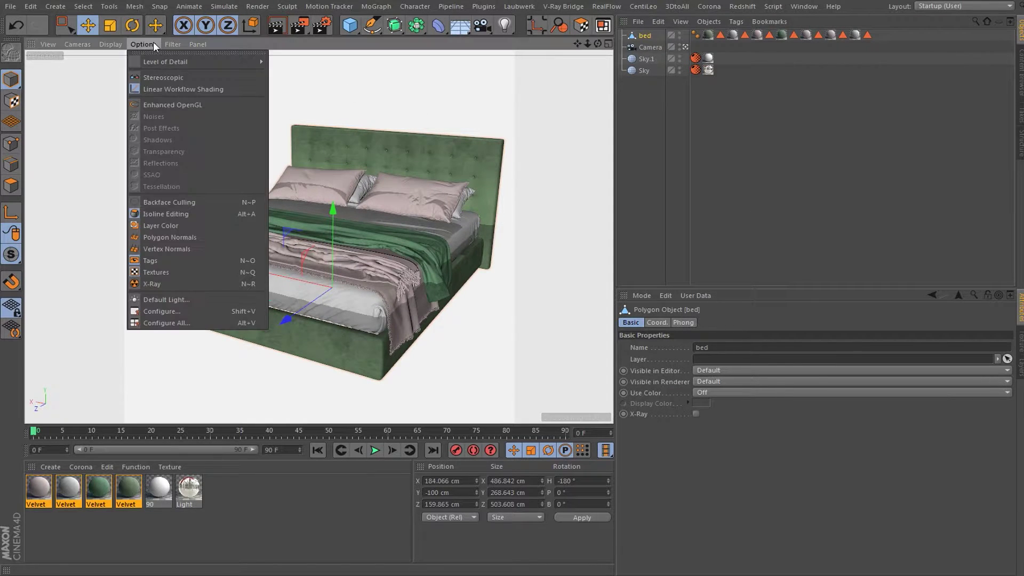
pyautogui.click(203, 308)
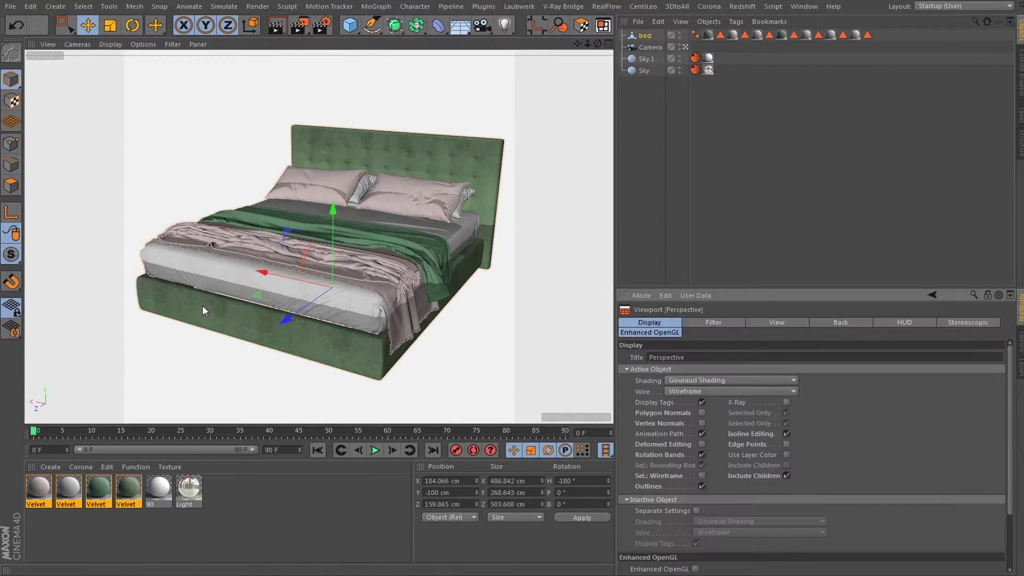
pyautogui.click(774, 322)
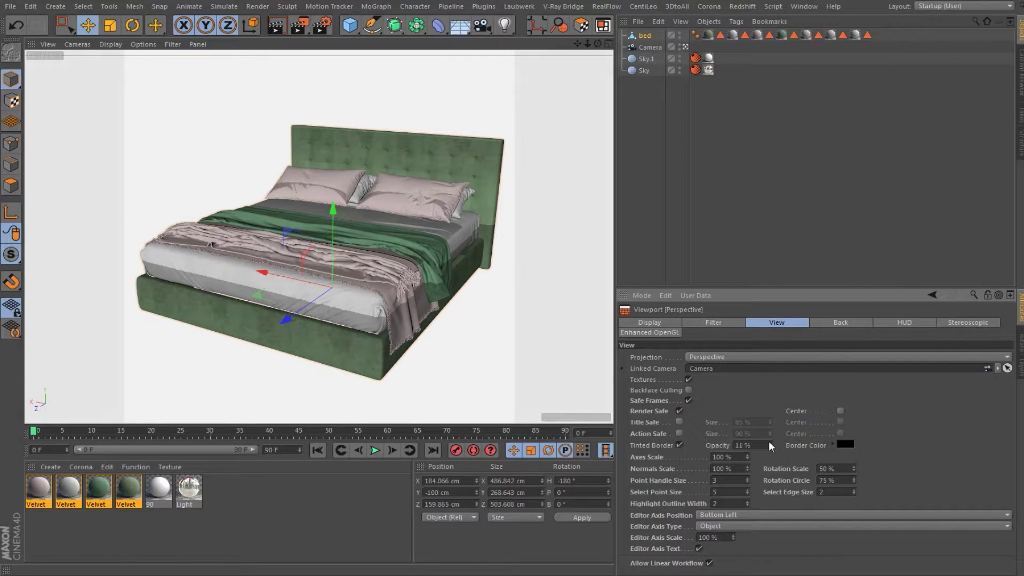
pyautogui.moveTo(771, 446)
pyautogui.mouseDown()
pyautogui.moveTo(793, 447)
pyautogui.moveTo(774, 445)
pyautogui.mouseUp()
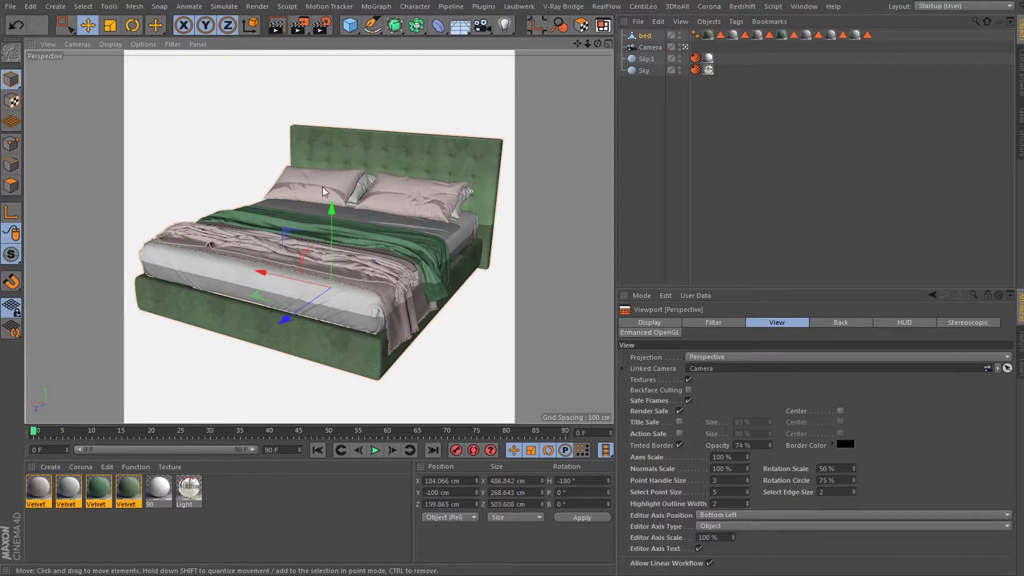
pyautogui.moveTo(587, 43); pyautogui.dragTo(573, 45)
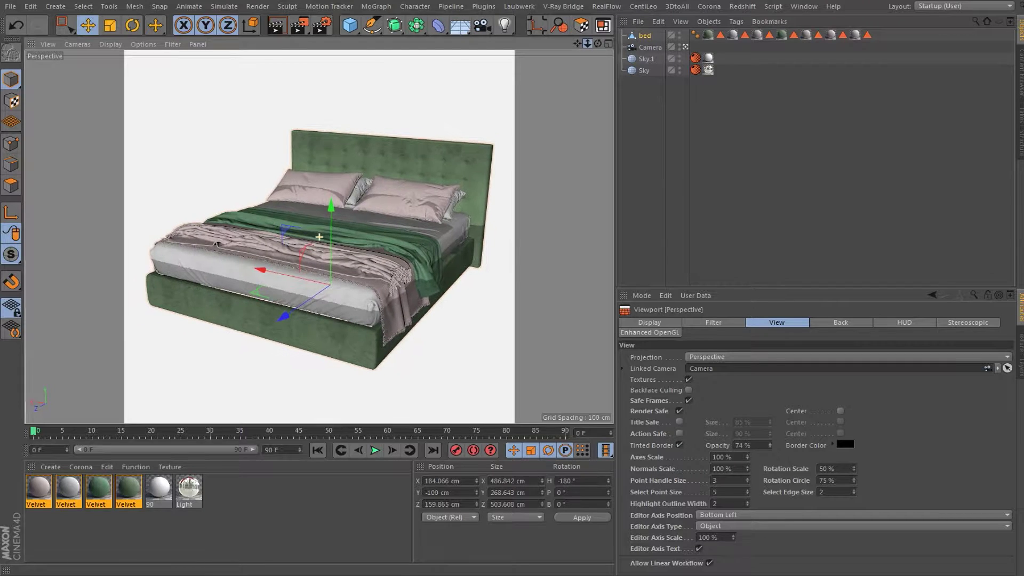
# Render the bed to the Picture Viewer
pyautogui.click(299, 25)
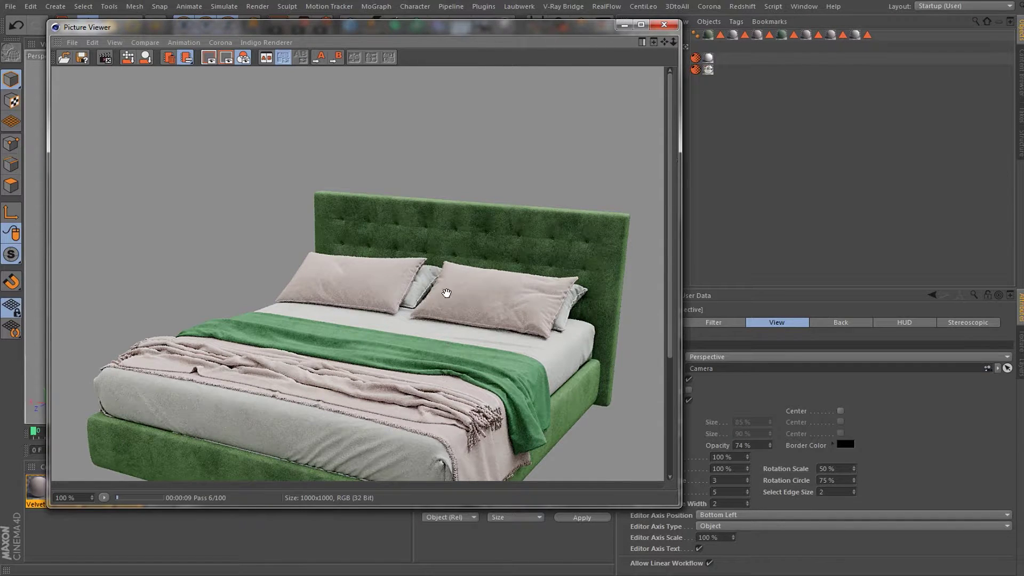
pyautogui.scroll(-2, 418, 270)
pyautogui.scroll(-2, 430, 258)
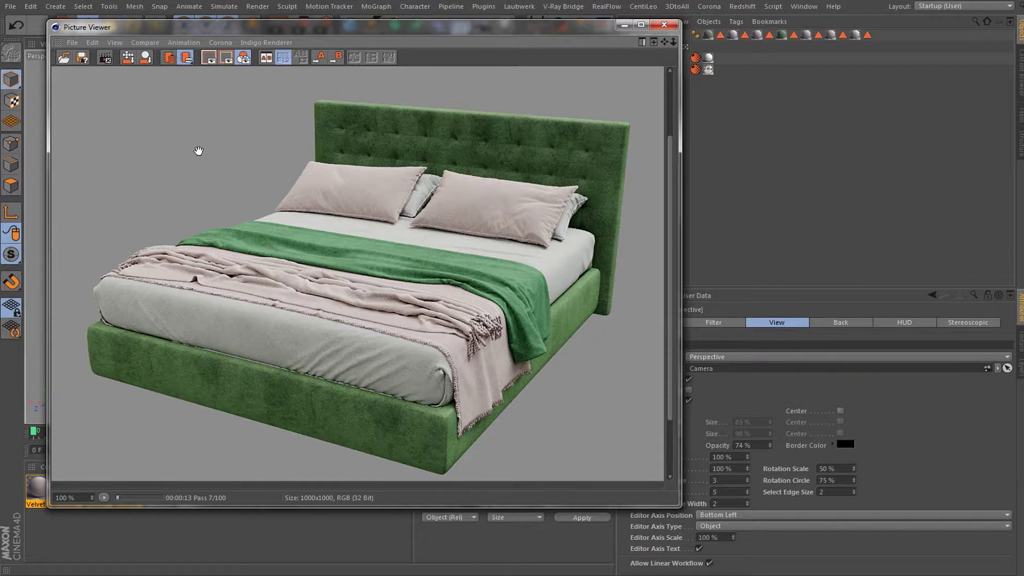
# Save the bed render to the Desktop as a PNG named 'bed' and close the viewer
pyautogui.click(74, 44)
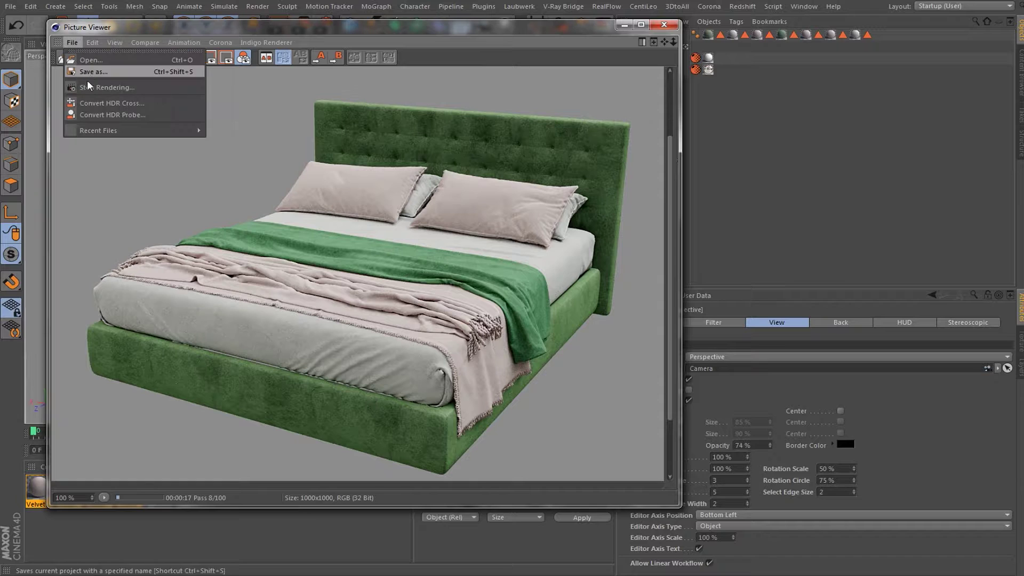
pyautogui.click(87, 83)
pyautogui.click(72, 42)
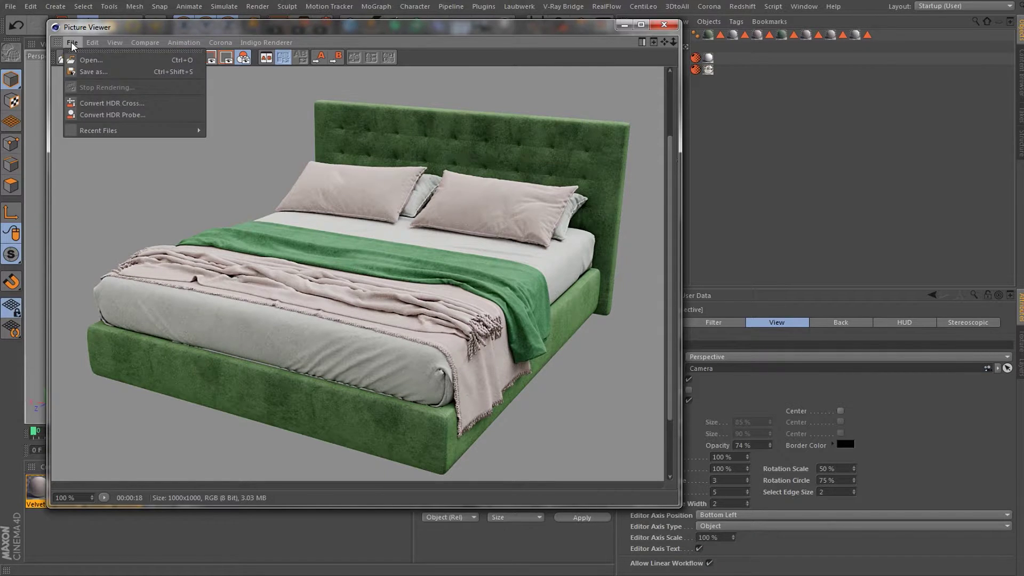
pyautogui.click(81, 68)
pyautogui.click(81, 217)
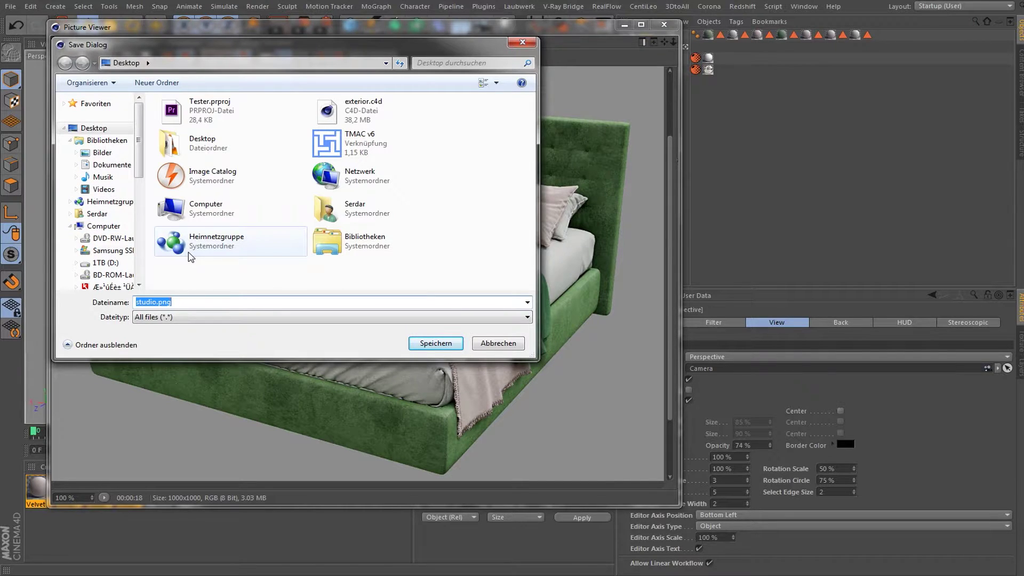
pyautogui.write('bed')
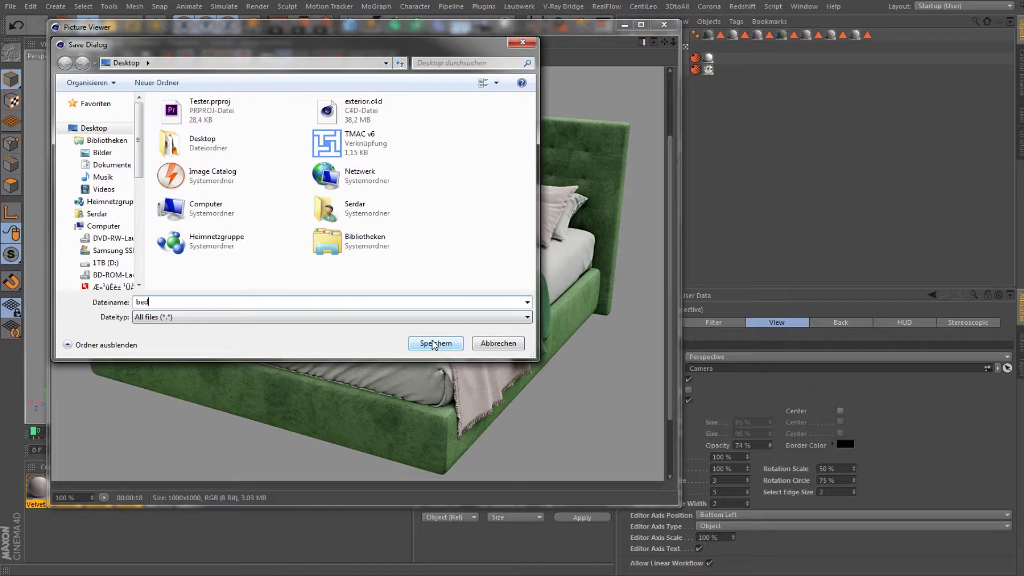
pyautogui.click(434, 344)
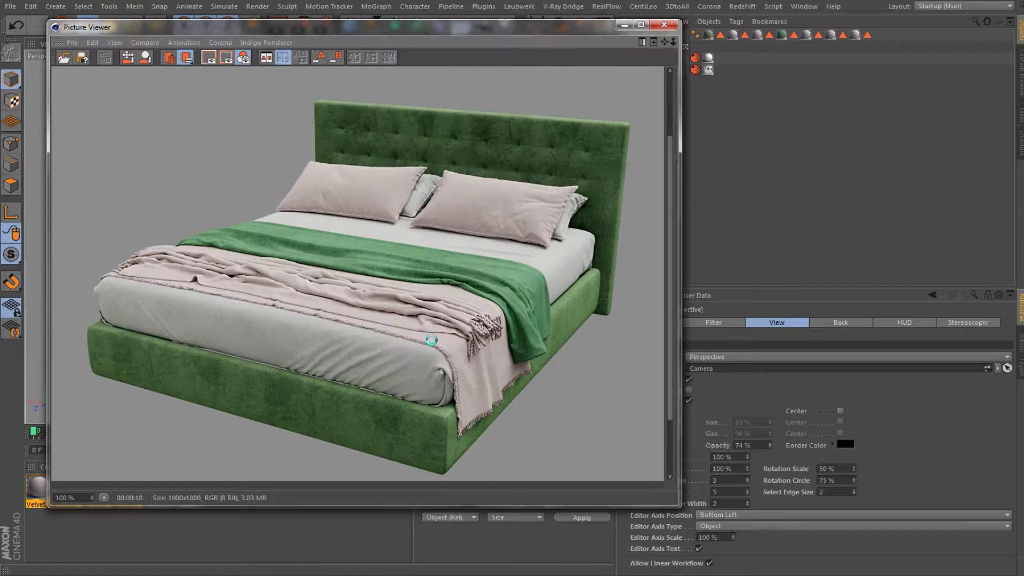
pyautogui.click(671, 31)
pyautogui.click(644, 36)
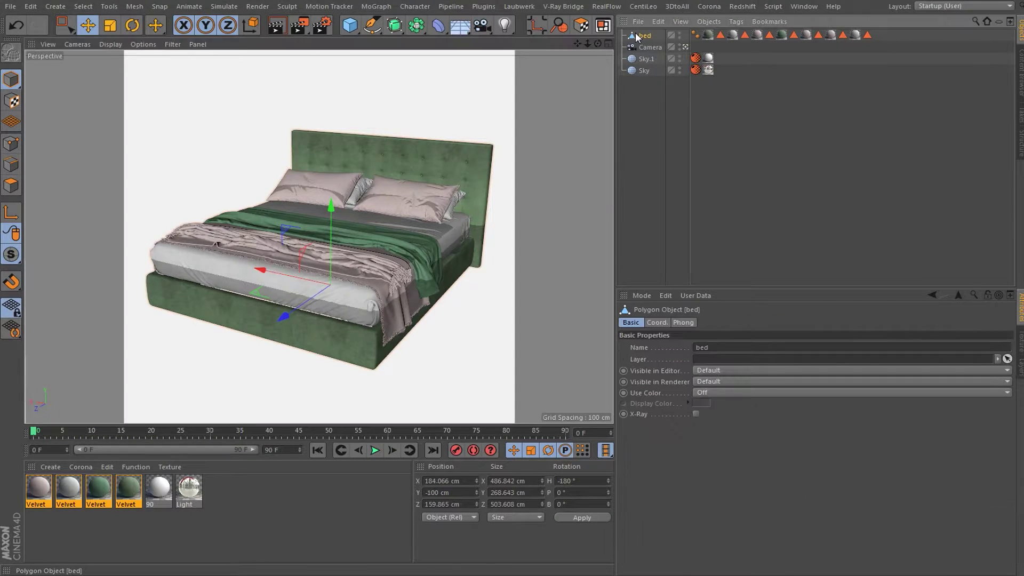
# Add the bed and its tex folder to the Content Browser's Libary folder
pyautogui.click(1020, 77)
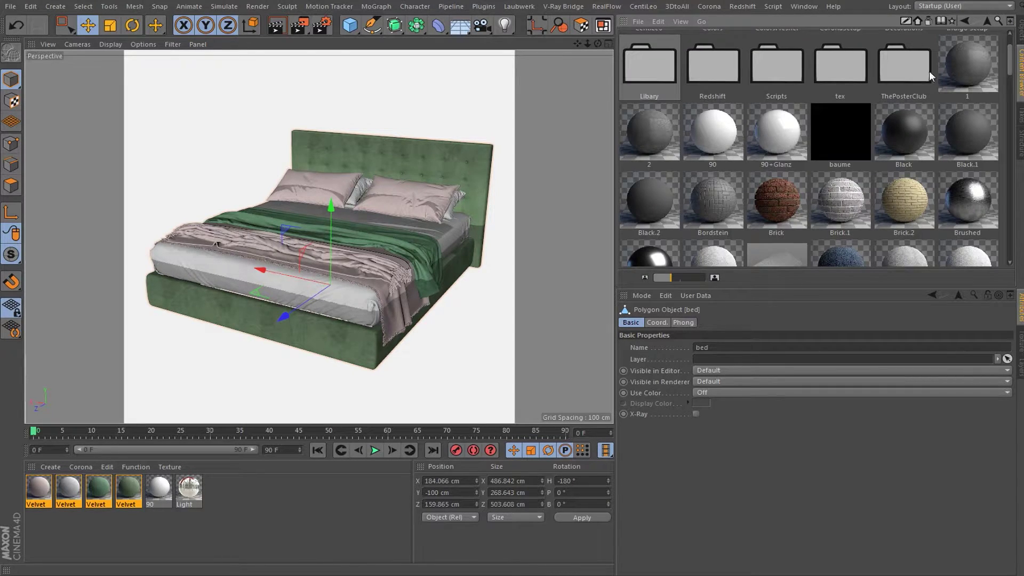
pyautogui.doubleClick(645, 69)
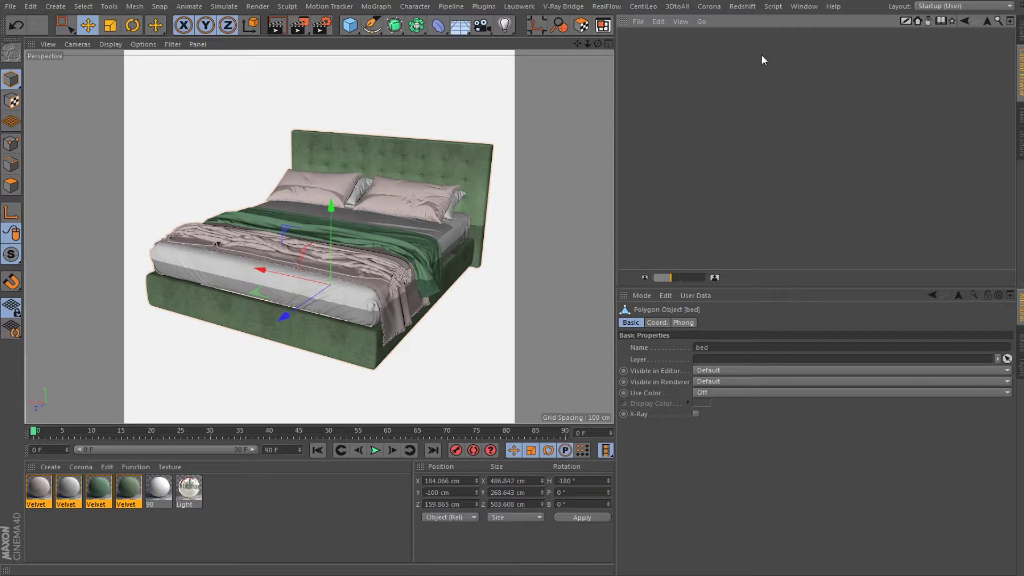
pyautogui.click(1019, 27)
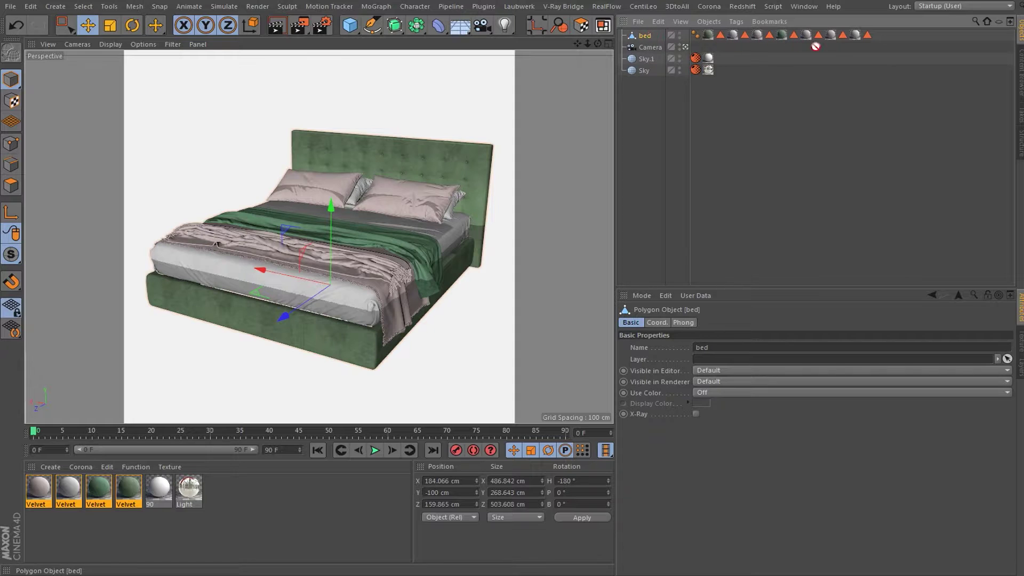
pyautogui.click(1019, 70)
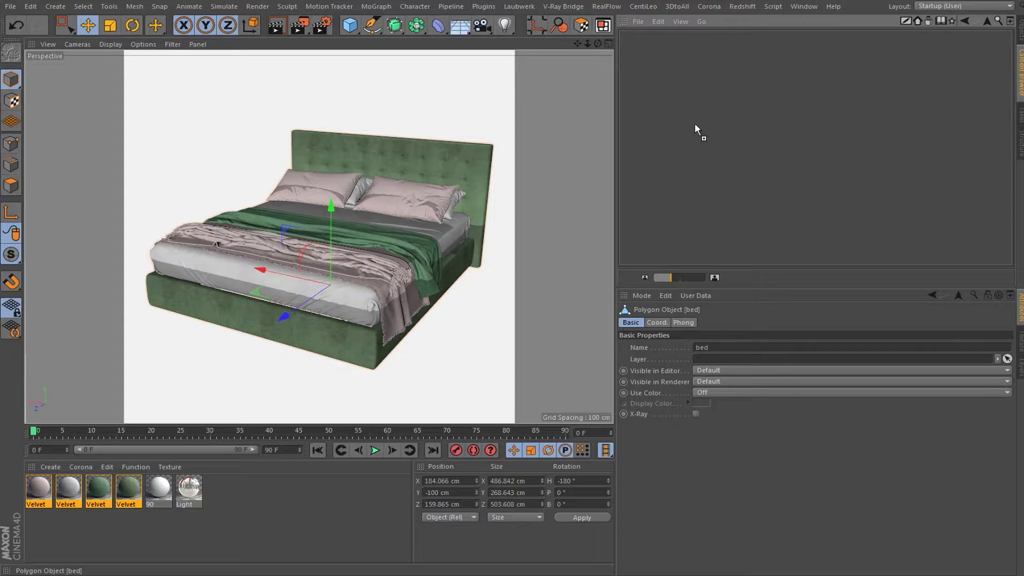
pyautogui.moveTo(694, 124); pyautogui.dragTo(695, 124)
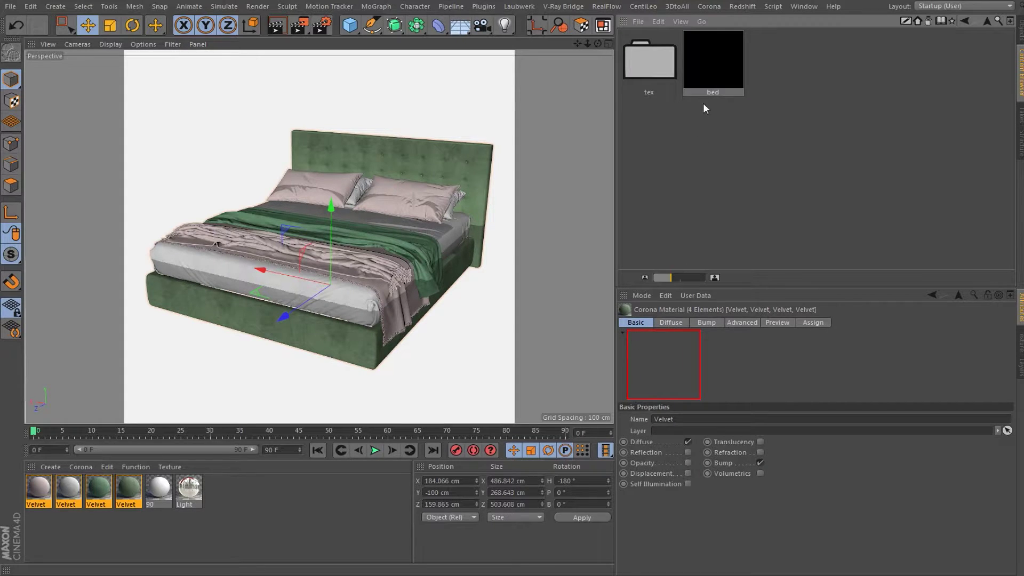
# Set bed.png from the Desktop as the bed entry's preview image
pyautogui.rightClick(713, 70)
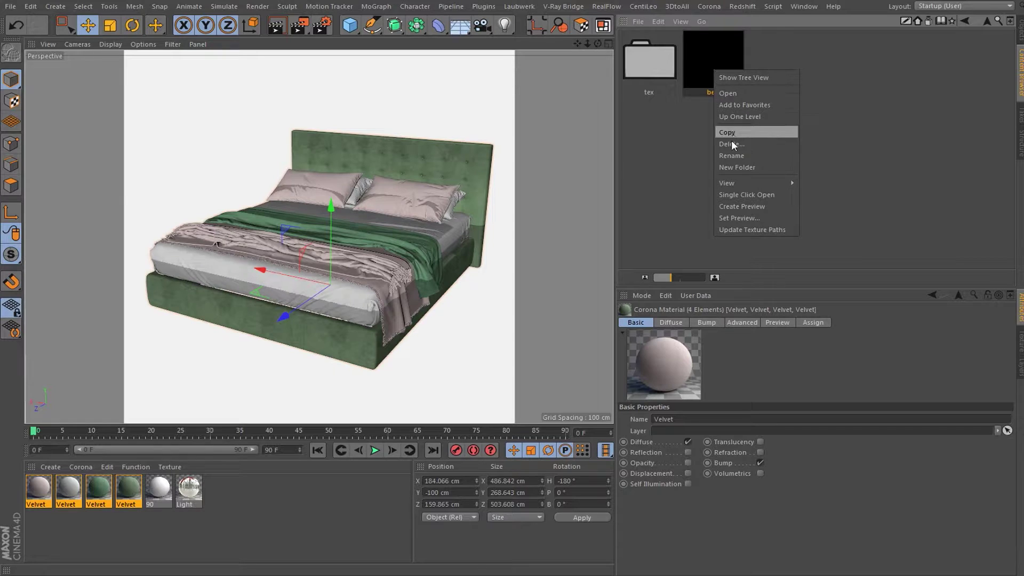
pyautogui.click(720, 218)
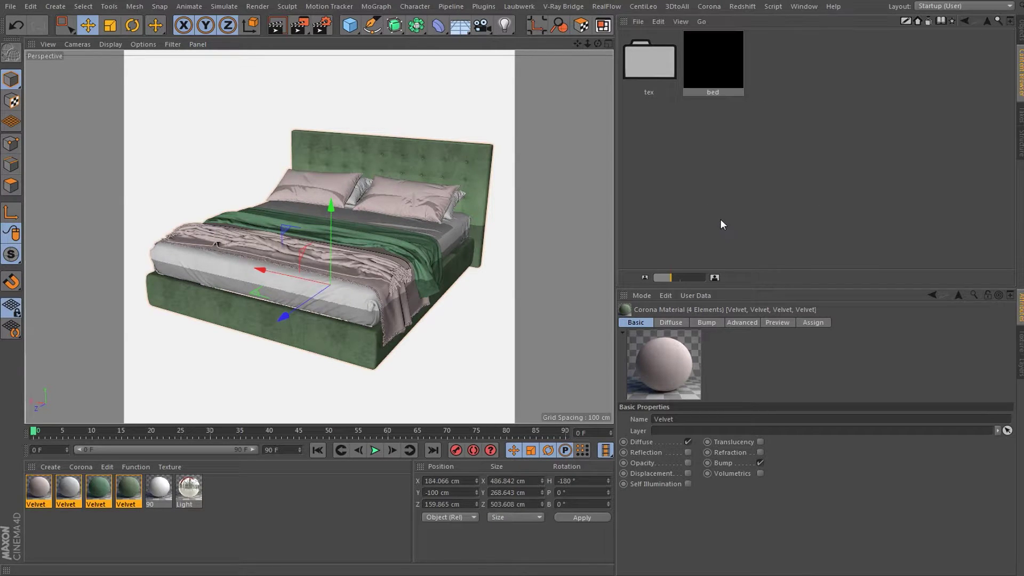
pyautogui.click(206, 80)
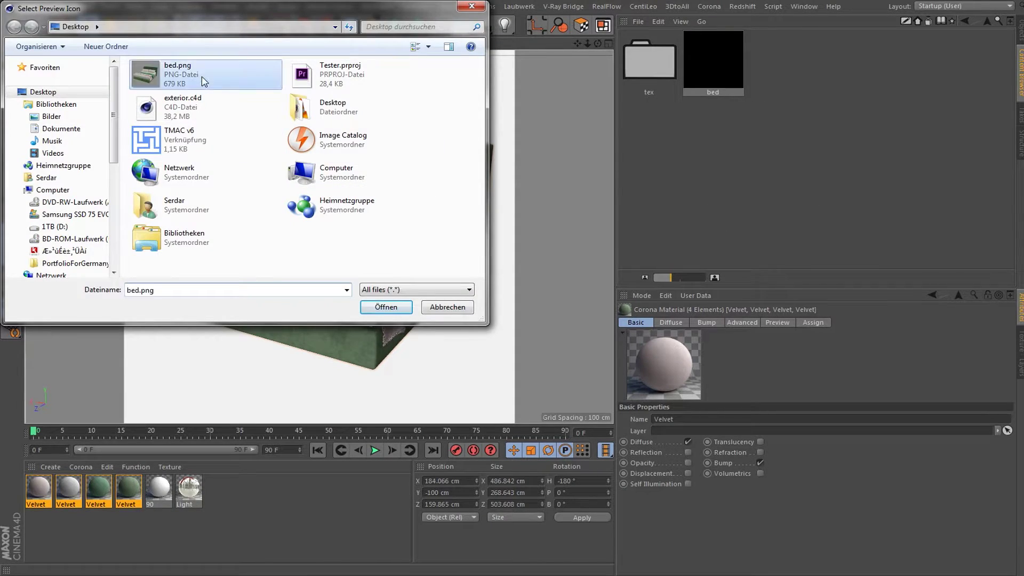
pyautogui.click(385, 307)
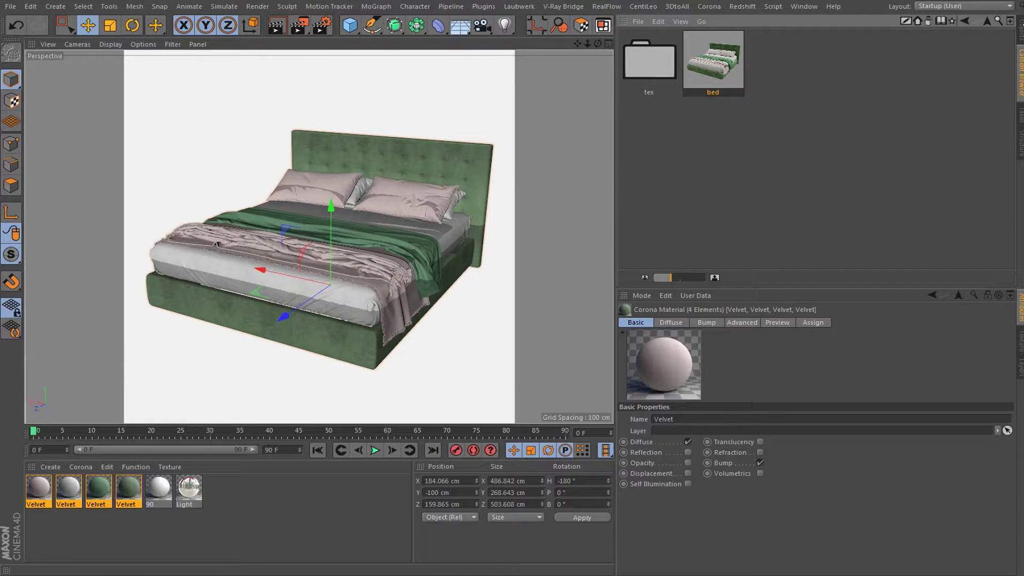
pyautogui.click(1019, 29)
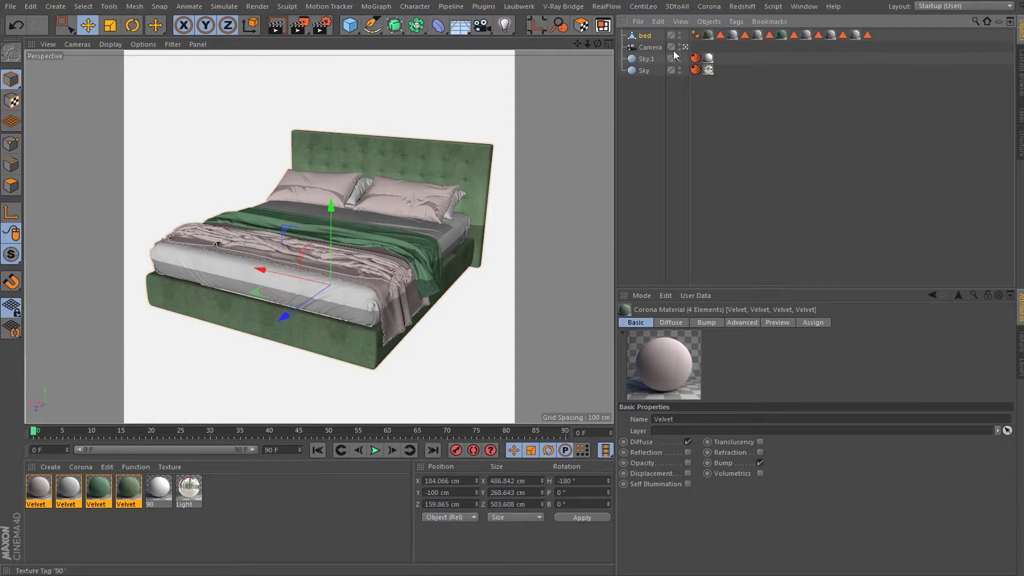
# Delete the bed from the studio scene and switch to the x5.c4d bedroom project
pyautogui.click(640, 42)
pyautogui.press('Delete')
pyautogui.press('v')
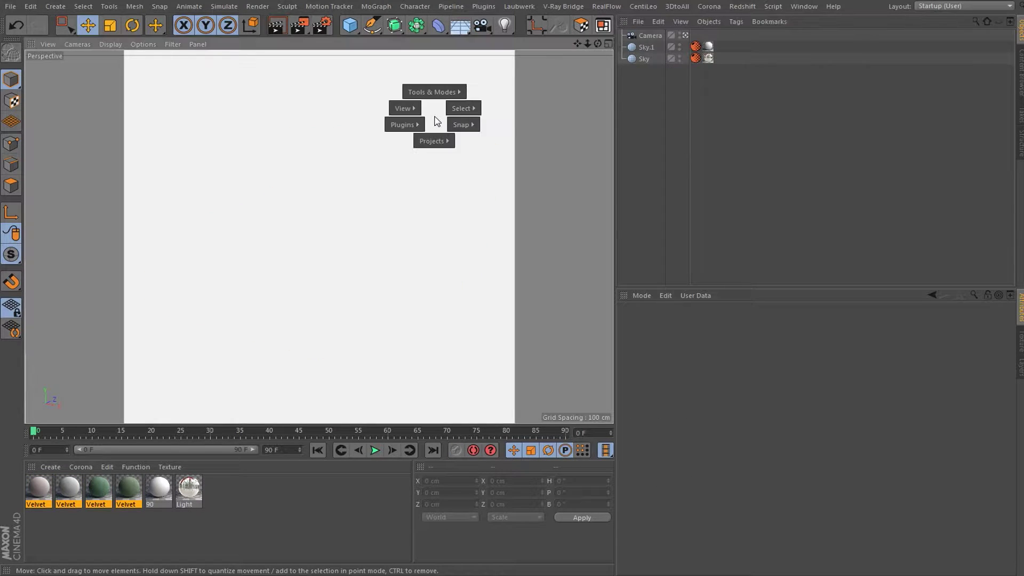
pyautogui.click(429, 165)
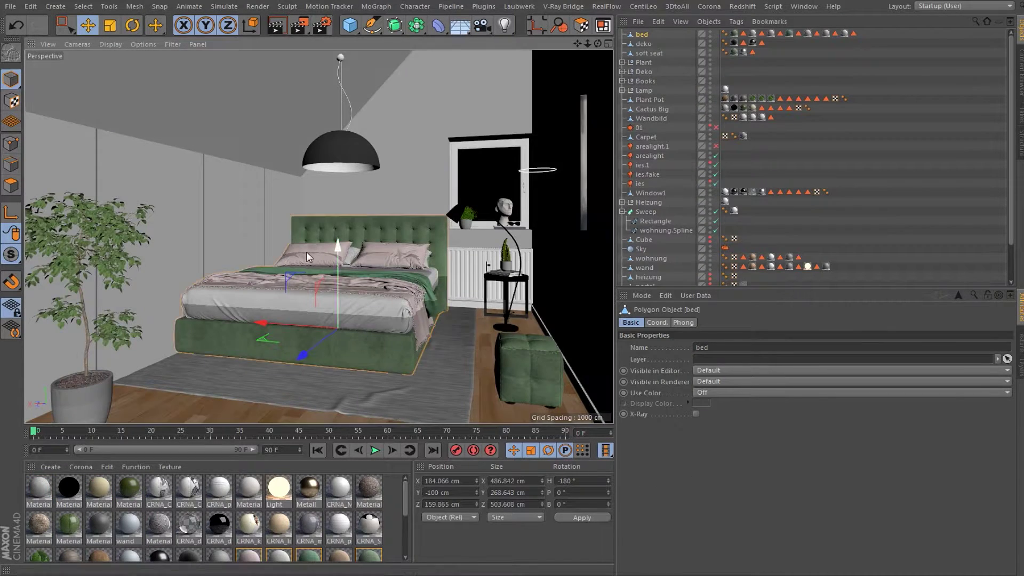
# Select the Plant group, inspect it in the Right view, then return to the studio scene
pyautogui.click(643, 62)
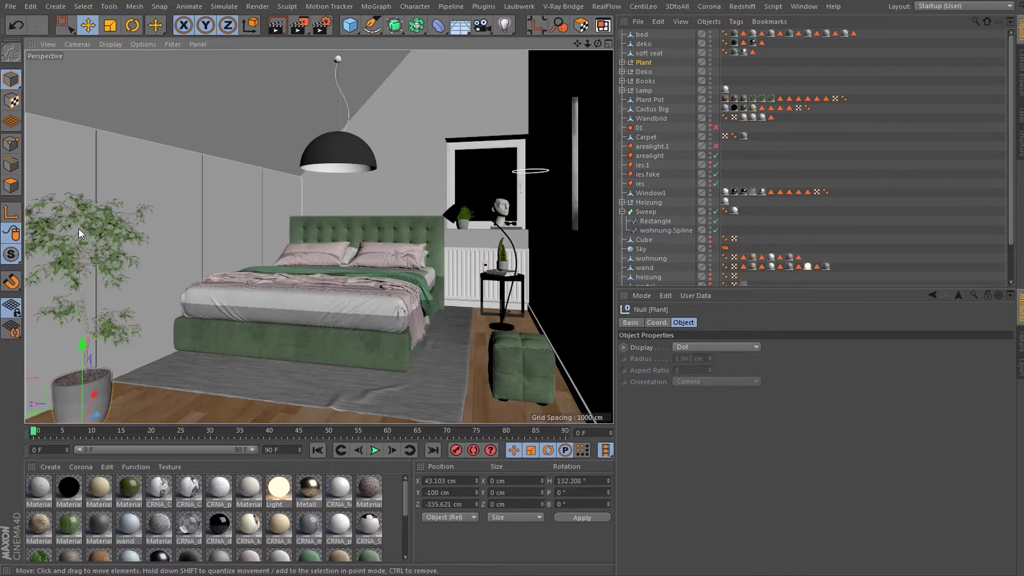
pyautogui.keyDown('alt'); pyautogui.moveTo(78, 228); pyautogui.dragTo(94, 228); pyautogui.keyUp('alt')
pyautogui.middleClick(94, 228)
pyautogui.middleClick(137, 280)
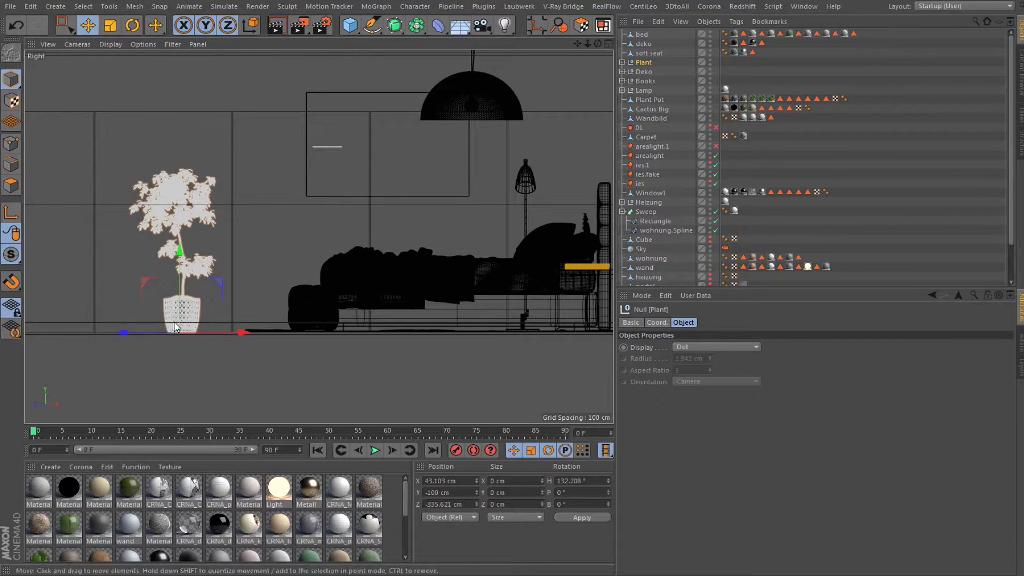
pyautogui.middleClick(169, 258)
pyautogui.middleClick(124, 283)
pyautogui.moveTo(179, 250); pyautogui.dragTo(179, 227)
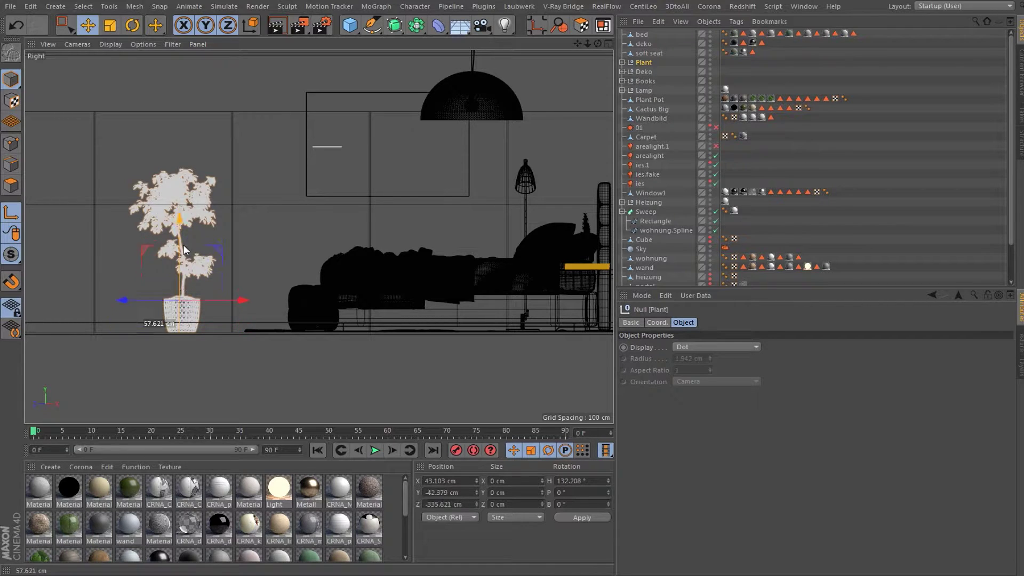
pyautogui.hotkey('ctrl', 'z')
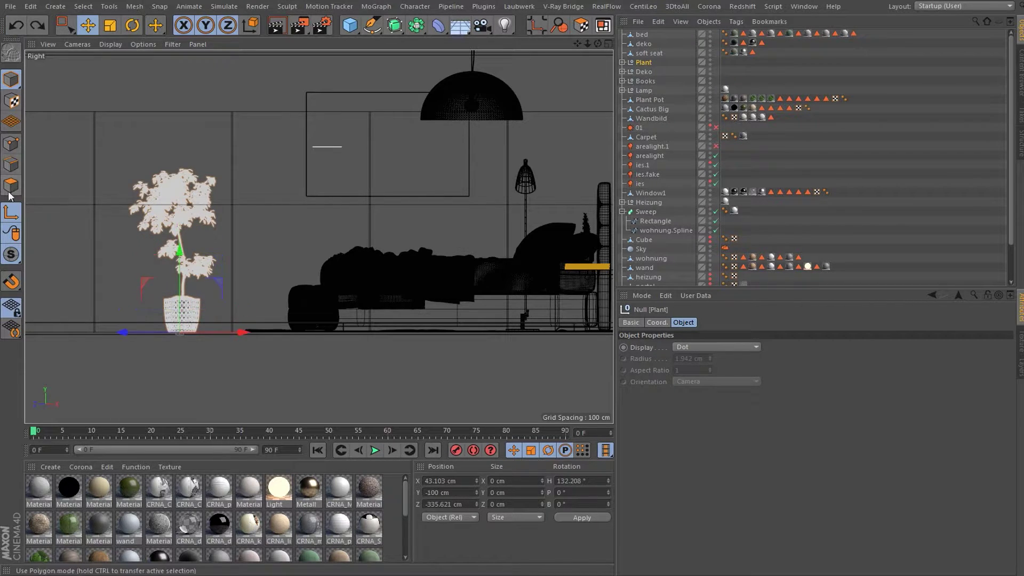
pyautogui.middleClick(84, 197)
pyautogui.middleClick(135, 106)
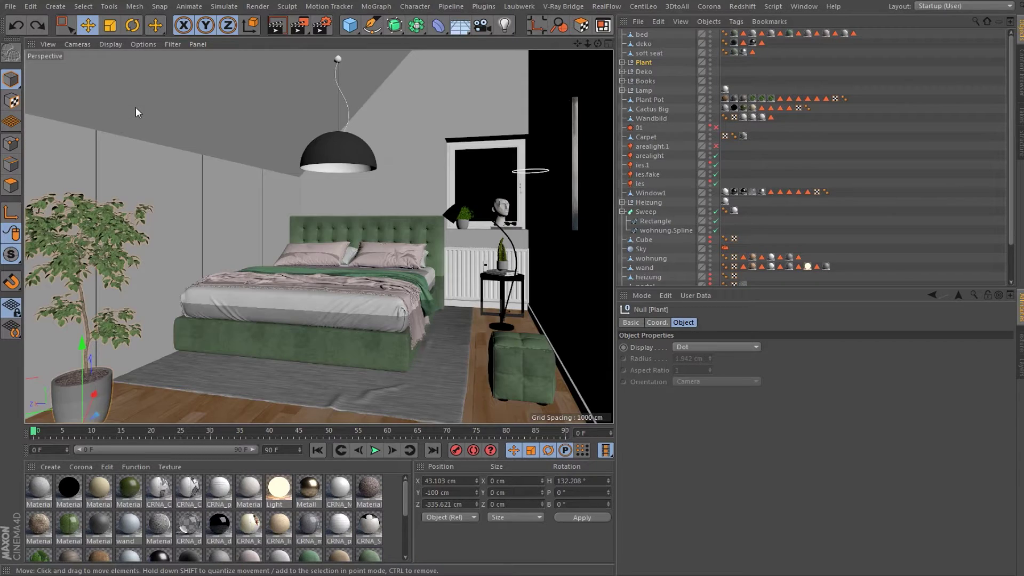
pyautogui.press('v')
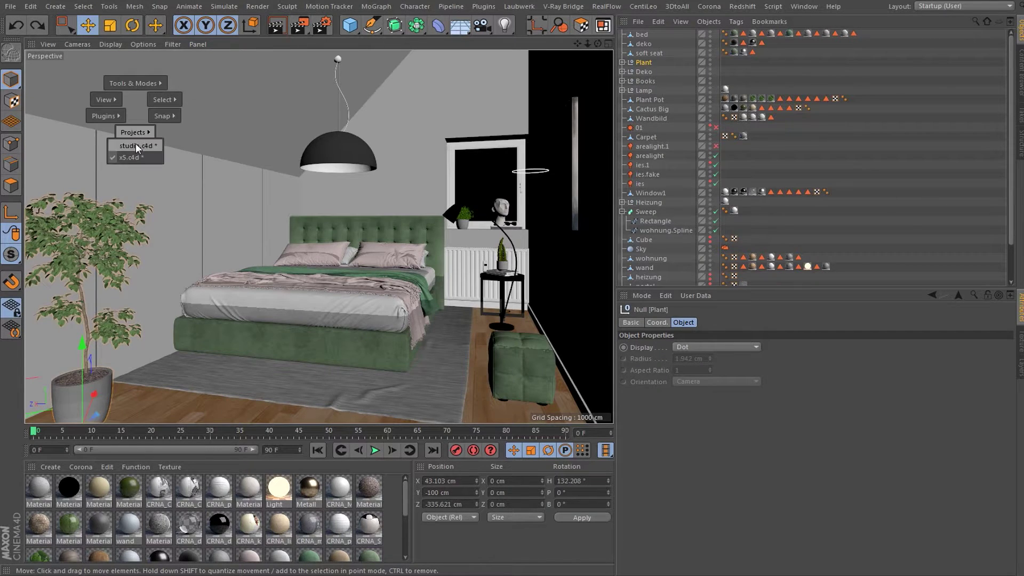
pyautogui.click(136, 142)
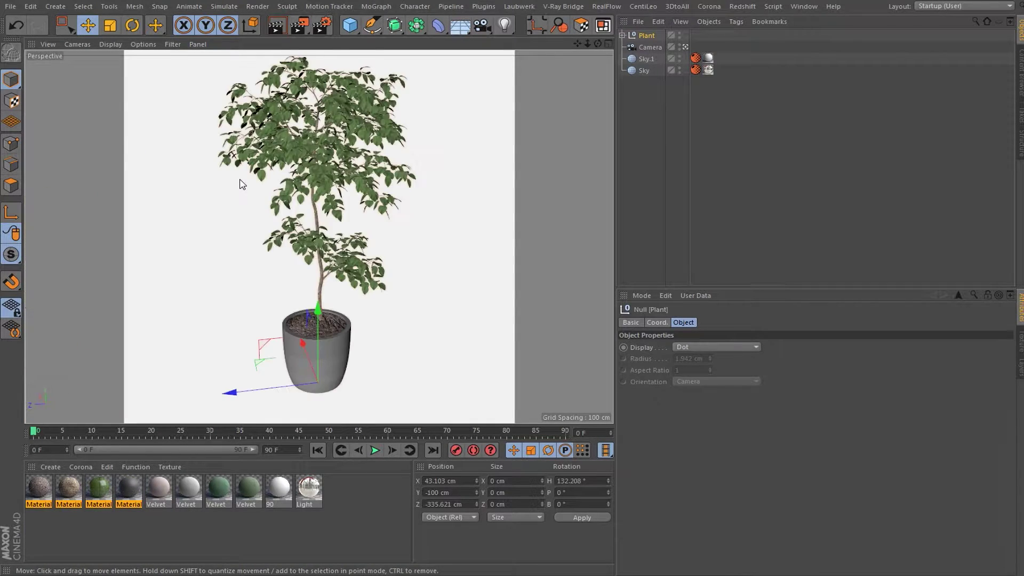
# Frame the potted plant and render it to the Picture Viewer
pyautogui.keyDown('alt'); pyautogui.moveTo(299, 182); pyautogui.dragTo(313, 174); pyautogui.keyUp('alt')
pyautogui.scroll(2, 319, 186)
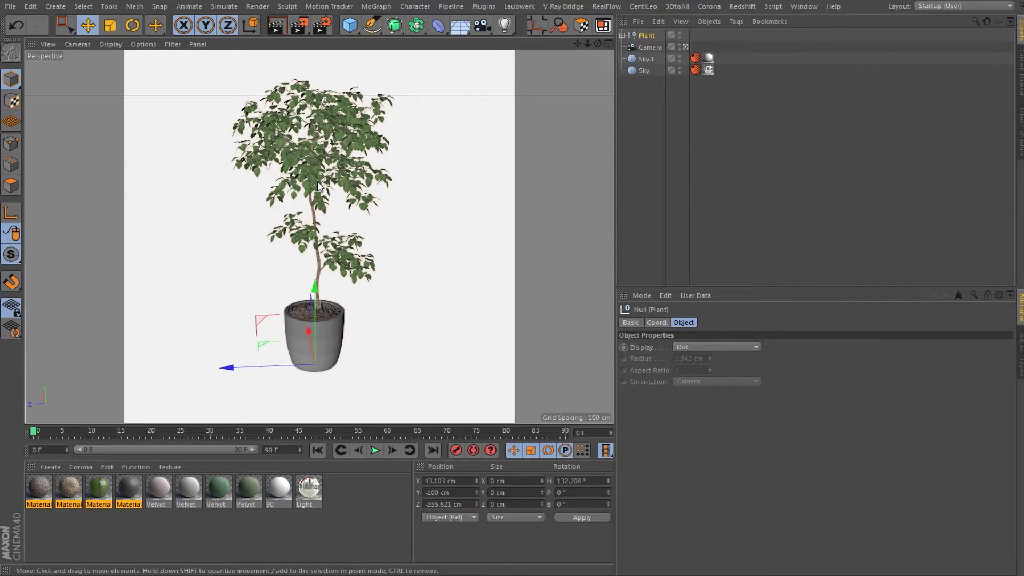
pyautogui.scroll(-1, 319, 187)
pyautogui.scroll(-1, 320, 188)
pyautogui.scroll(-1, 322, 190)
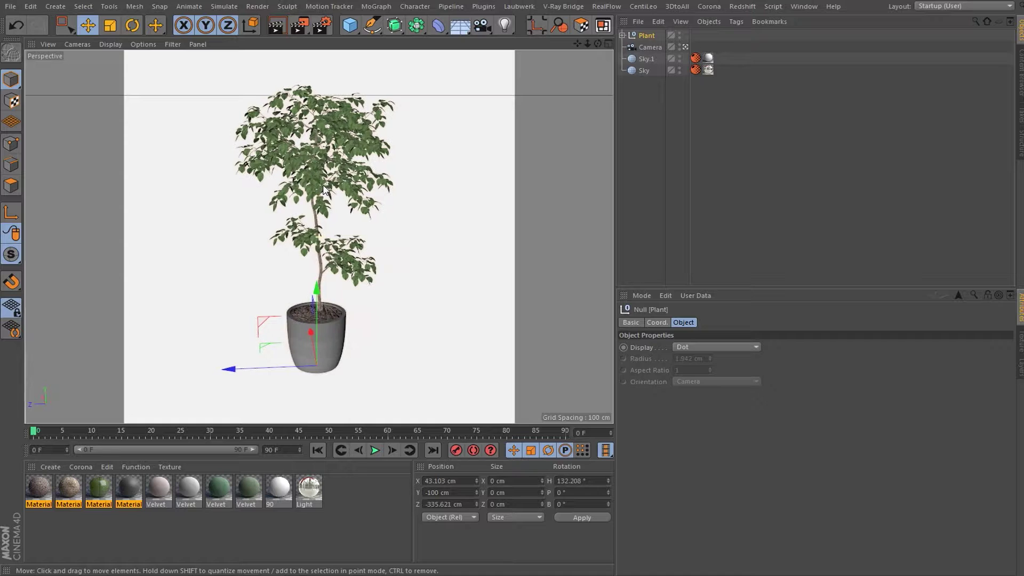
pyautogui.scroll(-1, 325, 191)
pyautogui.scroll(-2, 324, 190)
pyautogui.click(299, 25)
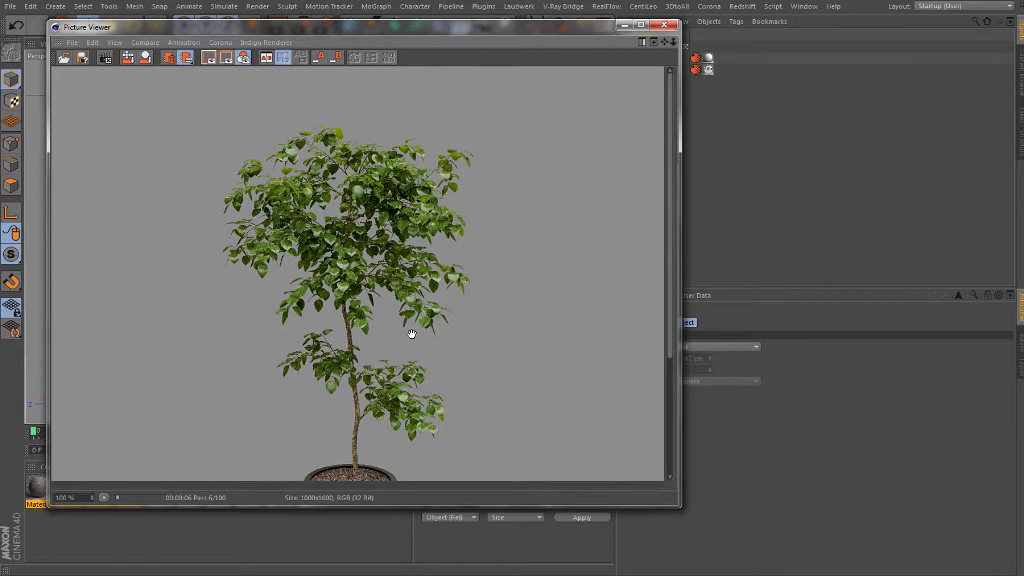
pyautogui.moveTo(411, 336)
pyautogui.mouseDown()
pyautogui.moveTo(423, 222)
pyautogui.moveTo(425, 289)
pyautogui.mouseUp()
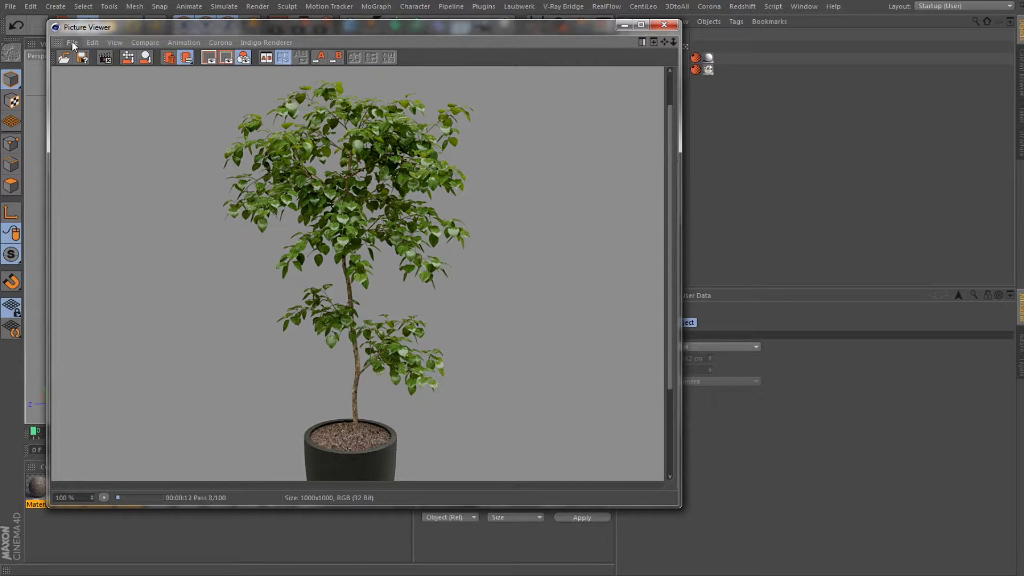
# Stop the render, save it to the Desktop as PNG 'plant', and close the viewer
pyautogui.click(72, 44)
pyautogui.click(78, 81)
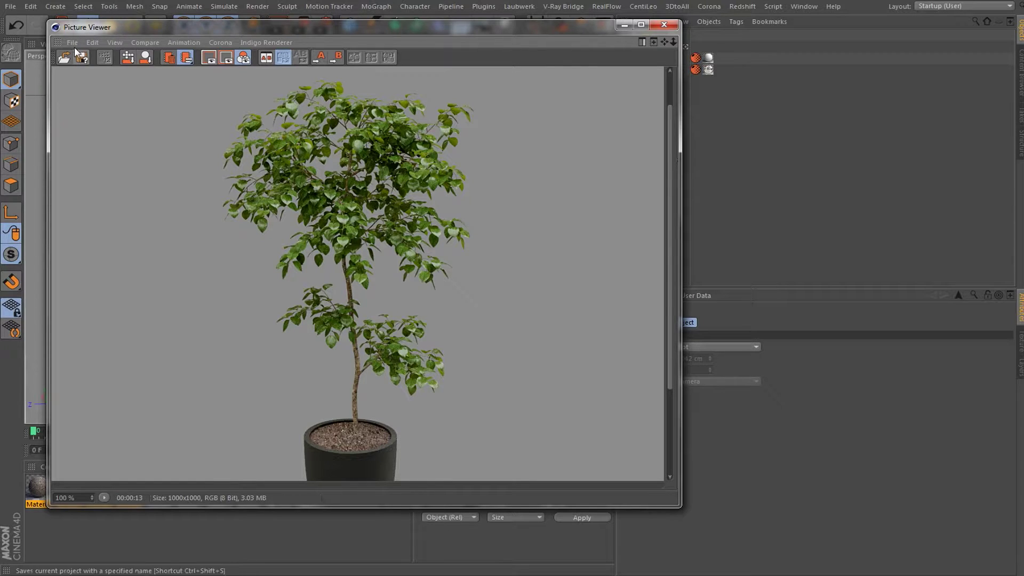
pyautogui.click(72, 42)
pyautogui.click(75, 70)
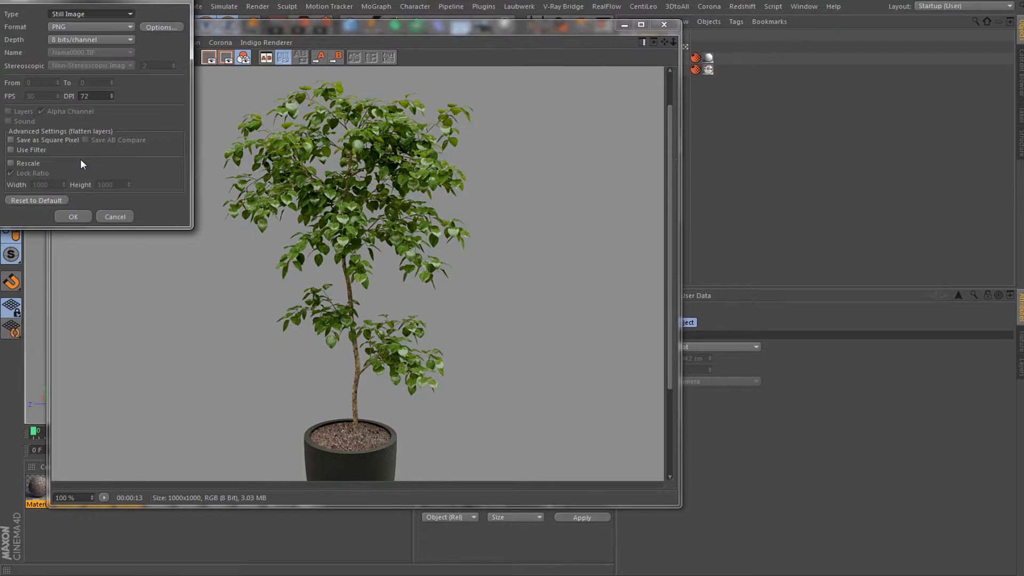
pyautogui.click(76, 216)
pyautogui.write('plant')
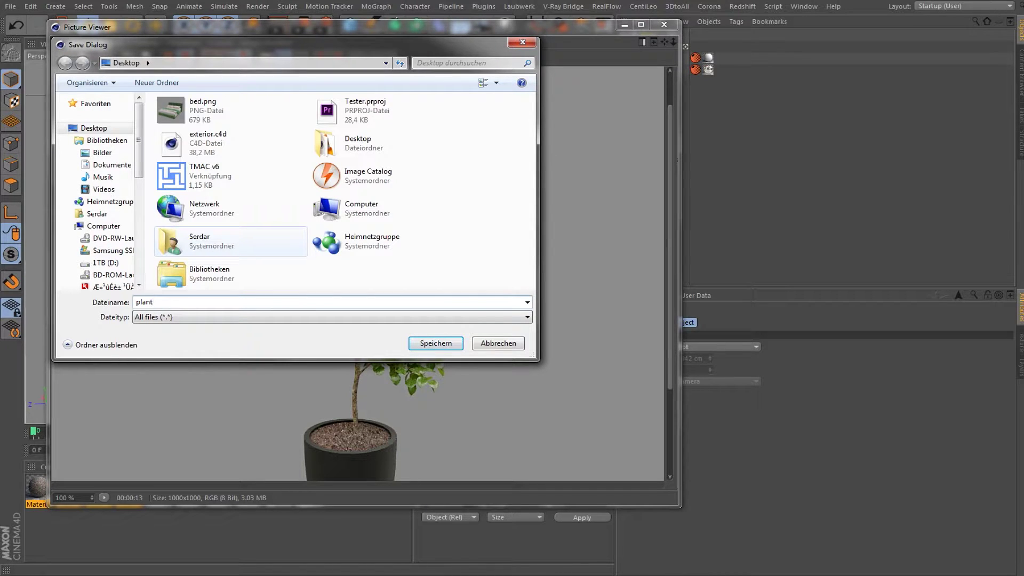
pyautogui.press('Return')
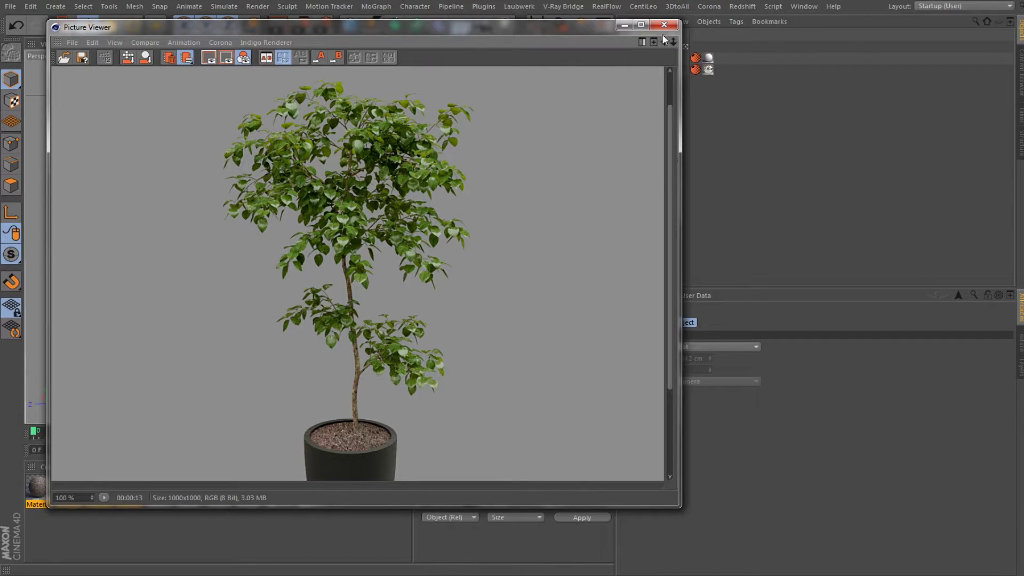
pyautogui.click(664, 24)
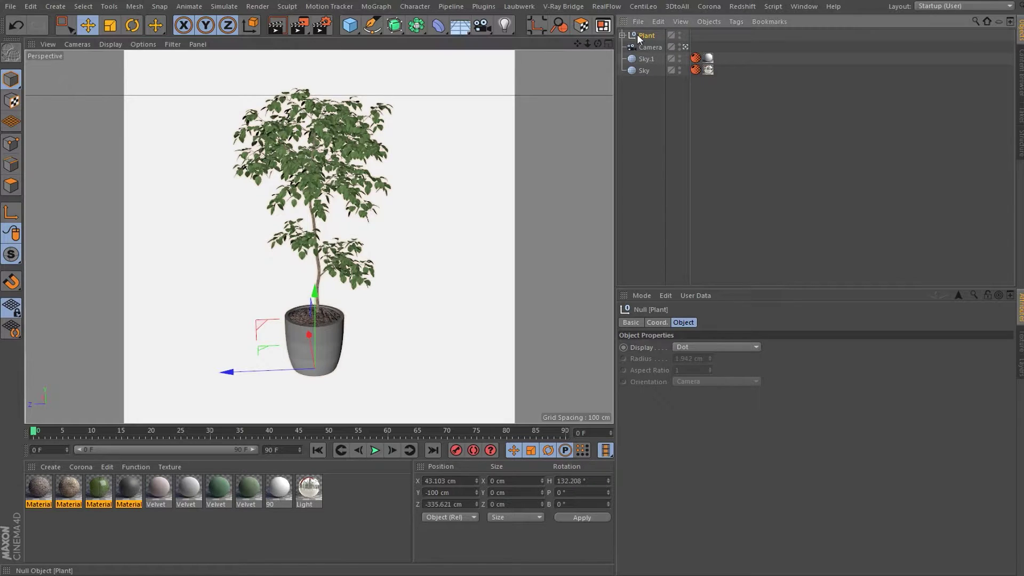
# Add the Plant to the Content Browser with plant.png as its preview, then delete it
pyautogui.click(1019, 69)
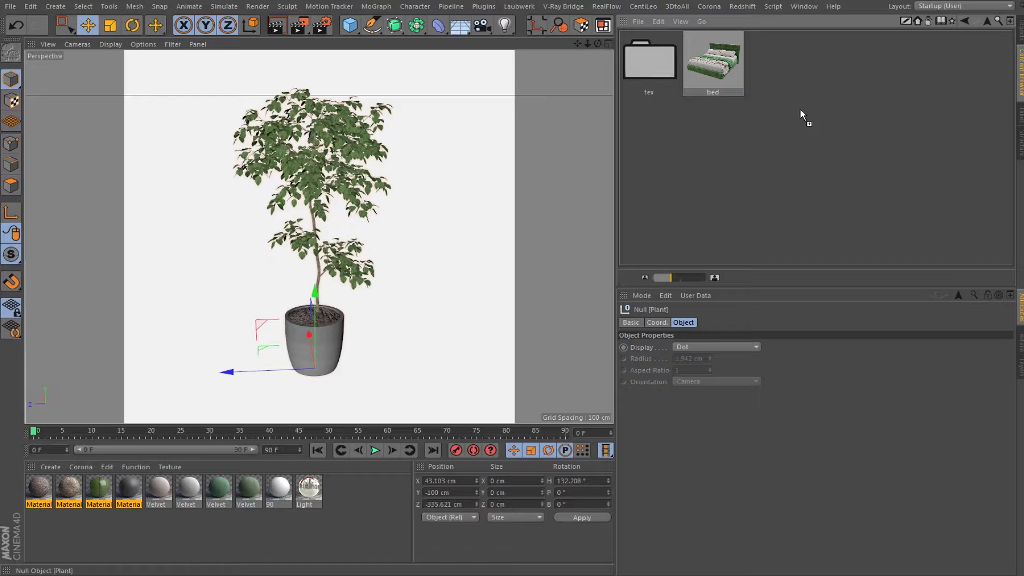
pyautogui.moveTo(800, 110); pyautogui.dragTo(800, 110)
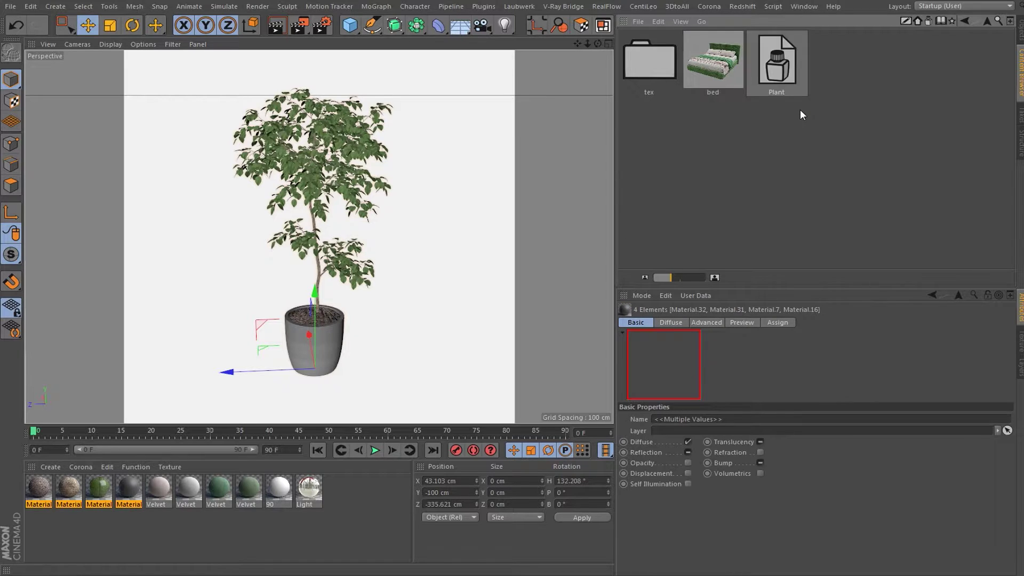
pyautogui.rightClick(787, 81)
pyautogui.click(793, 221)
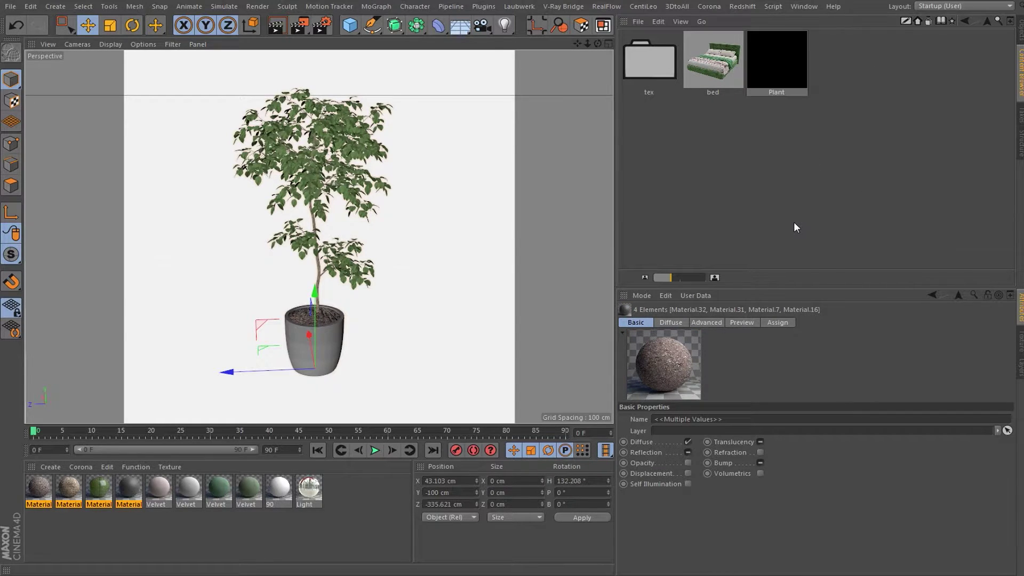
pyautogui.doubleClick(215, 77)
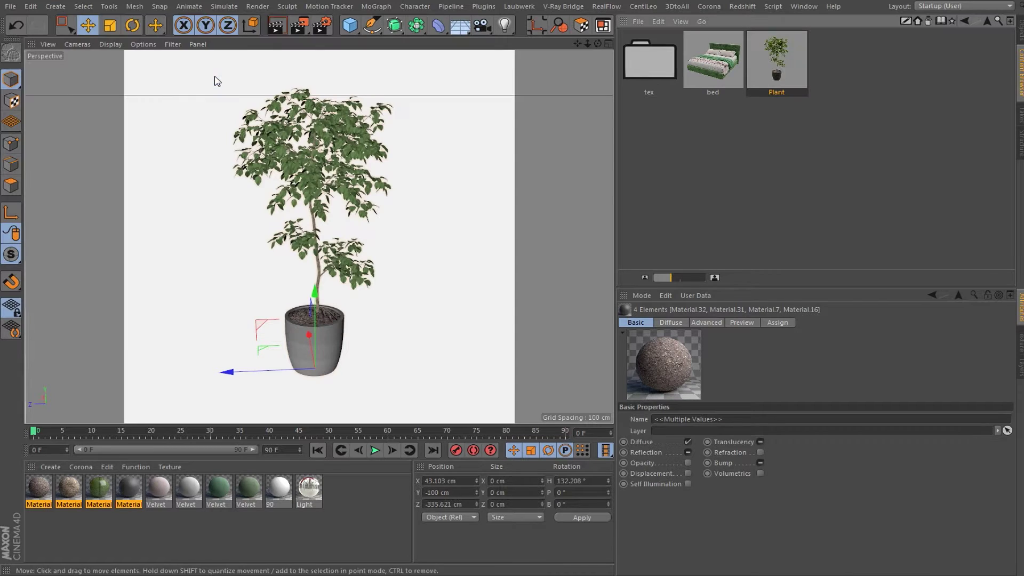
pyautogui.click(1020, 33)
pyautogui.press('Delete')
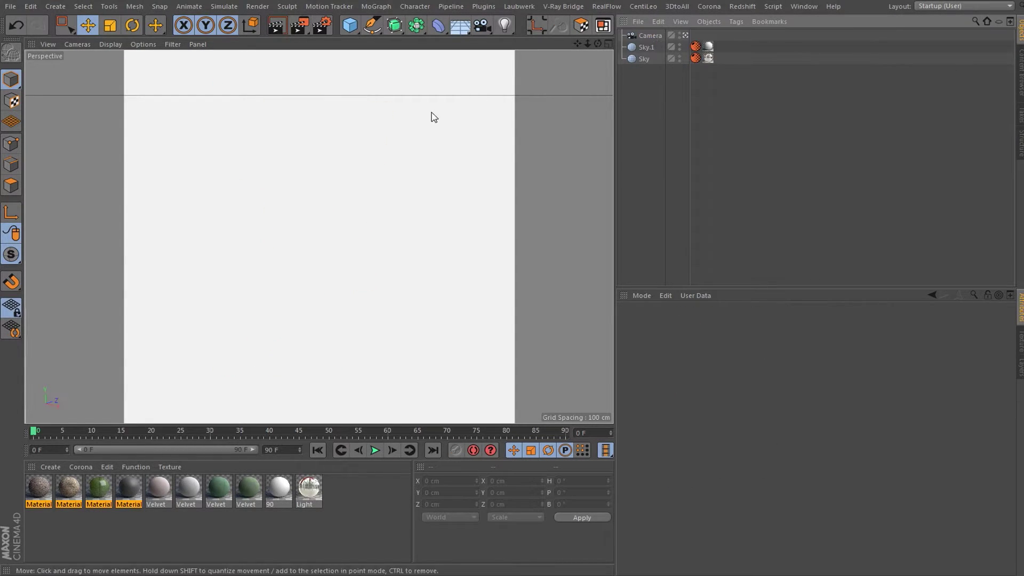
# Select the Deko group in x5.c4d, switch to studio.c4d, and start a render
pyautogui.press('v')
pyautogui.click(432, 160)
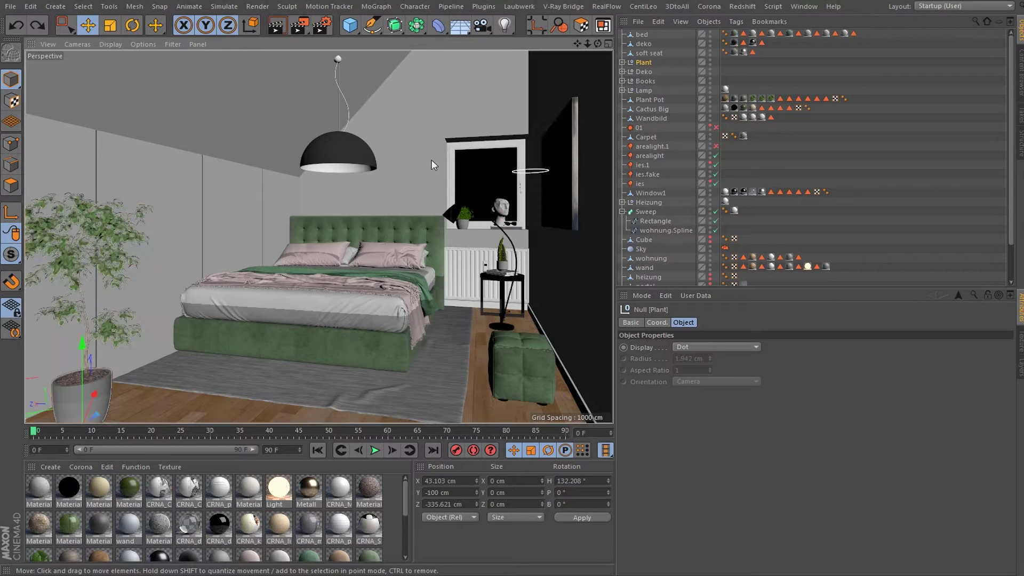
pyautogui.click(502, 209)
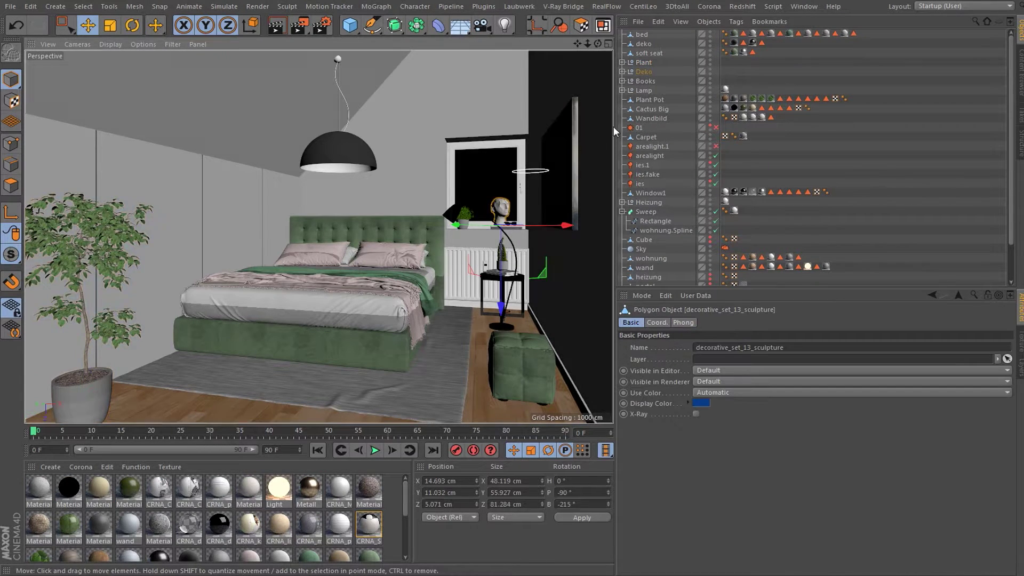
pyautogui.click(641, 71)
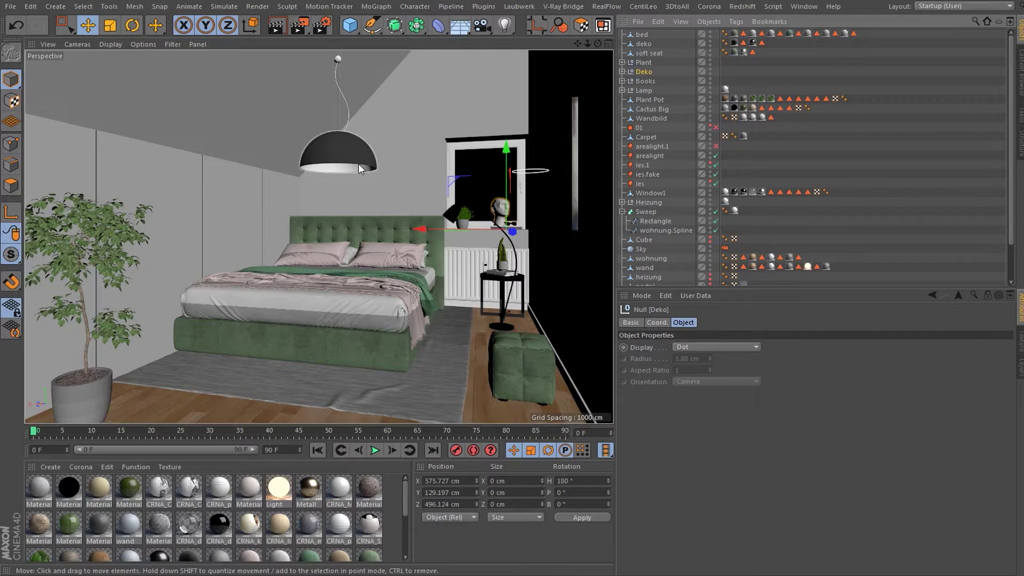
pyautogui.press('v')
pyautogui.click(357, 202)
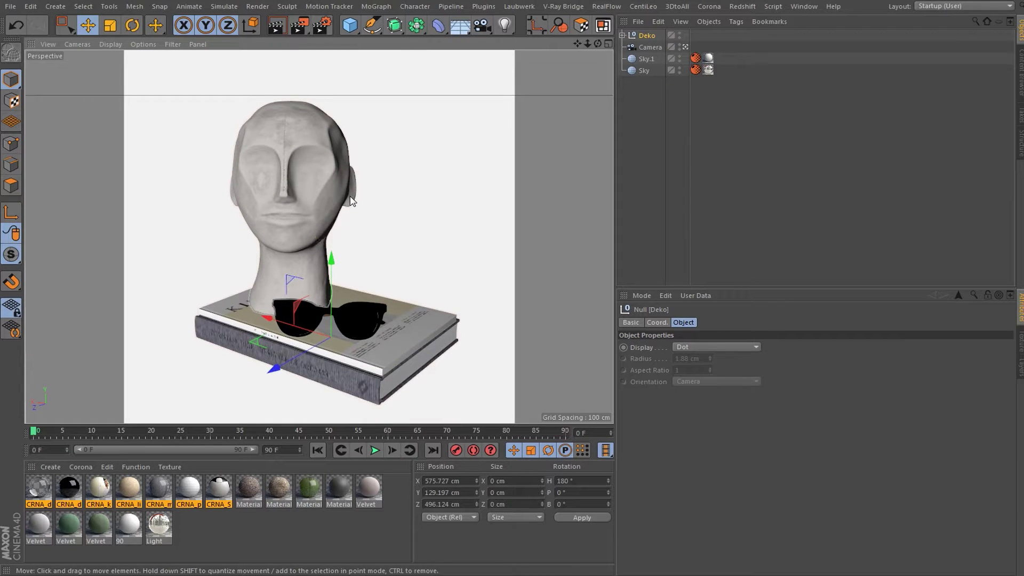
pyautogui.click(301, 25)
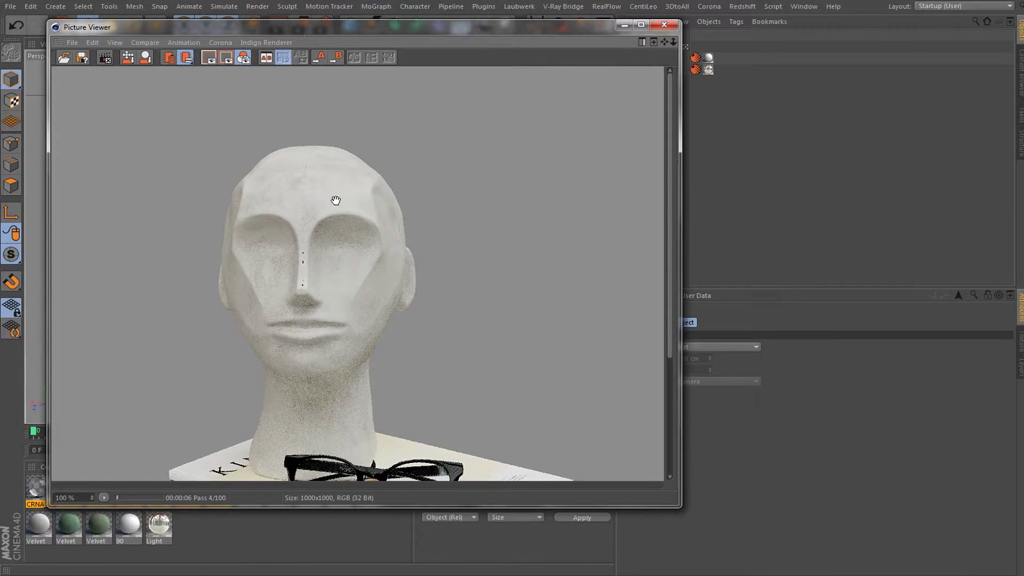
# Stop the Deko render around pass 7 and save it as a 1000×1000 PNG 'deko1'
pyautogui.moveTo(347, 316); pyautogui.dragTo(356, 216)
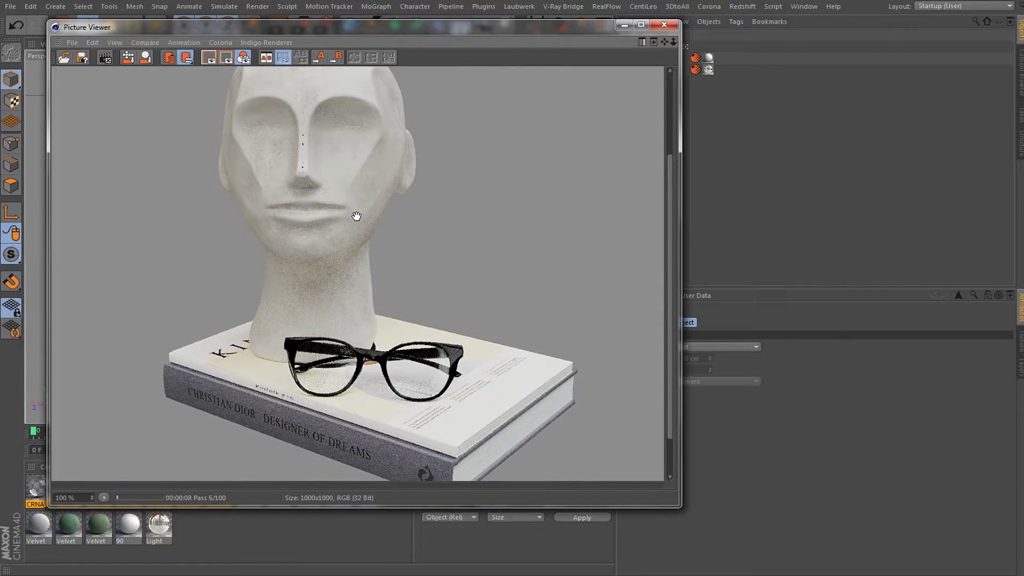
pyautogui.moveTo(369, 220); pyautogui.dragTo(376, 245)
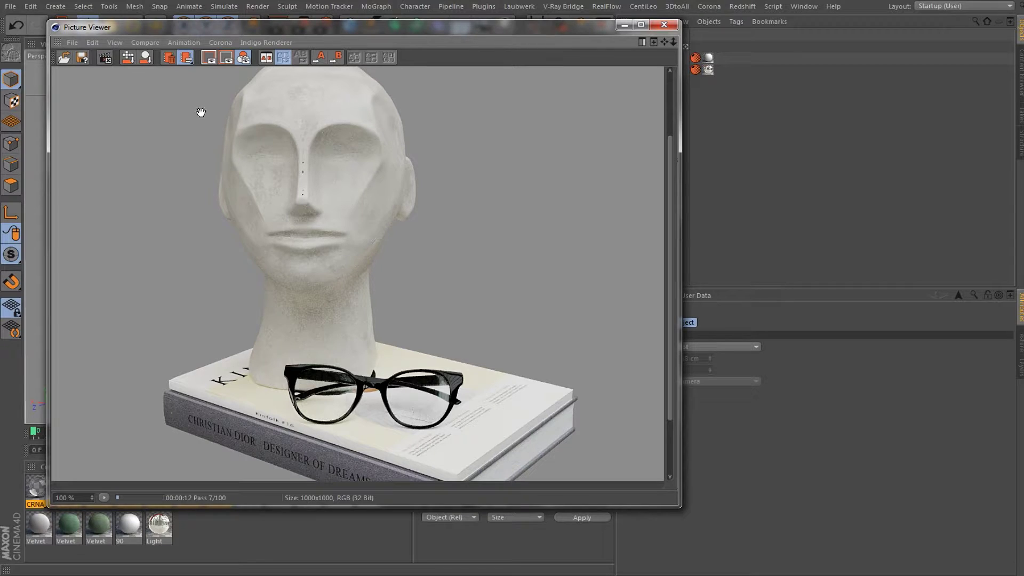
pyautogui.click(73, 42)
pyautogui.click(84, 86)
pyautogui.click(80, 56)
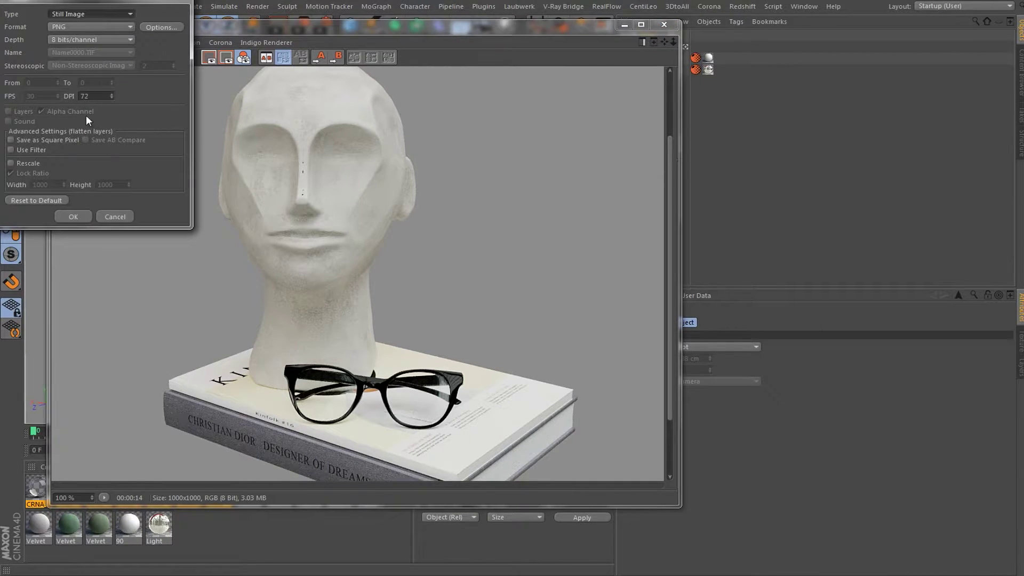
pyautogui.click(74, 216)
pyautogui.write('de')
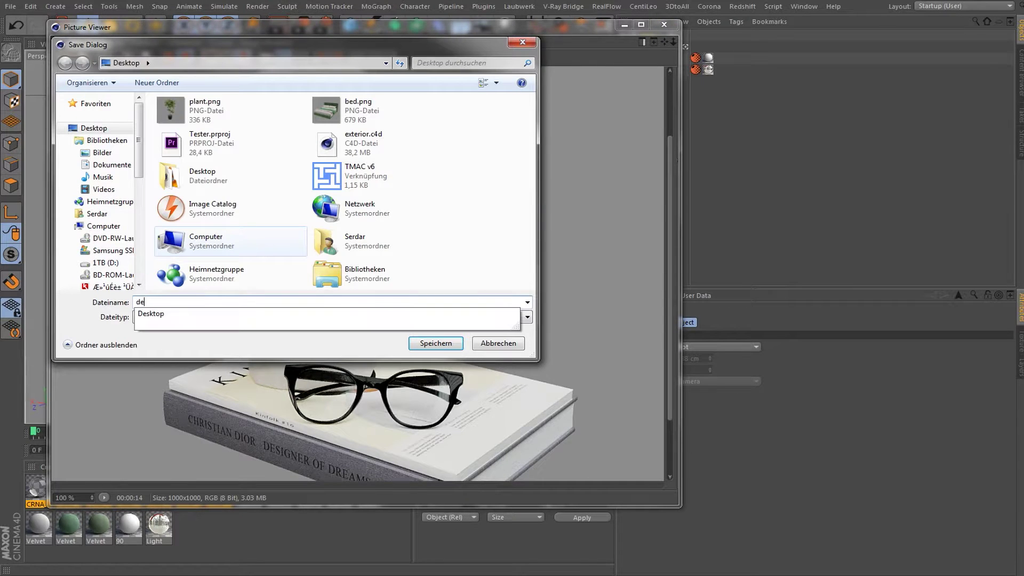
pyautogui.write('ko1')
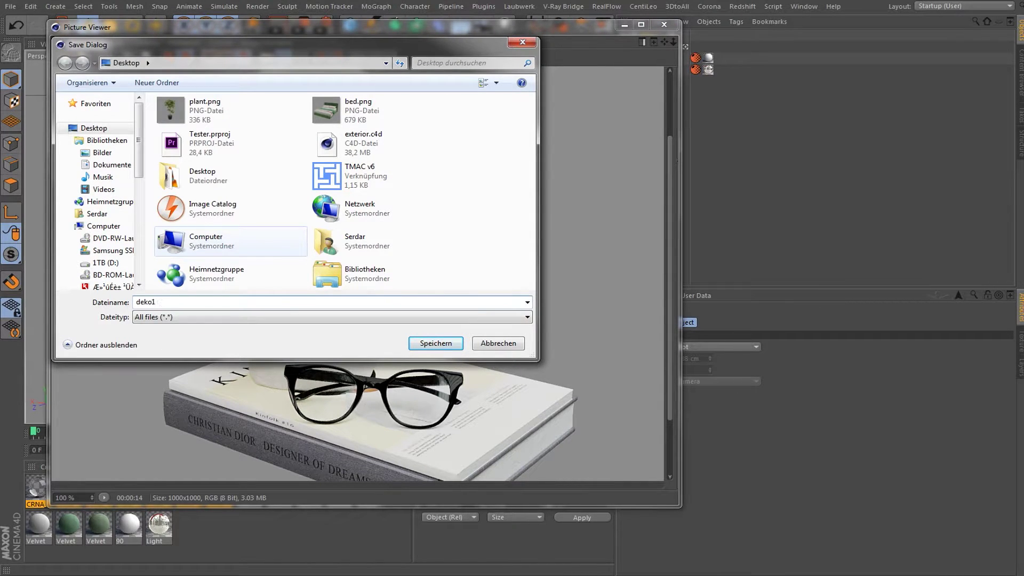
pyautogui.press('Return')
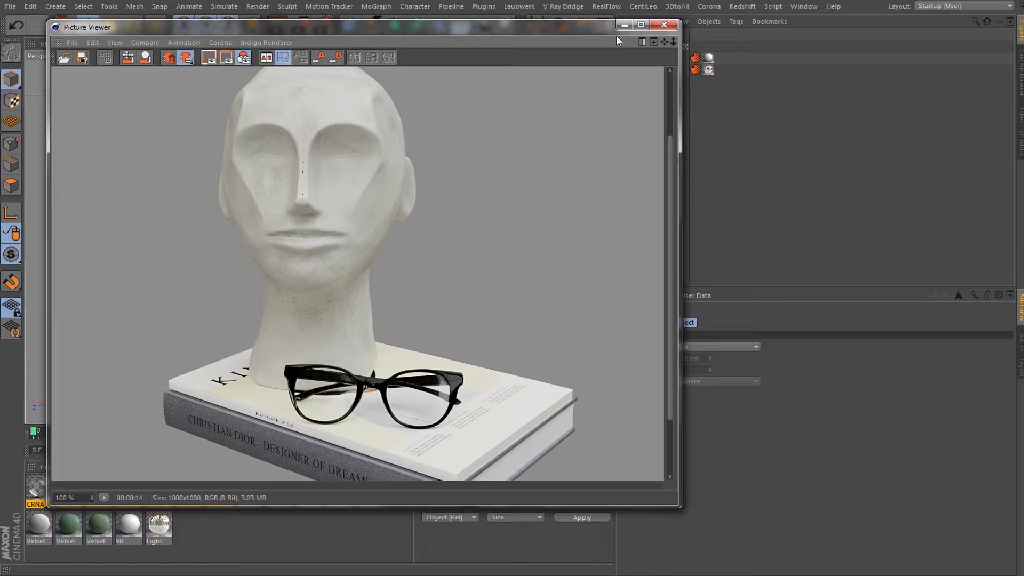
# Add the Deko group to the Content Browser with deko1.png as its preview image
pyautogui.click(664, 25)
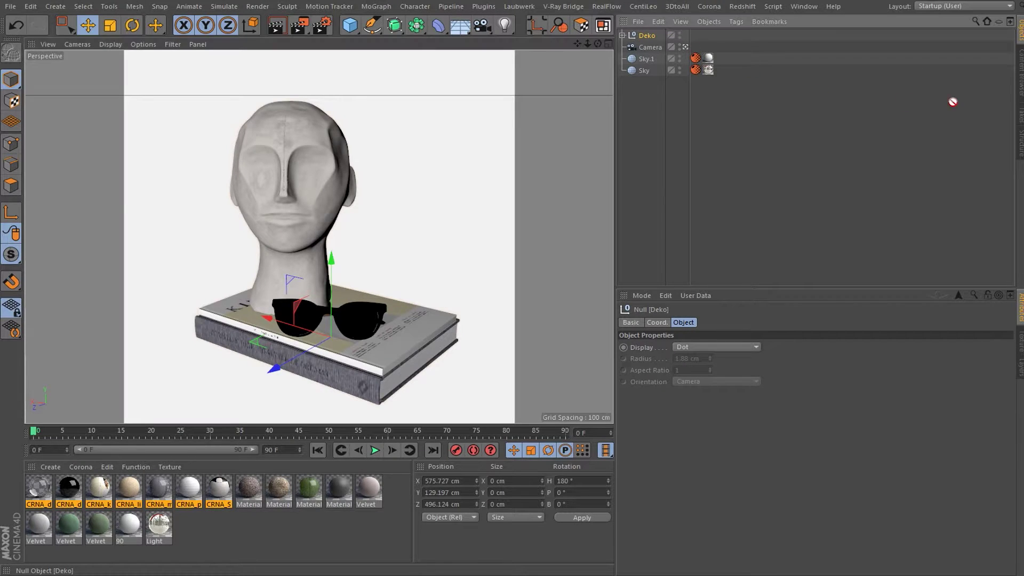
pyautogui.click(1020, 72)
pyautogui.moveTo(770, 118); pyautogui.dragTo(770, 118)
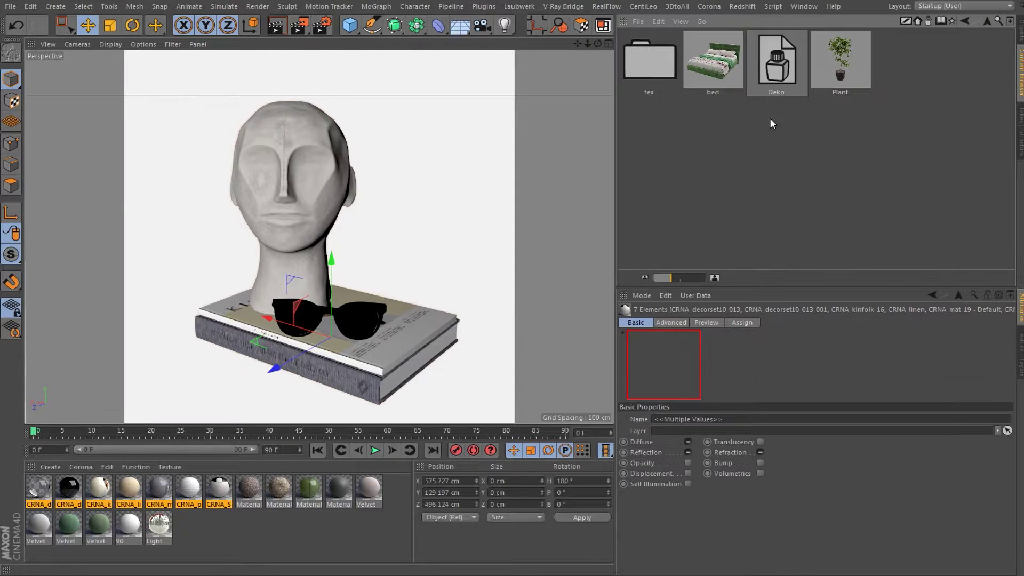
pyautogui.rightClick(782, 74)
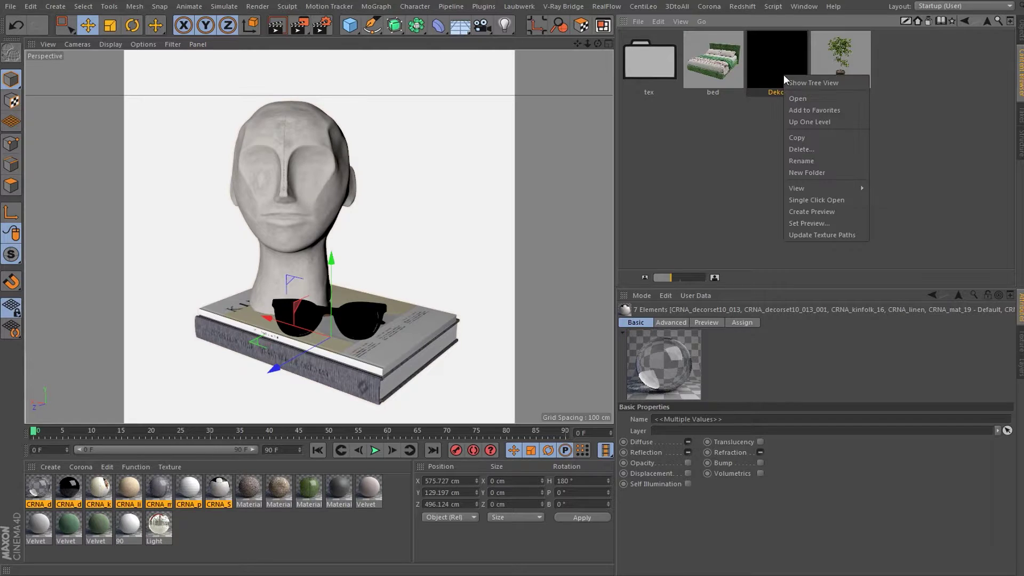
pyautogui.click(805, 222)
pyautogui.doubleClick(216, 73)
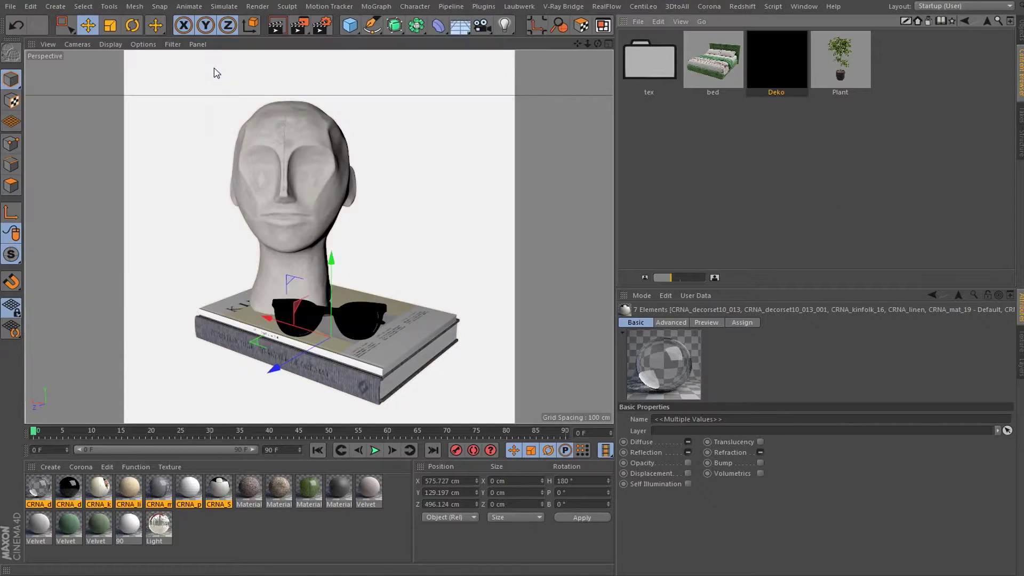
# Delete the Deko group from the studio scene and switch back to x5.c4d
pyautogui.click(1019, 36)
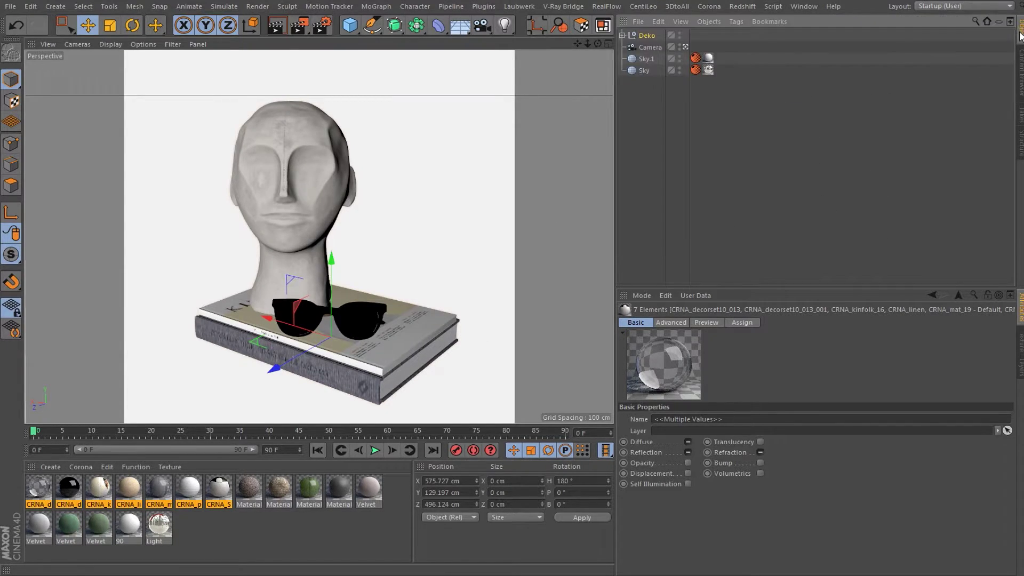
pyautogui.click(629, 35)
pyautogui.press('Delete')
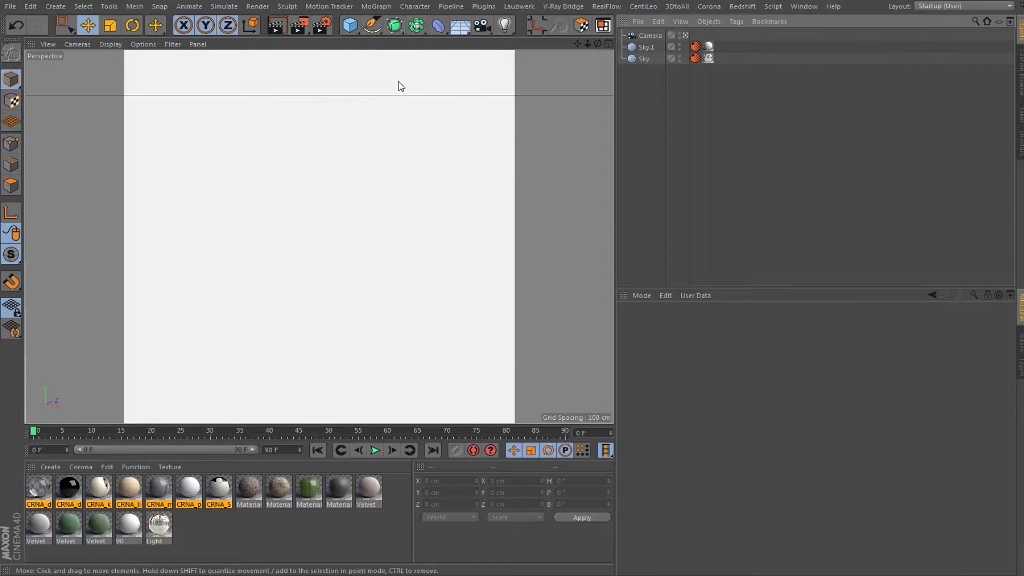
pyautogui.click(399, 128)
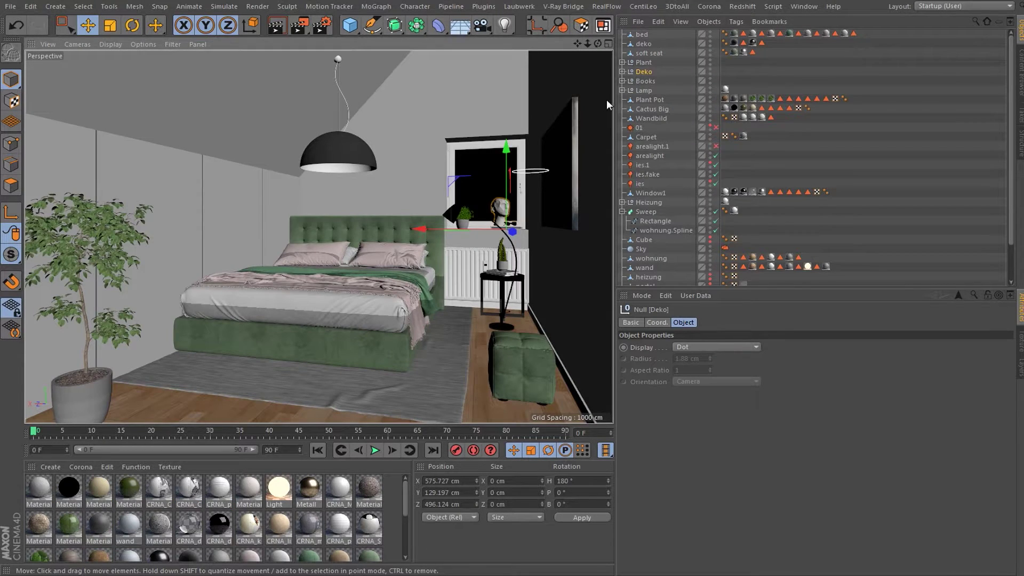
# Select the Books group on the nightstand, undoing an accidental drag
pyautogui.click(504, 272)
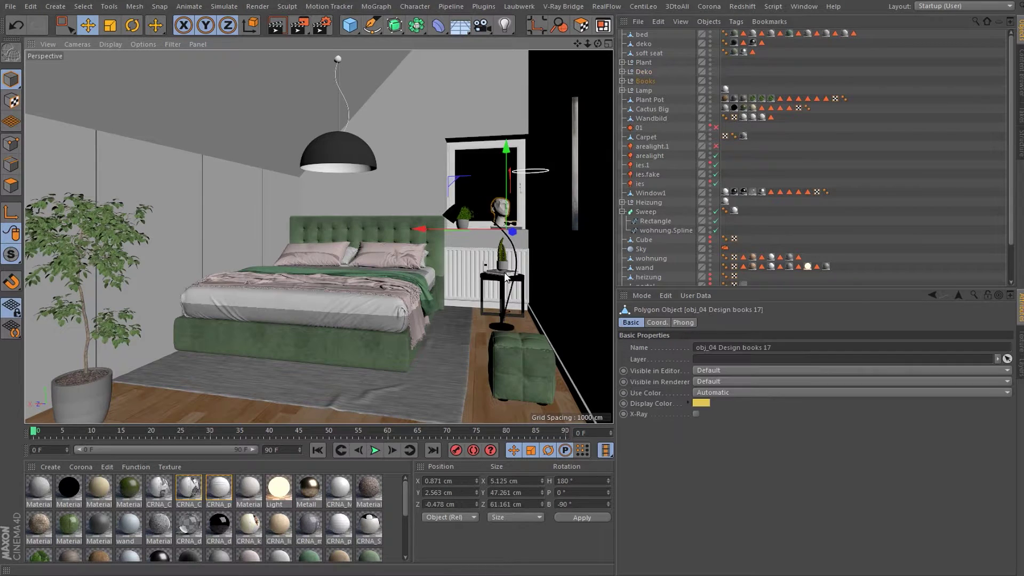
pyautogui.click(645, 81)
pyautogui.moveTo(384, 160); pyautogui.dragTo(362, 159)
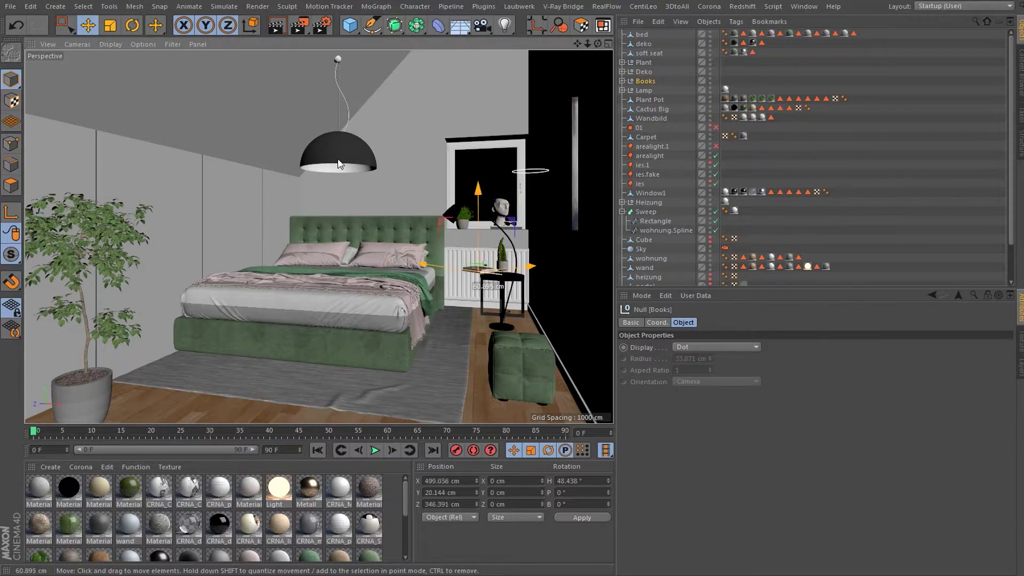
pyautogui.hotkey('ctrl', 'z')
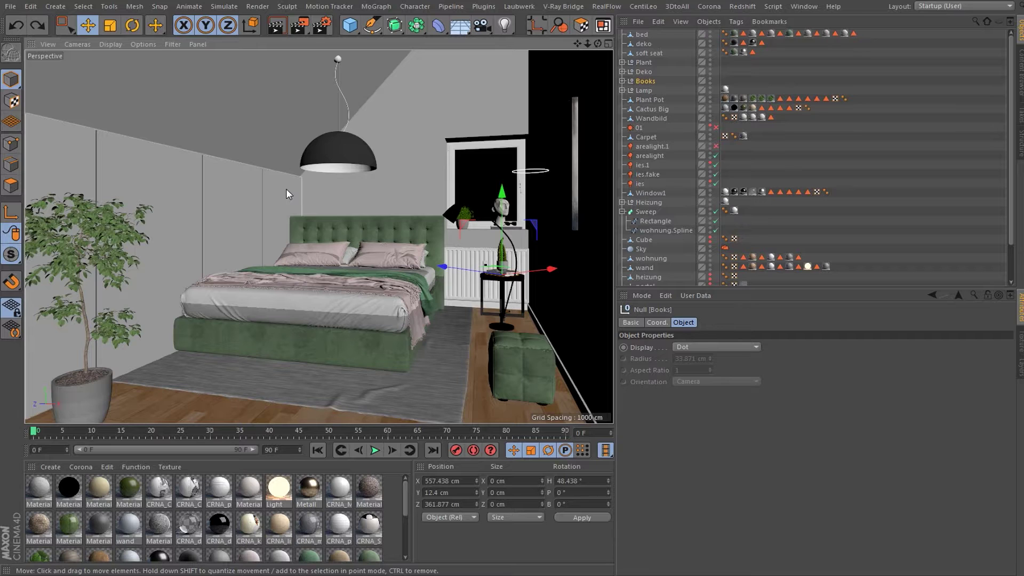
# Frame the Books group in studio.c4d and start a Picture Viewer render
pyautogui.press('v')
pyautogui.click(288, 227)
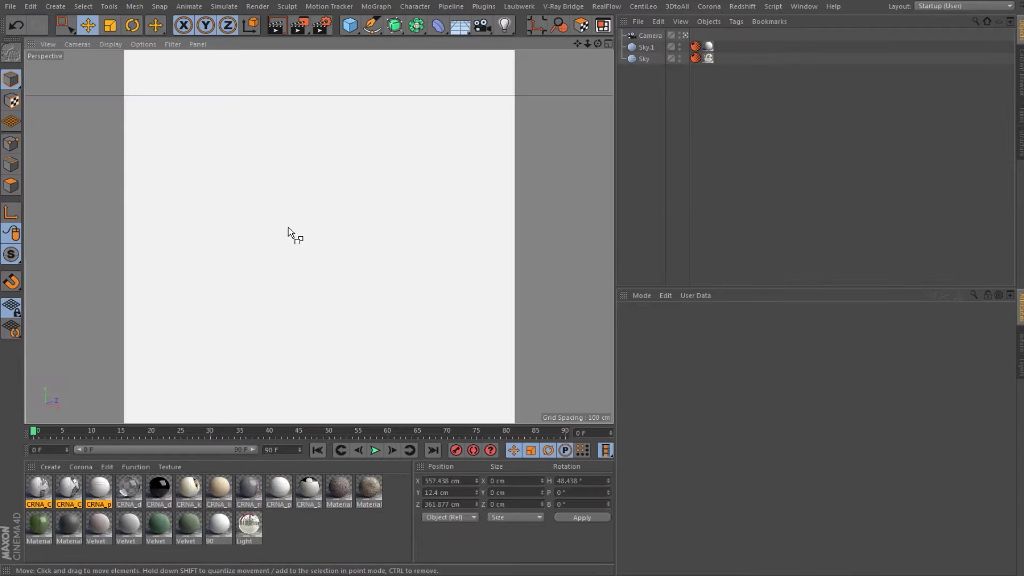
pyautogui.press('o')
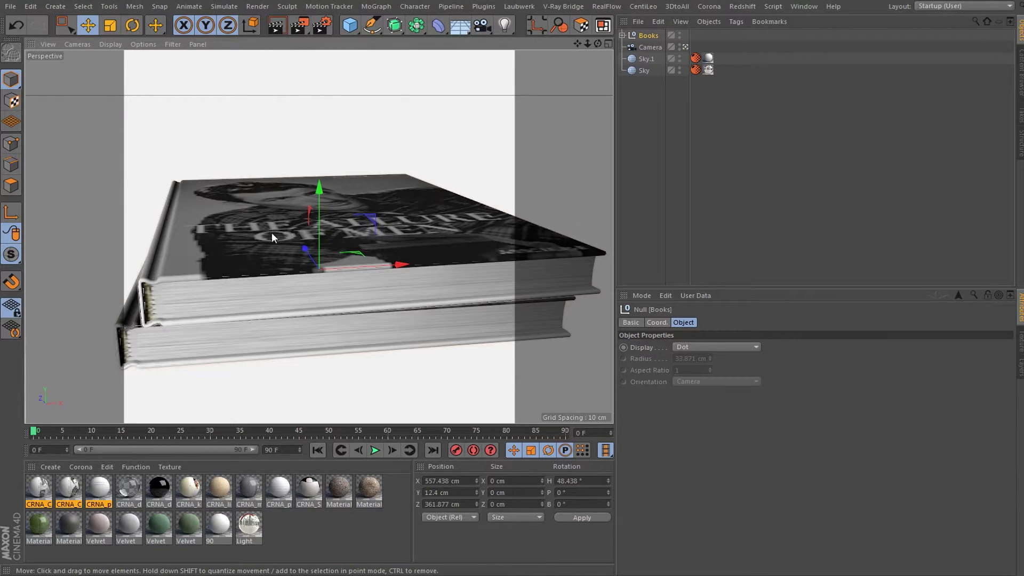
pyautogui.scroll(-3, 350, 253)
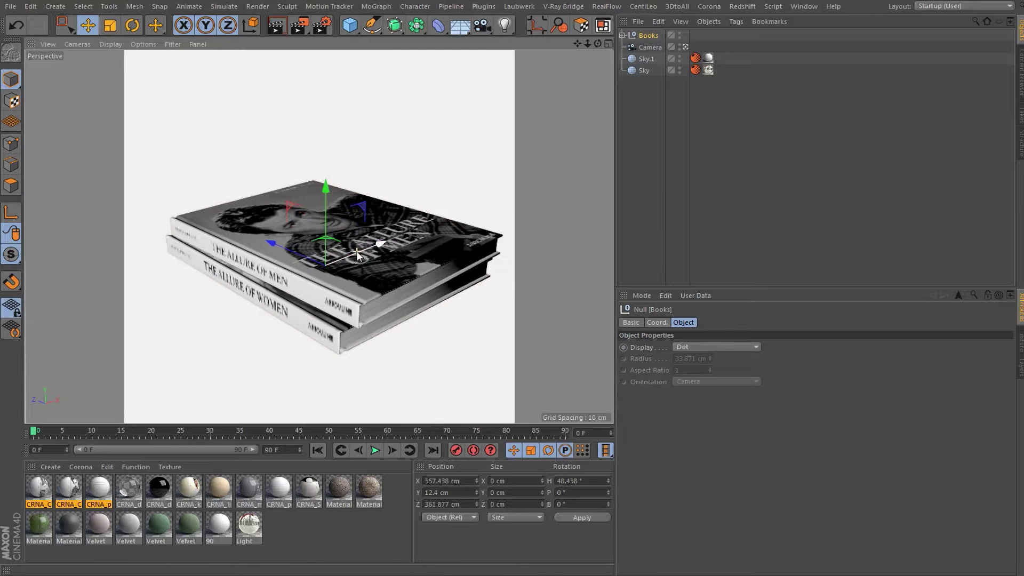
pyautogui.click(300, 26)
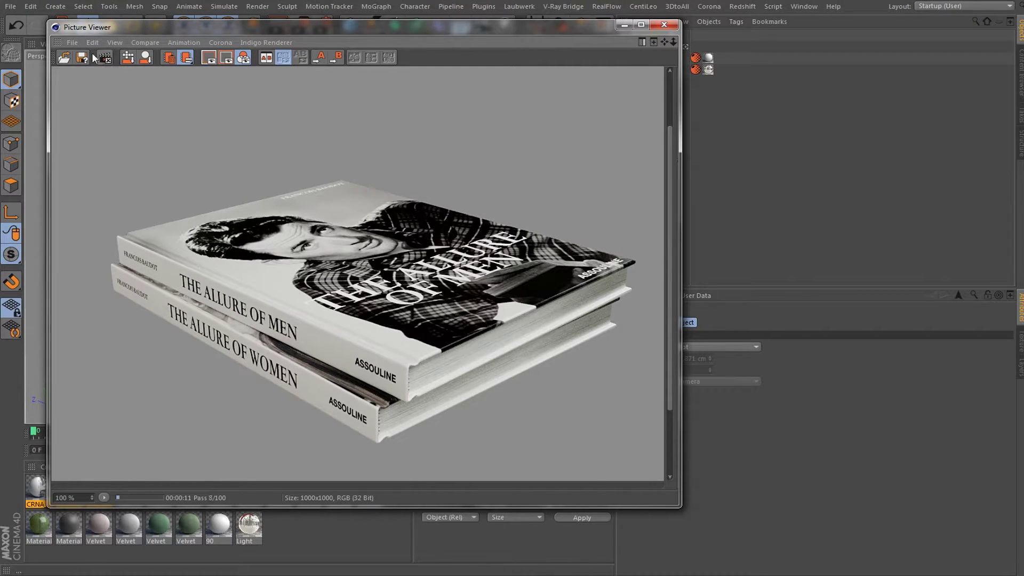
# Stop the render and save the two-book image to the Desktop as PNG 'books'
pyautogui.click(75, 43)
pyautogui.click(81, 87)
pyautogui.click(73, 43)
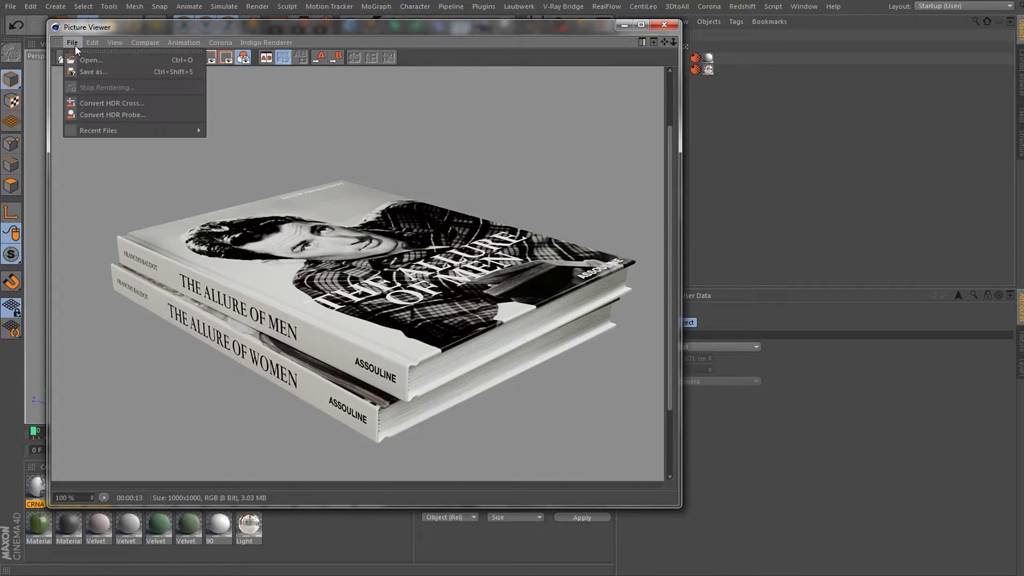
pyautogui.click(83, 71)
pyautogui.click(76, 215)
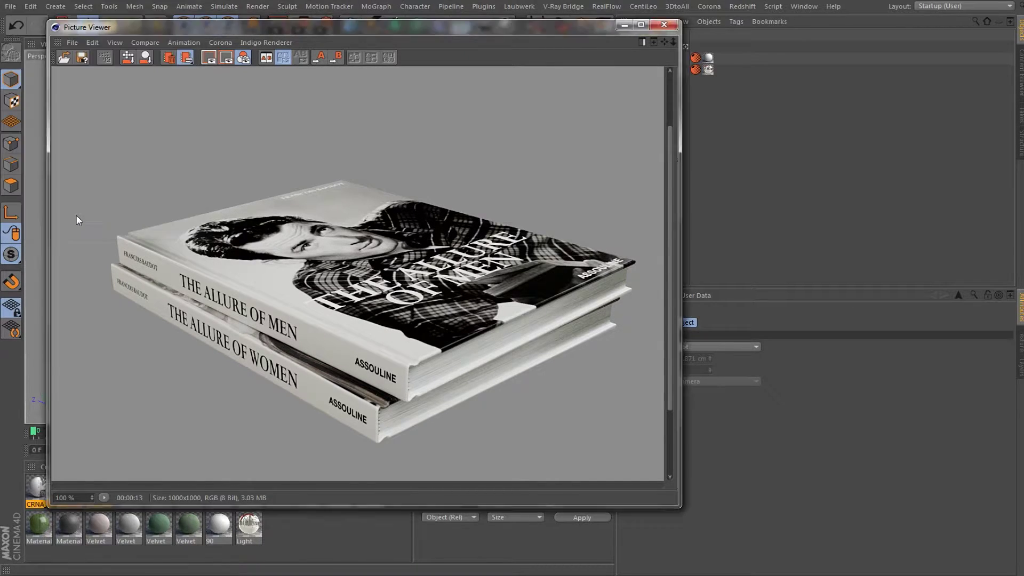
pyautogui.write('books')
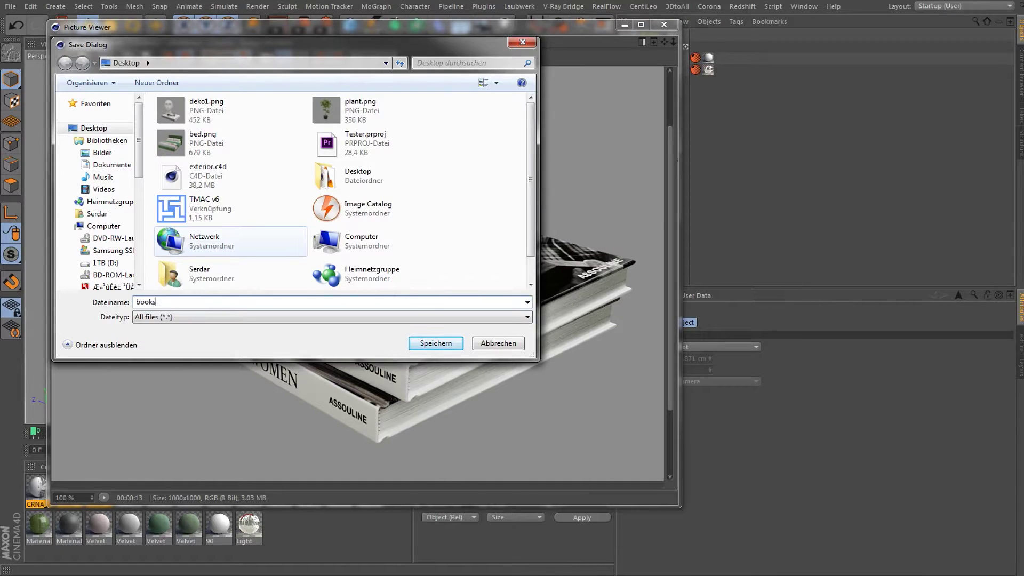
pyautogui.click(454, 341)
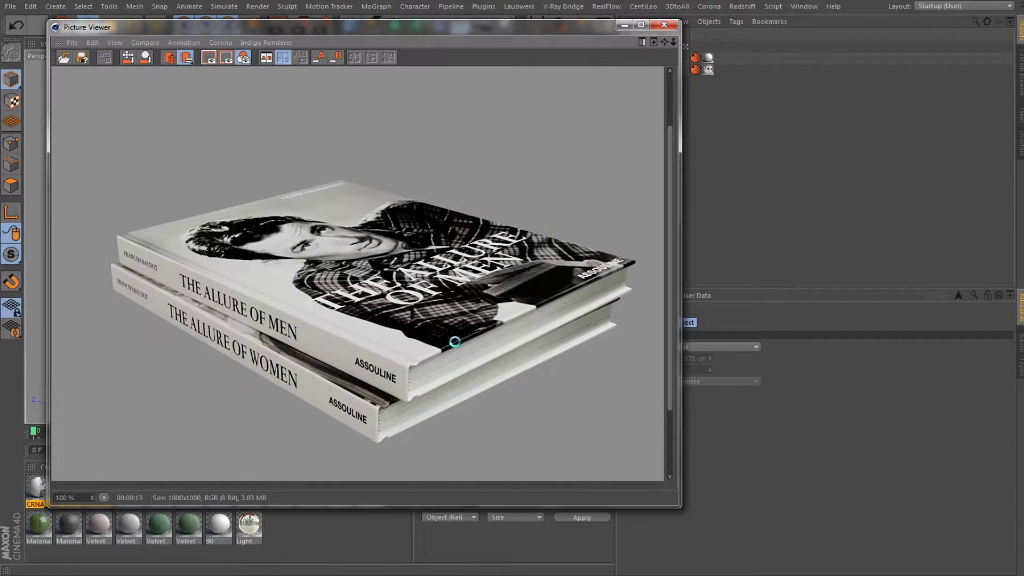
pyautogui.click(664, 24)
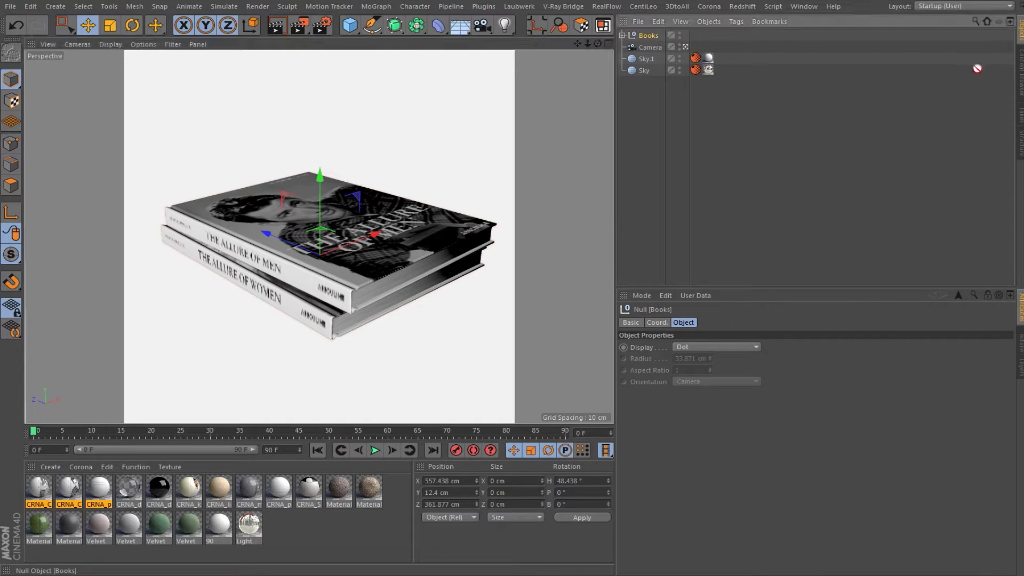
# Set books.png as the thumbnail of the Books entry in the Content Browser
pyautogui.click(1020, 75)
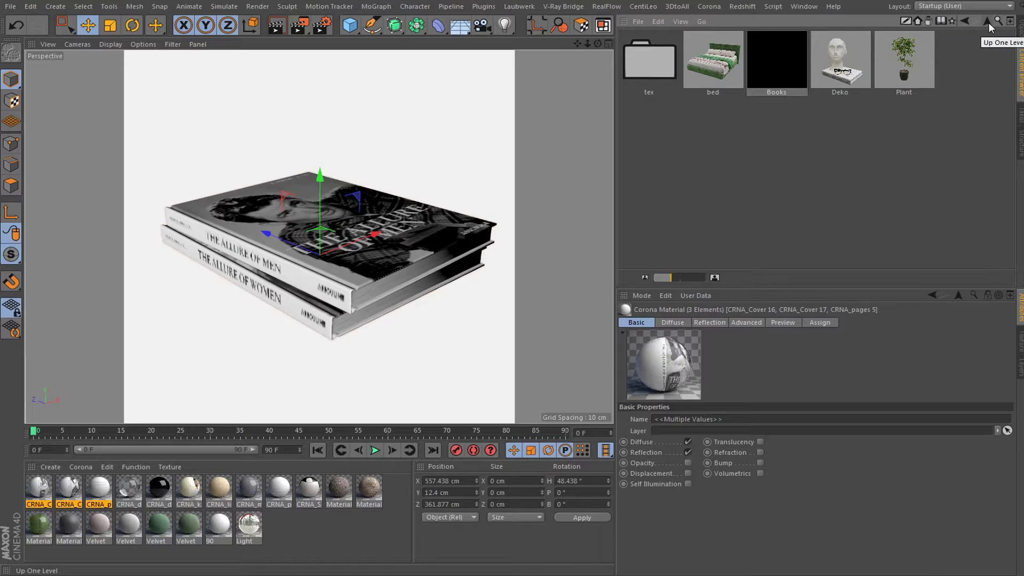
pyautogui.rightClick(801, 58)
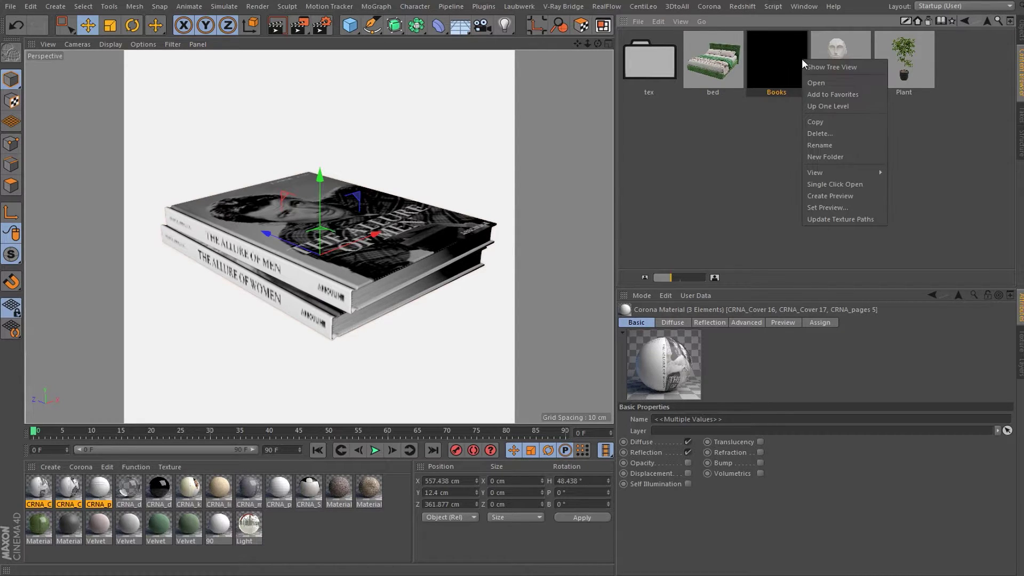
pyautogui.click(817, 207)
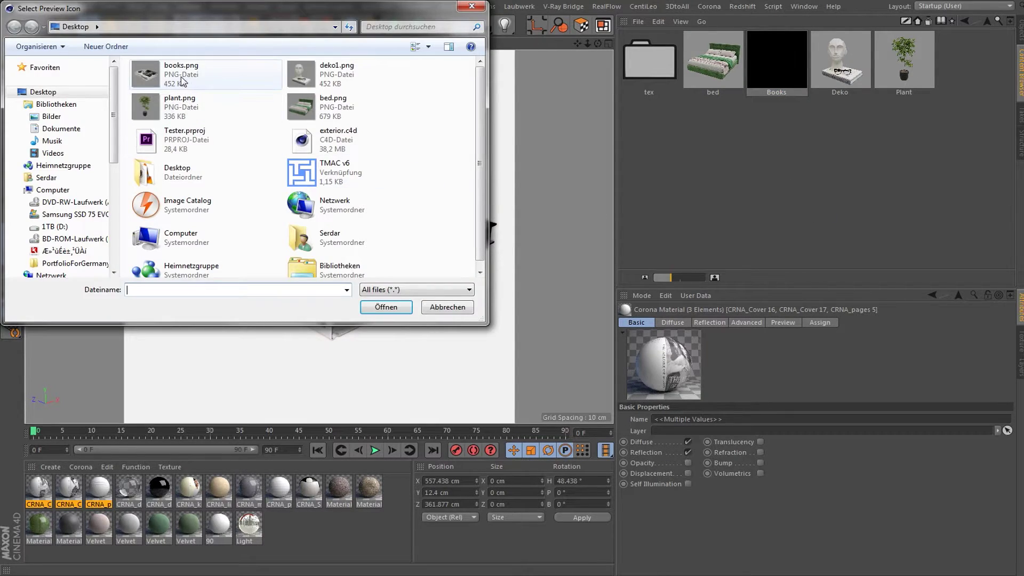
pyautogui.doubleClick(183, 81)
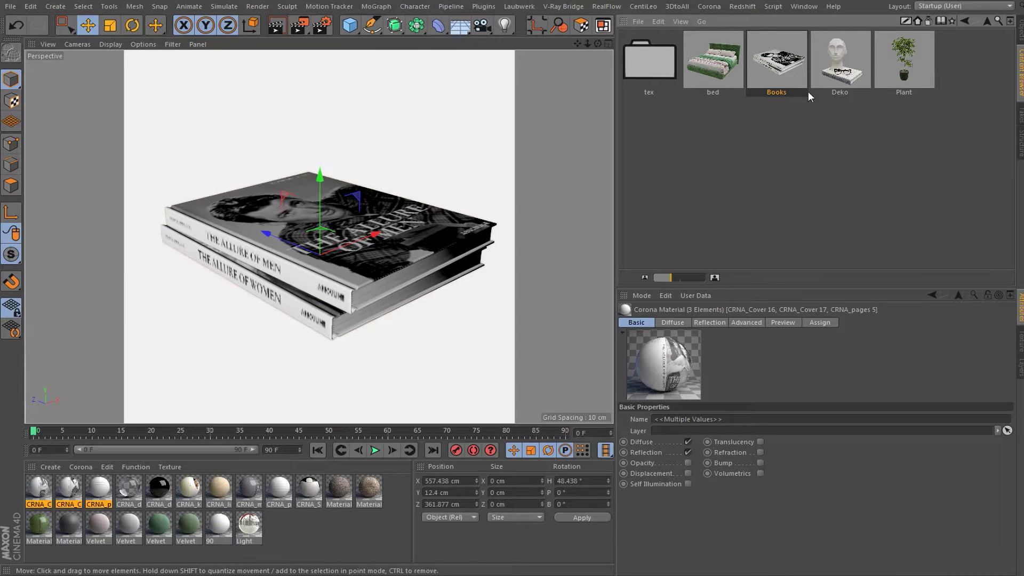
pyautogui.click(1019, 31)
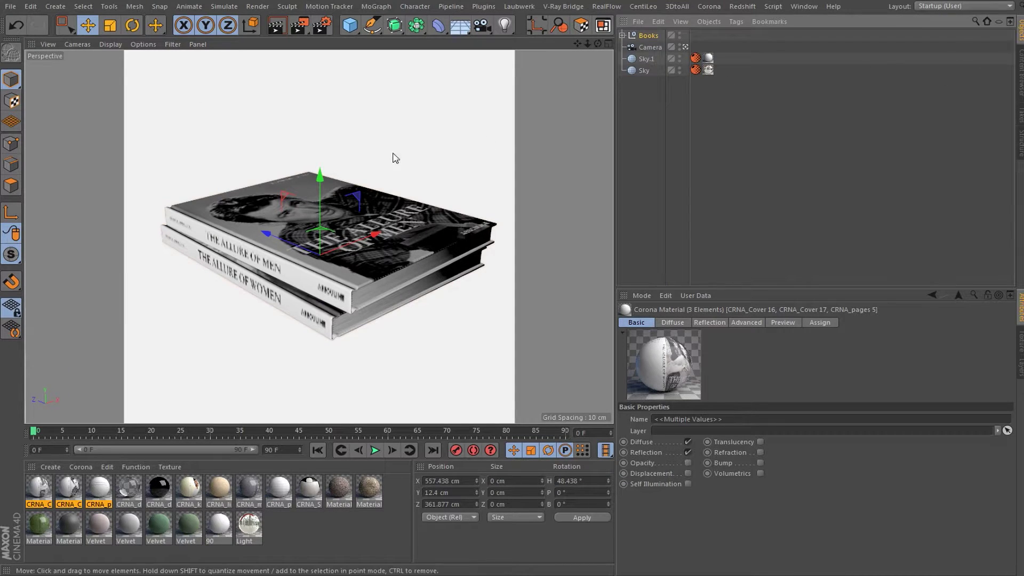
# Select the Carpet in bedroom project x5.c4d and switch back to the studio scene
pyautogui.press('v')
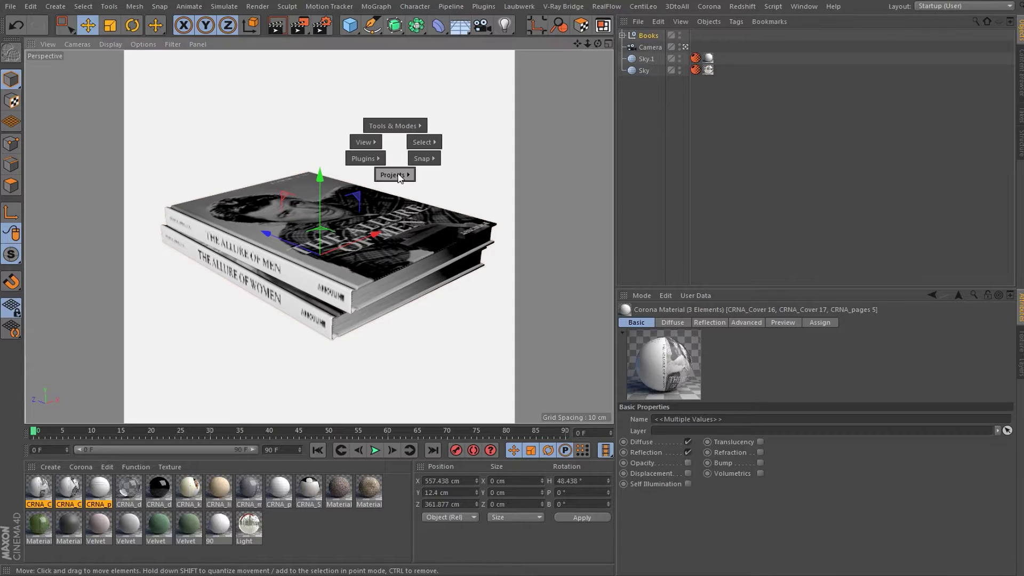
pyautogui.click(399, 196)
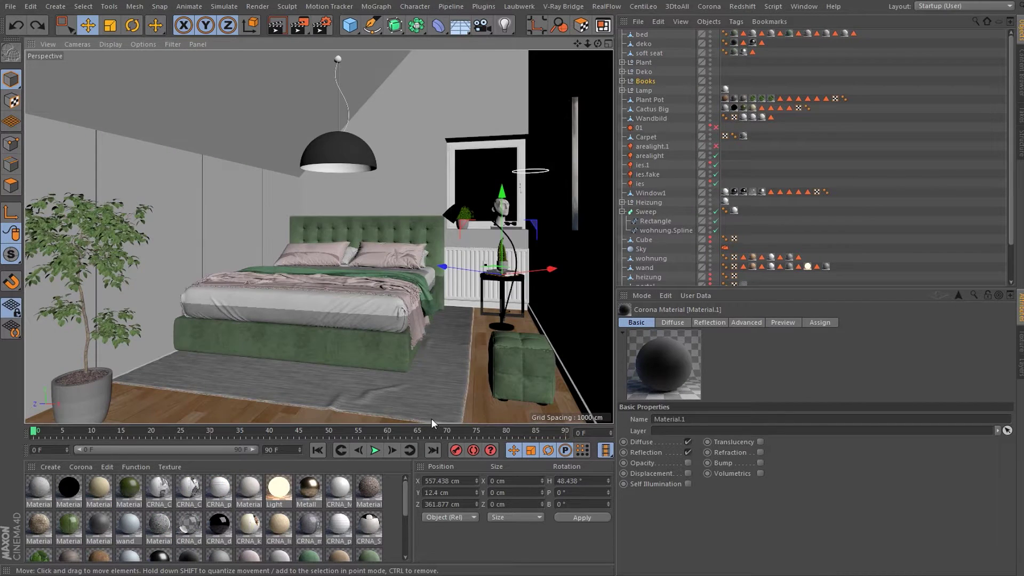
pyautogui.click(432, 400)
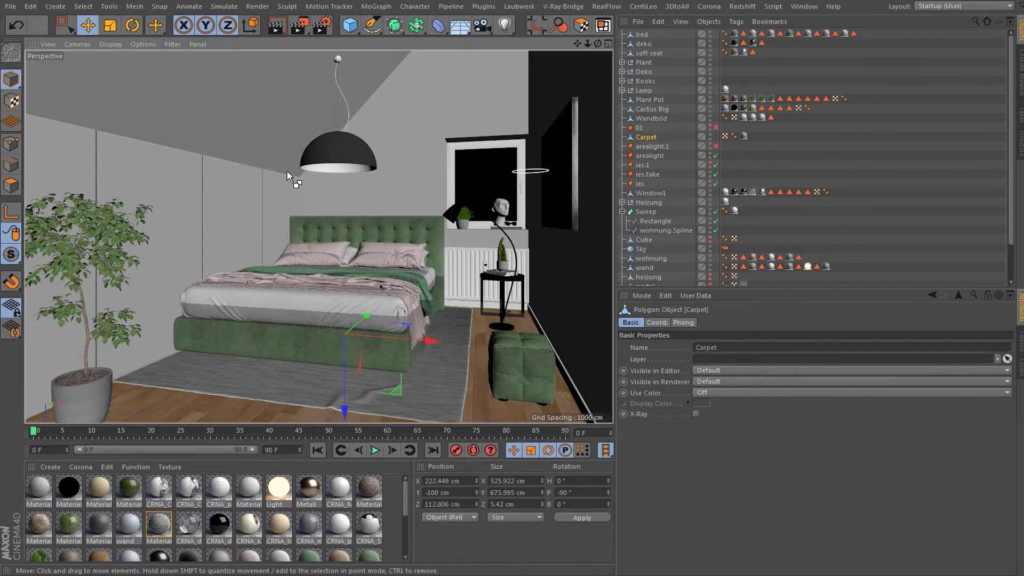
pyautogui.press('v')
pyautogui.click(286, 205)
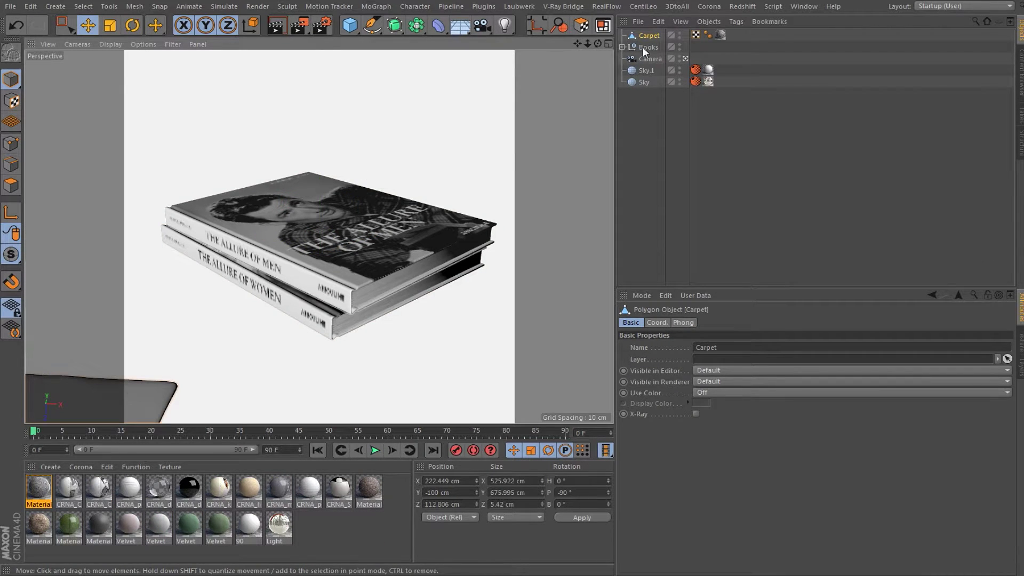
# Replace the Books with the Carpet, frame it at an angle and start a render
pyautogui.hotkey('ctrl', 'z')
pyautogui.press('o')
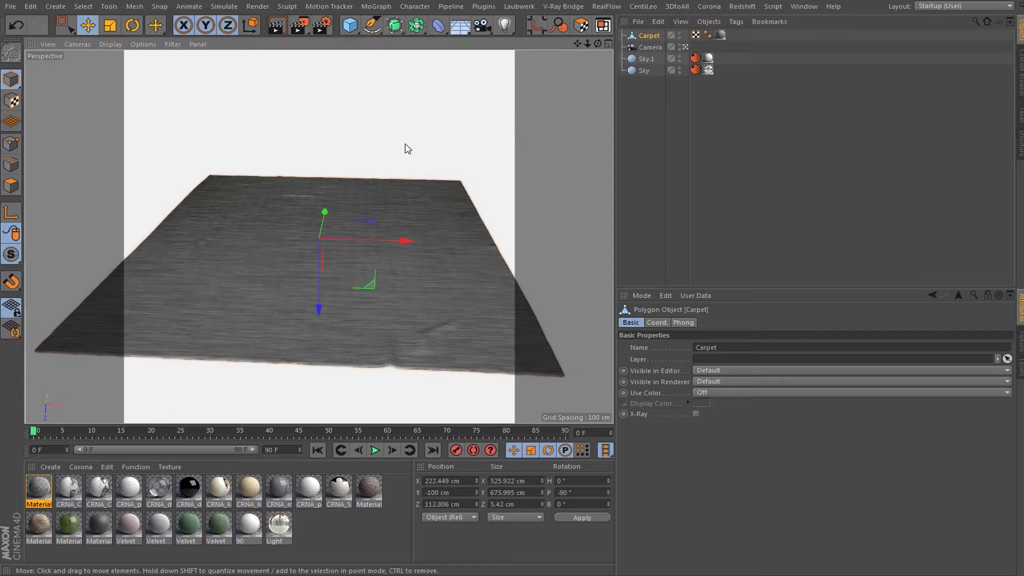
pyautogui.keyDown('alt'); pyautogui.moveTo(415, 156); pyautogui.dragTo(397, 171); pyautogui.keyUp('alt')
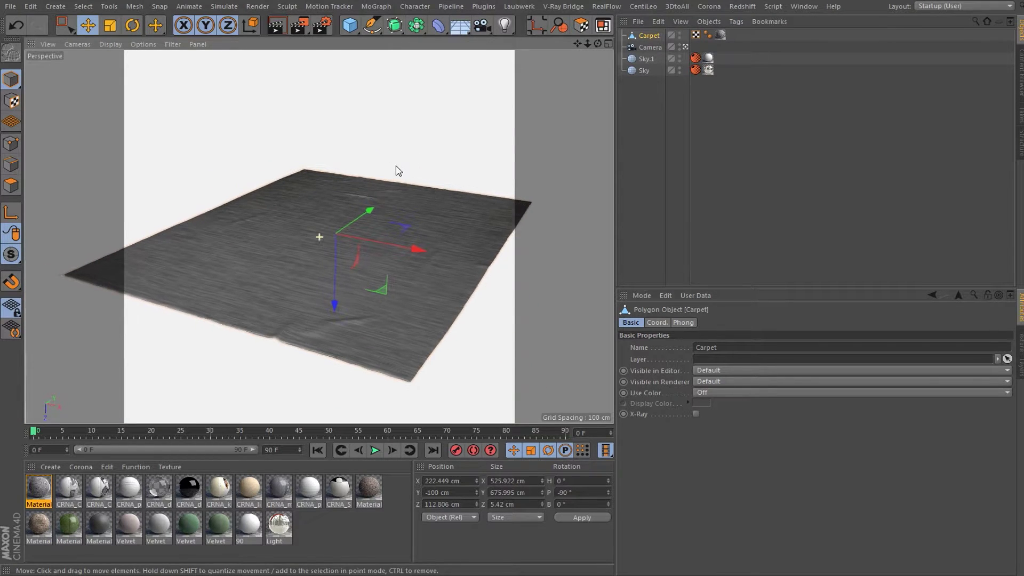
pyautogui.moveTo(396, 170)
pyautogui.keyDown('alt'); pyautogui.mouseDown()
pyautogui.moveTo(386, 187)
pyautogui.moveTo(401, 187)
pyautogui.moveTo(396, 179)
pyautogui.mouseUp(); pyautogui.keyUp('alt')
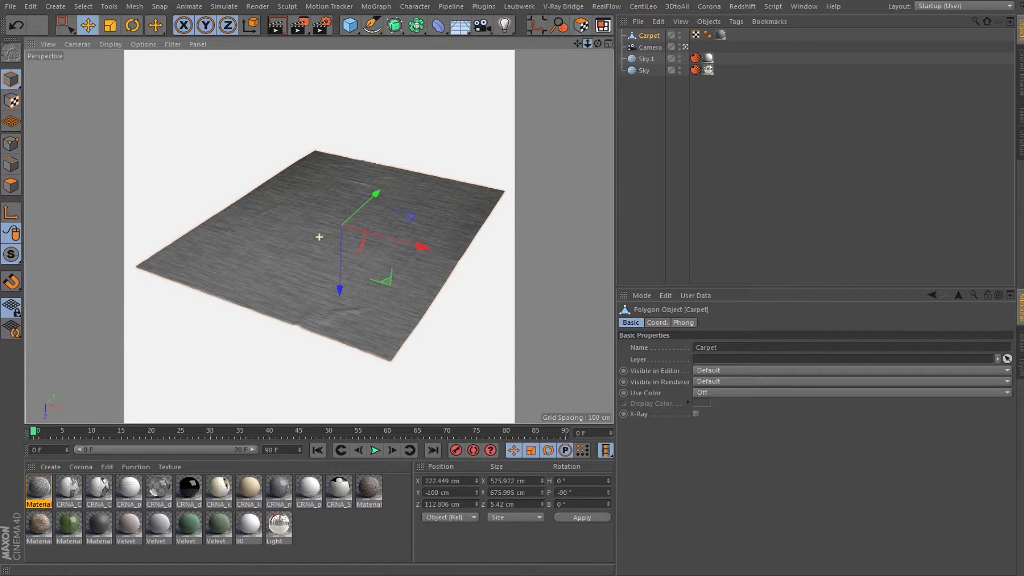
pyautogui.click(296, 27)
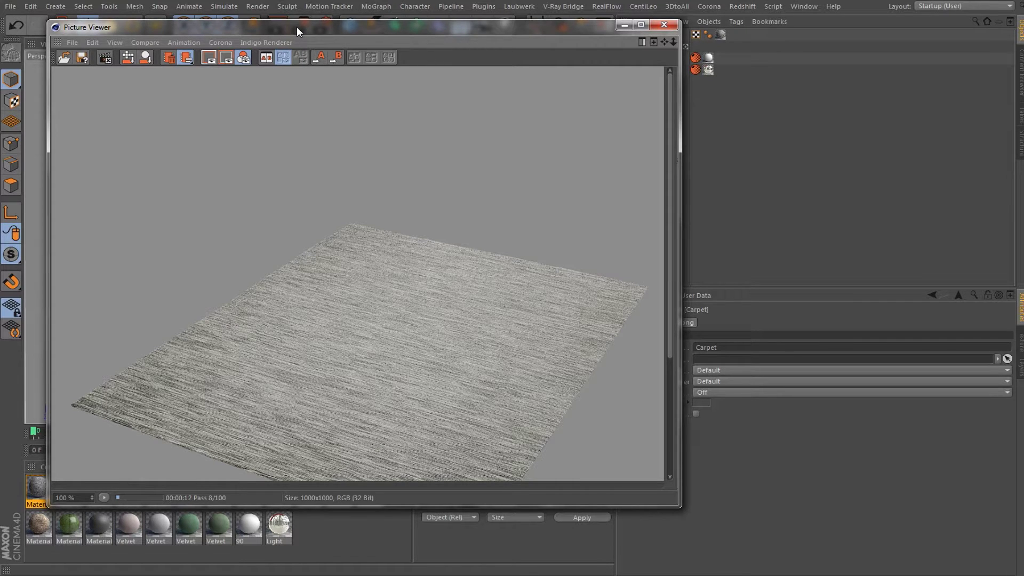
# Stop the carpet render and save it to the Desktop as PNG 'carpet'
pyautogui.moveTo(382, 287); pyautogui.dragTo(389, 208)
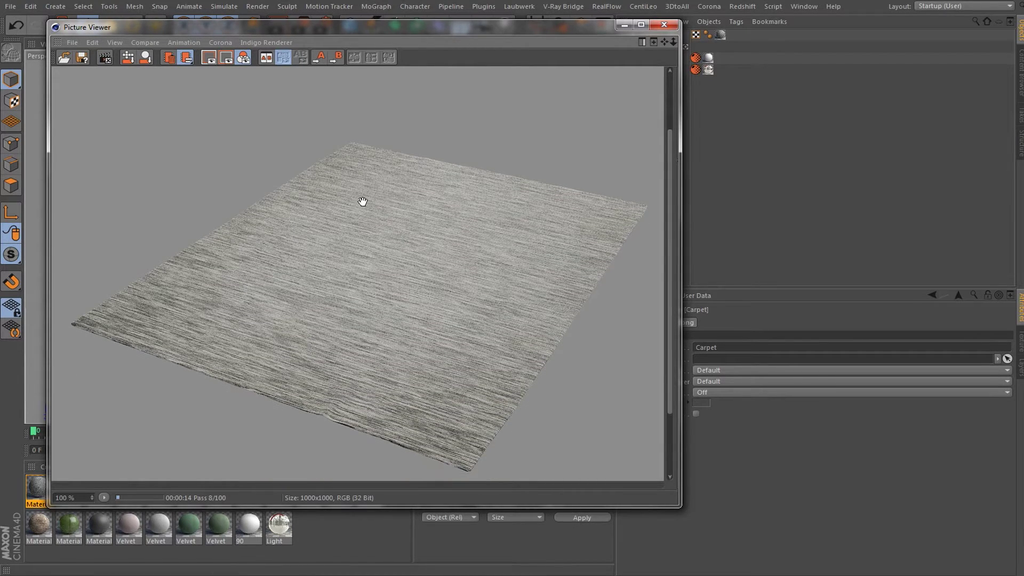
pyautogui.click(74, 42)
pyautogui.click(80, 84)
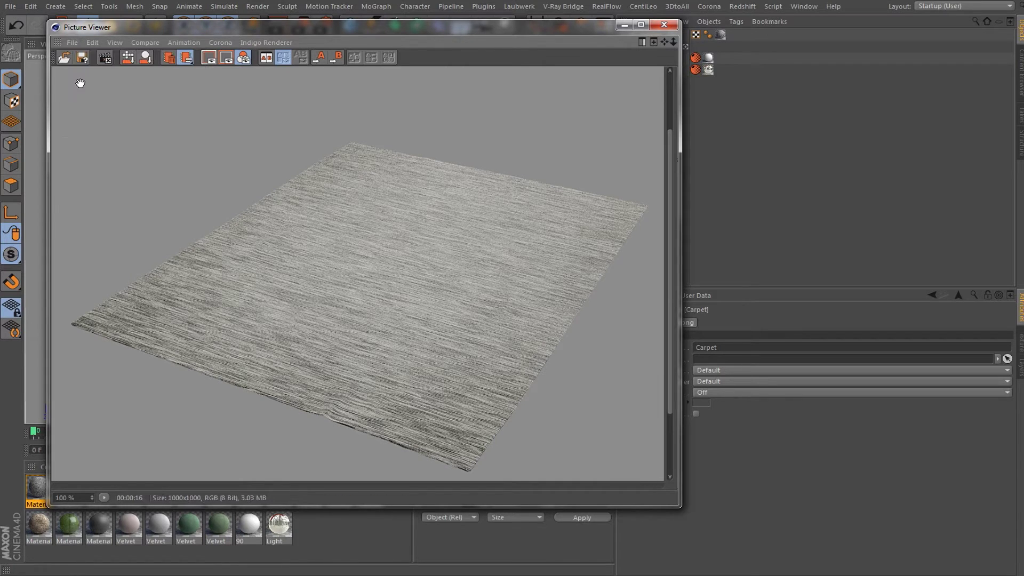
pyautogui.click(72, 42)
pyautogui.click(78, 68)
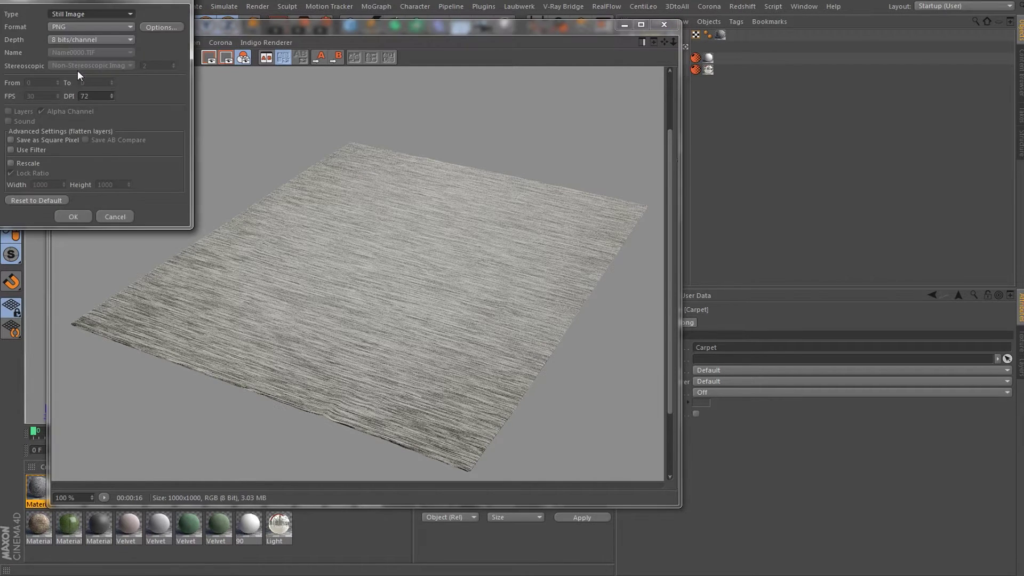
pyautogui.click(75, 213)
pyautogui.write('carpet')
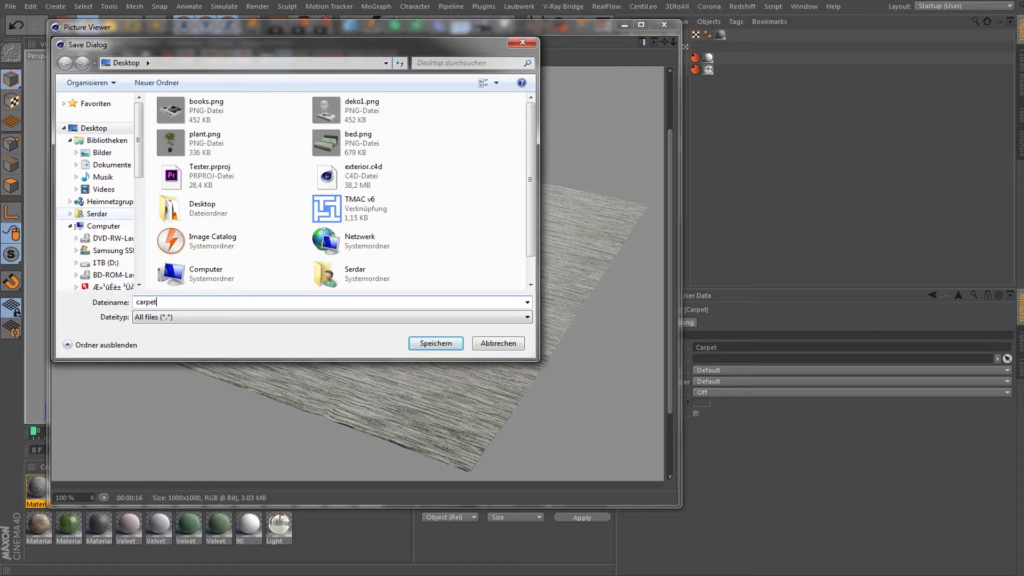
pyautogui.press('Return')
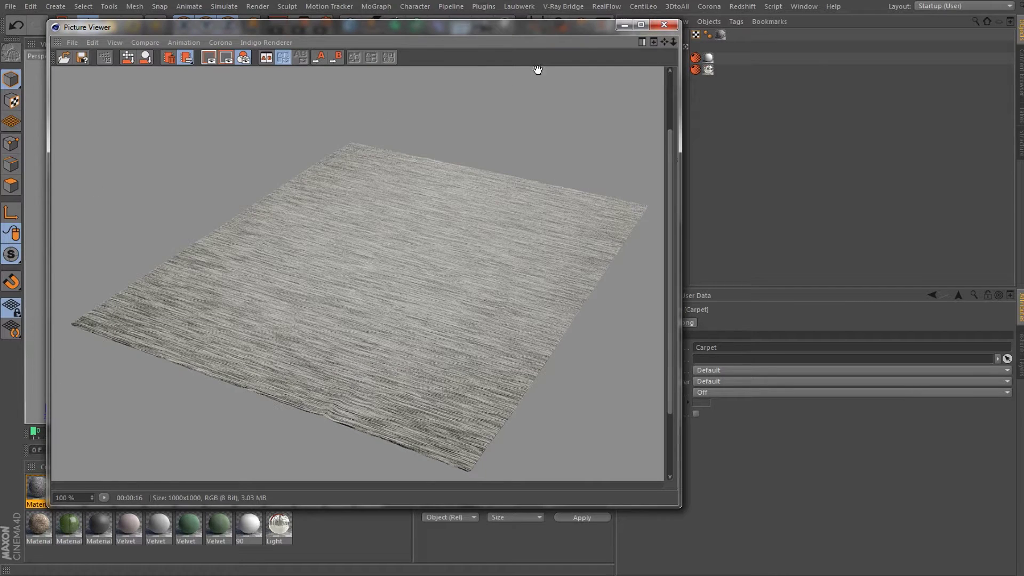
pyautogui.click(664, 25)
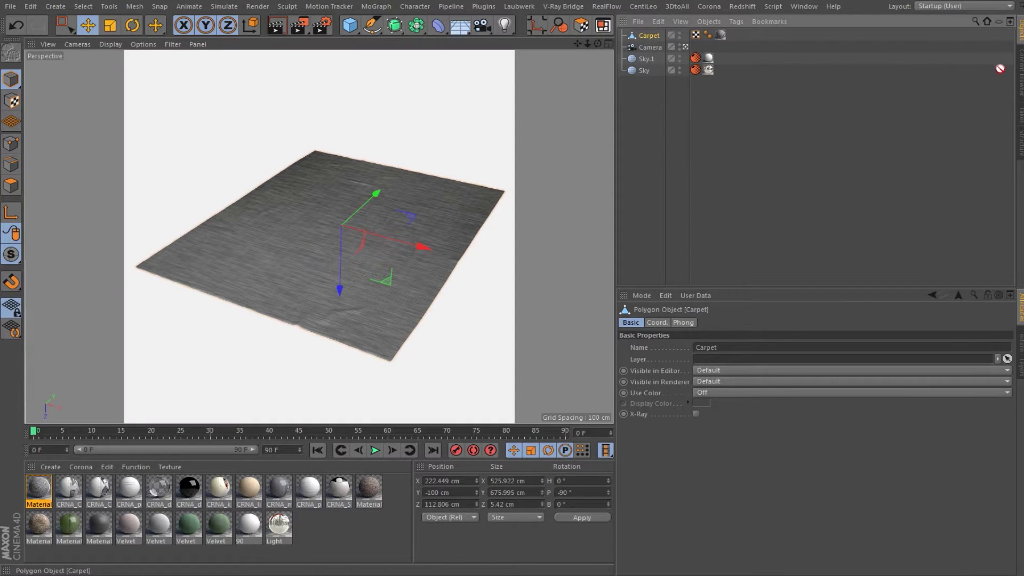
# Add the Carpet to the Content Browser with carpet.png as its preview
pyautogui.click(1019, 74)
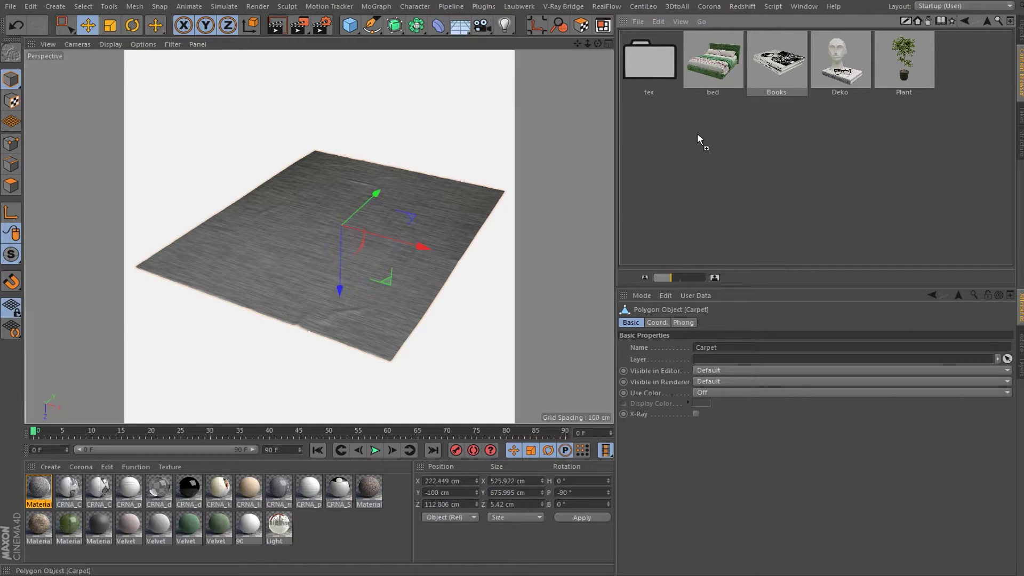
pyautogui.moveTo(696, 133); pyautogui.dragTo(697, 132)
pyautogui.rightClick(831, 59)
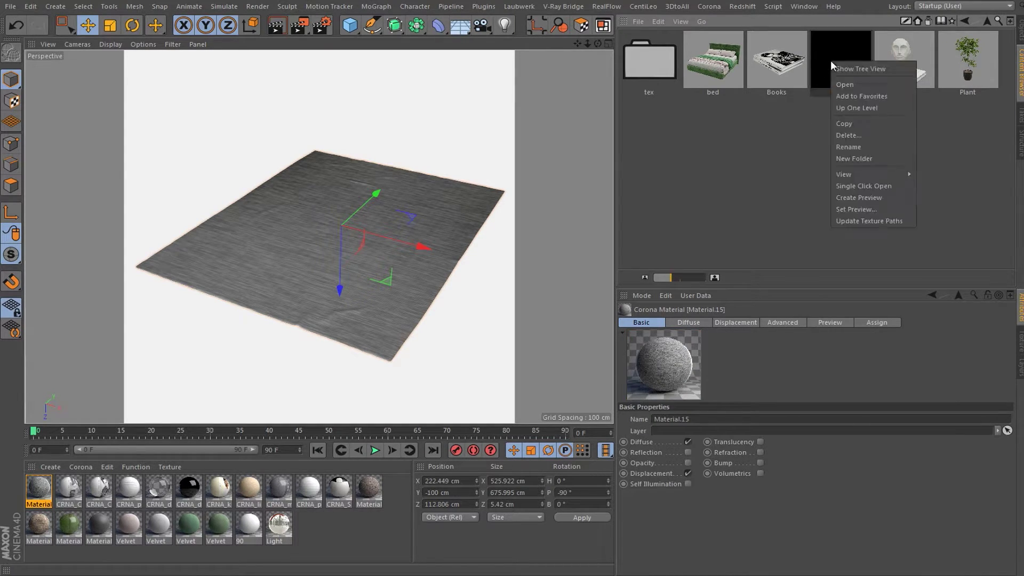
pyautogui.click(858, 211)
pyautogui.doubleClick(181, 73)
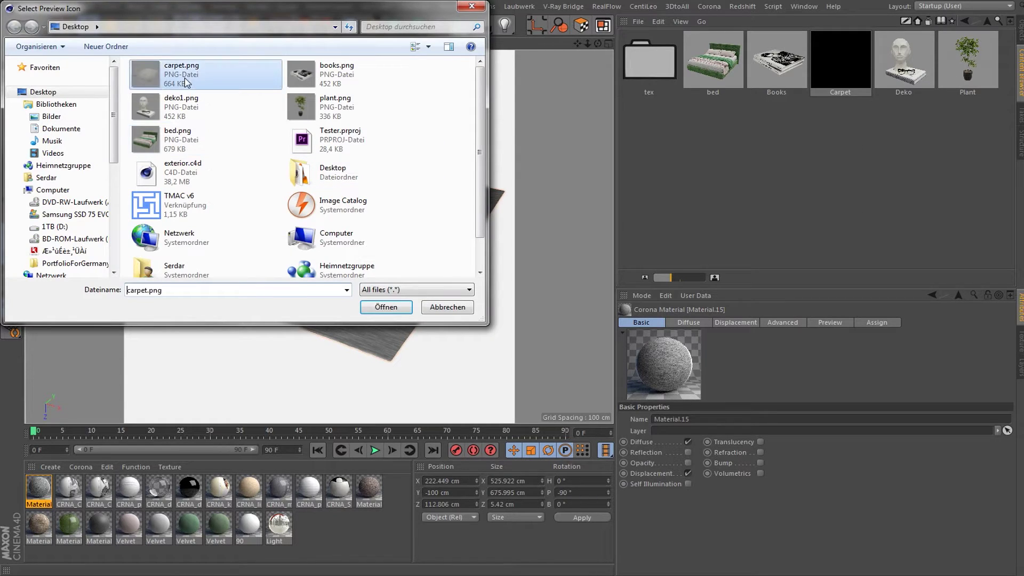
pyautogui.click(1020, 36)
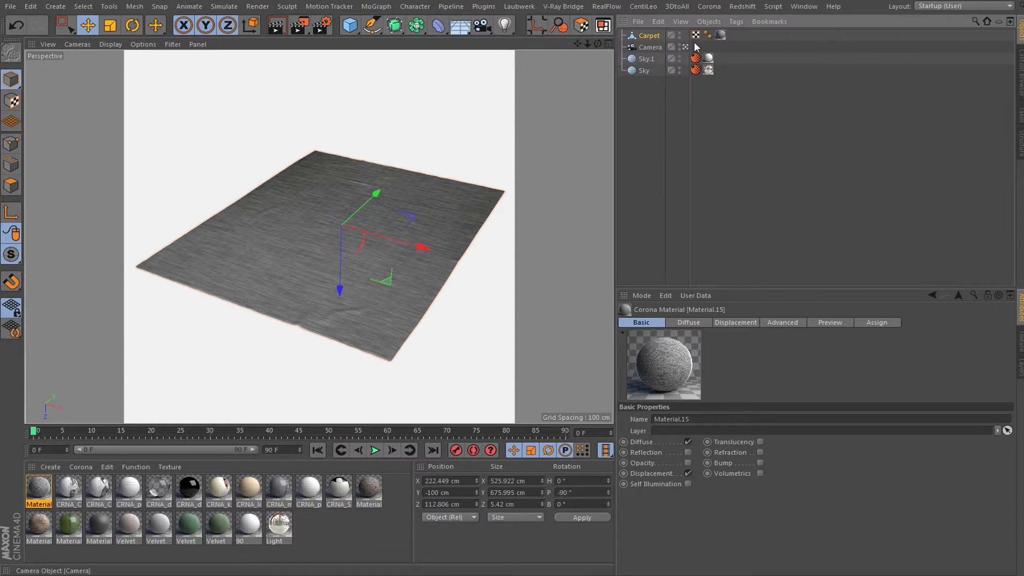
# Delete the Carpet from the studio scene and return to x5.c4d
pyautogui.click(656, 35)
pyautogui.press('Delete')
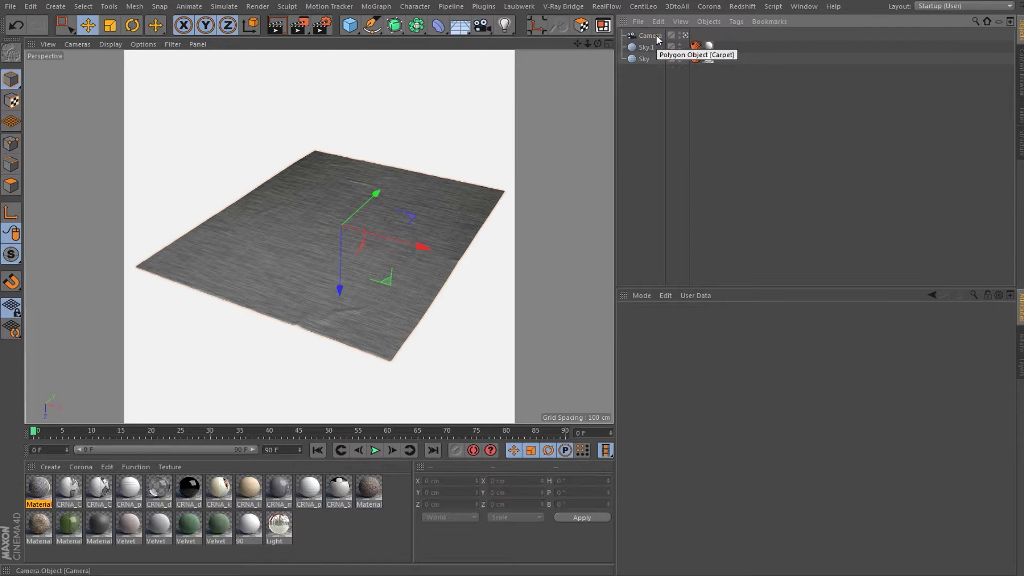
pyautogui.press('v')
pyautogui.click(410, 186)
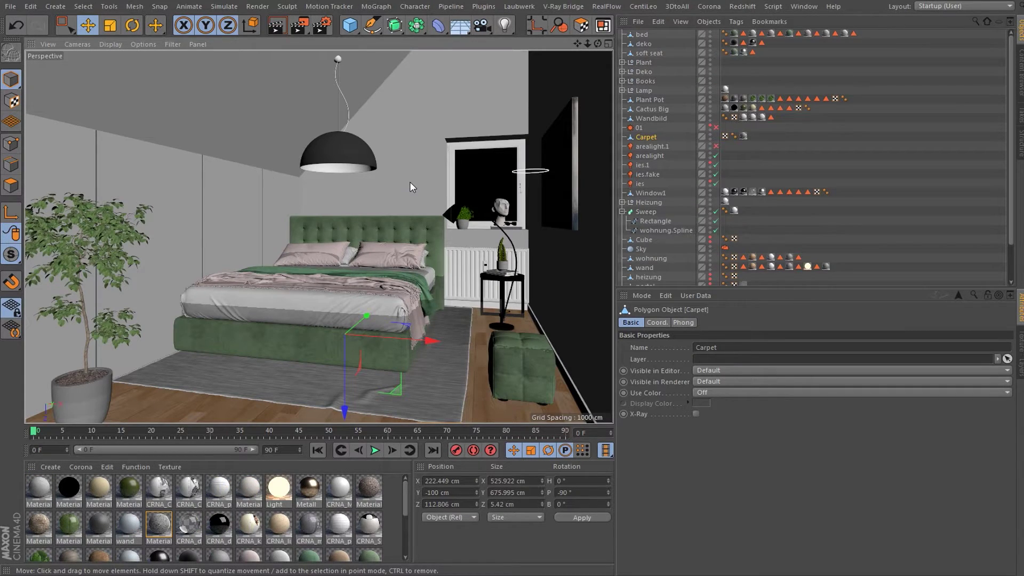
# Copy the window-sill Plant Pot into the empty preview scene and render it
pyautogui.click(464, 223)
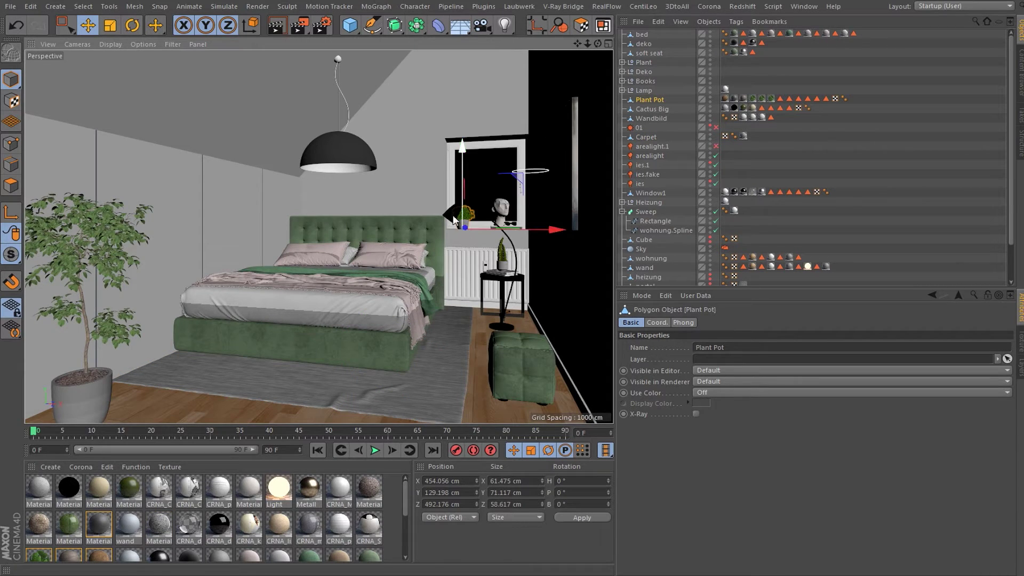
pyautogui.press('v')
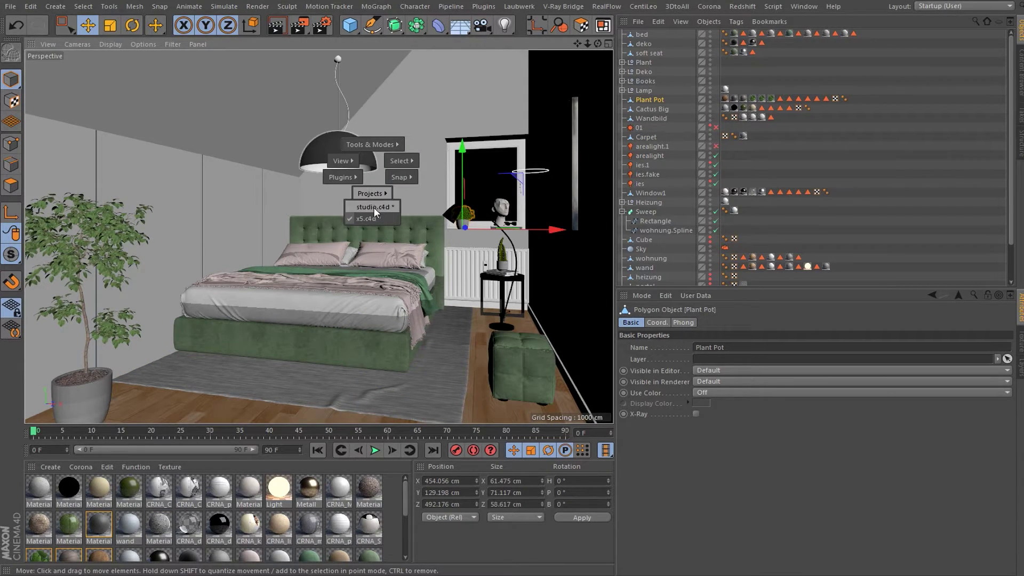
pyautogui.click(373, 207)
pyautogui.hotkey('ctrl', 'v')
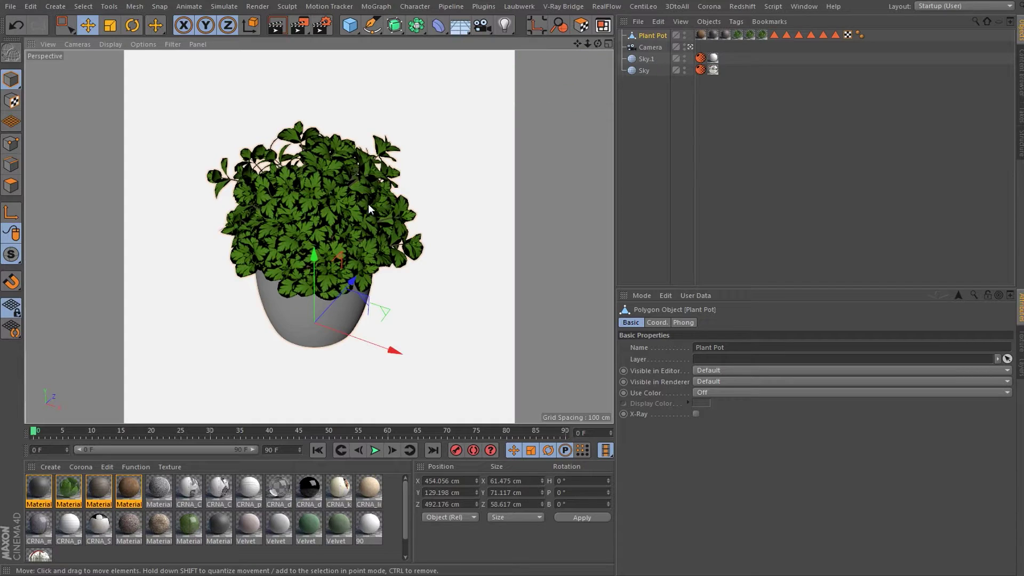
pyautogui.click(298, 25)
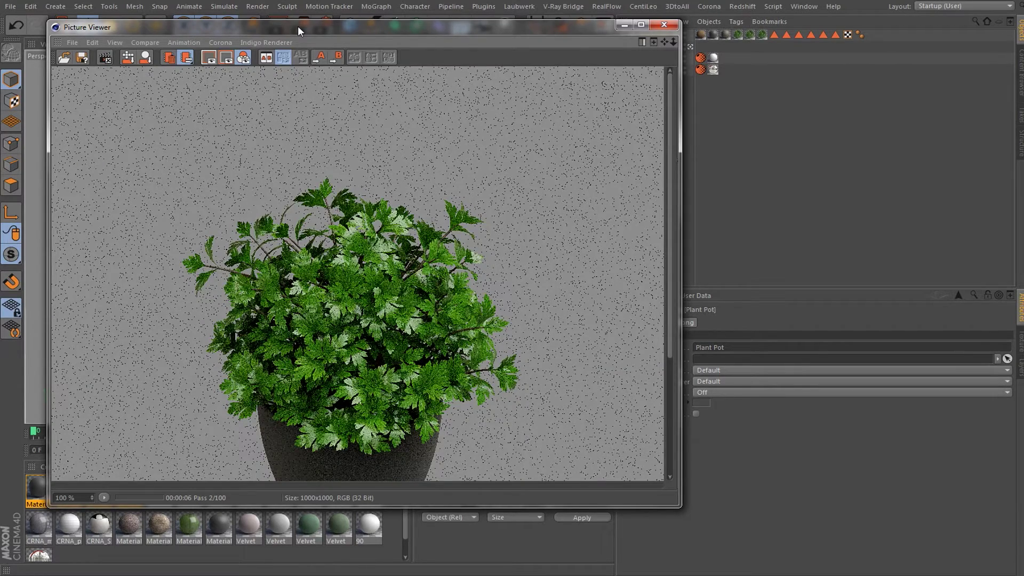
# Save the plant render to the Desktop as plant.png and store Plant Pot as a preset
pyautogui.moveTo(345, 308); pyautogui.dragTo(354, 234)
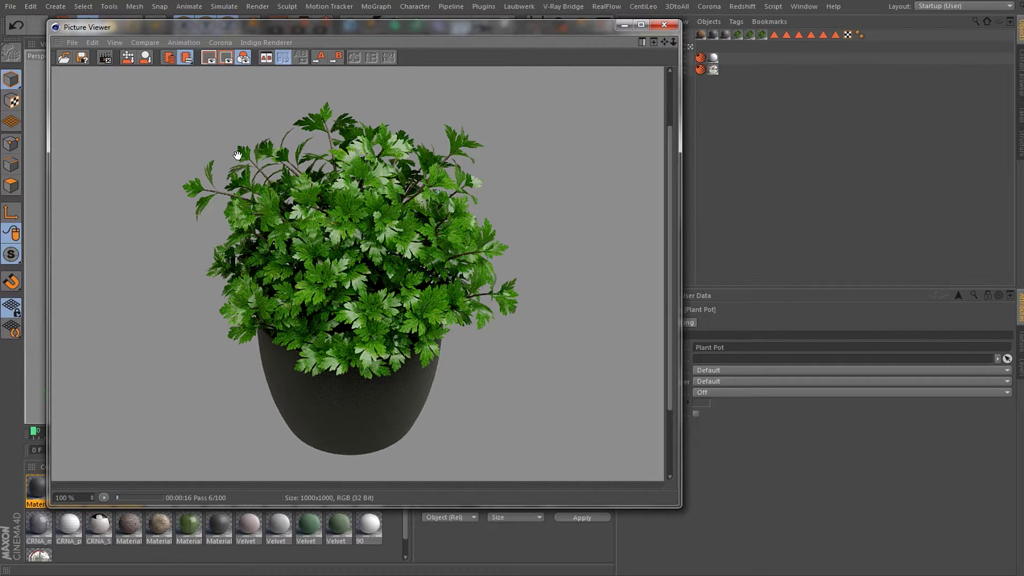
pyautogui.click(73, 42)
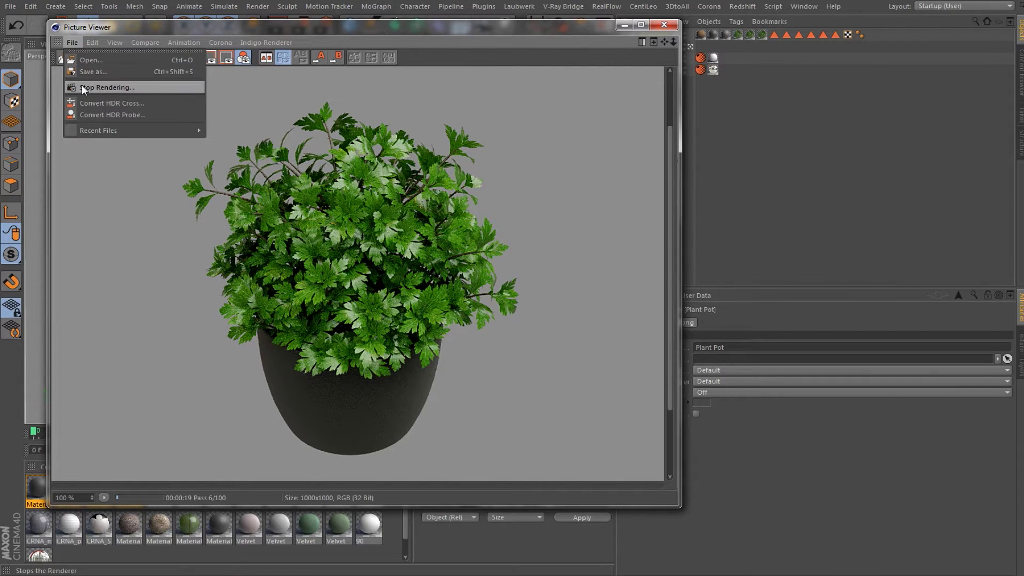
pyautogui.click(82, 85)
pyautogui.click(73, 42)
pyautogui.click(84, 78)
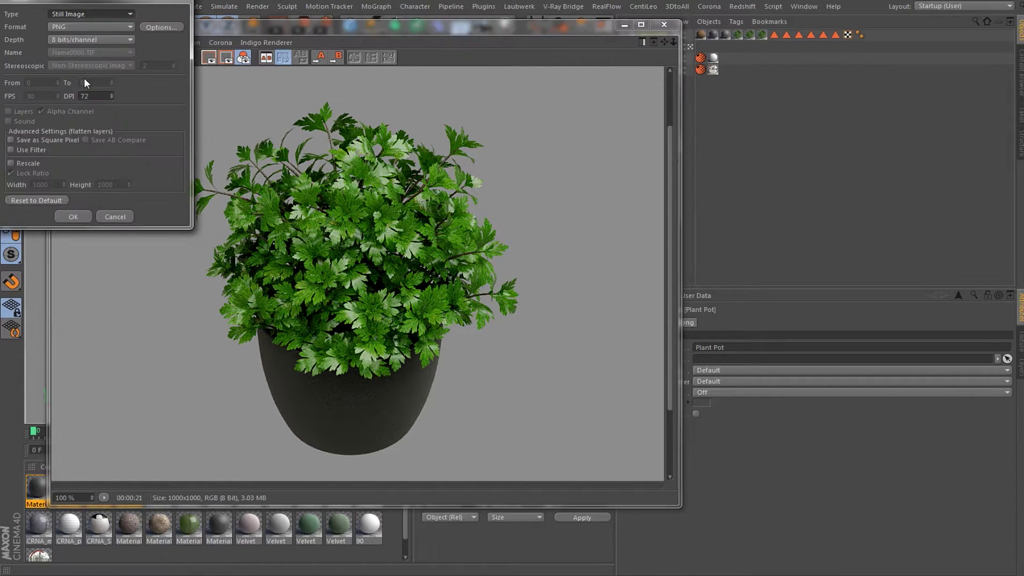
pyautogui.click(78, 219)
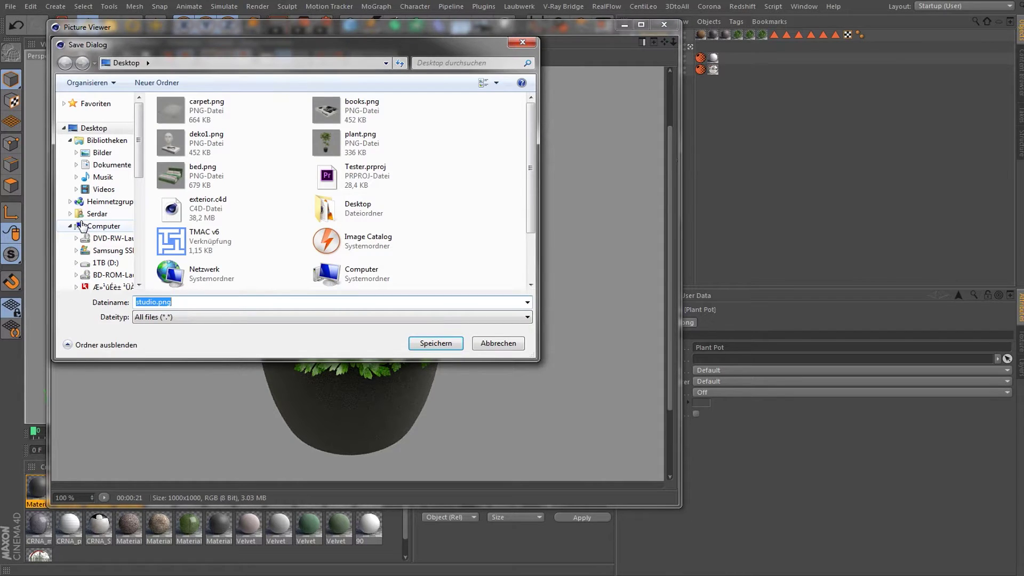
pyautogui.write('plant')
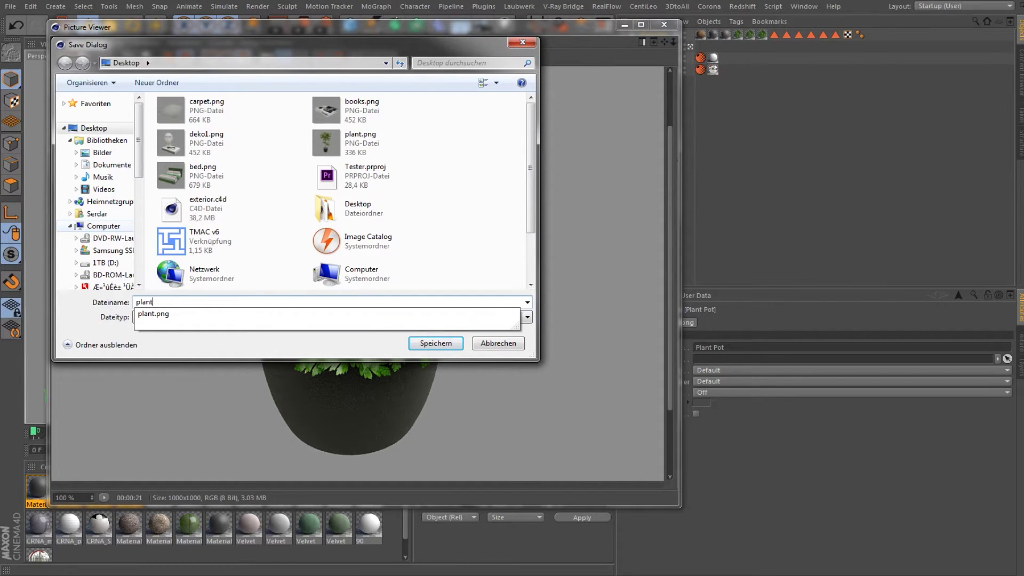
pyautogui.press('Return')
pyautogui.press('Return')
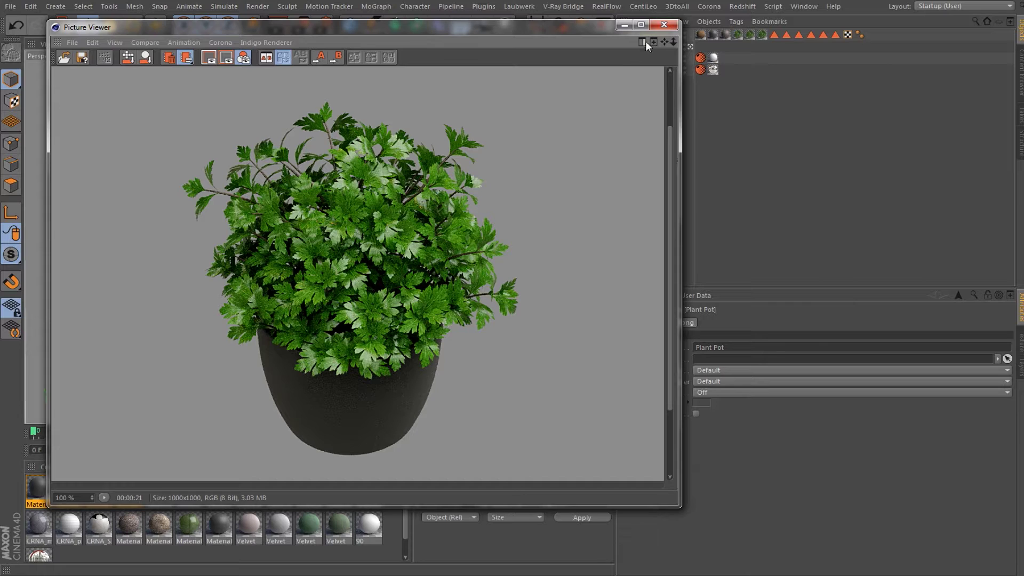
pyautogui.click(663, 25)
pyautogui.moveTo(649, 34)
pyautogui.mouseDown()
pyautogui.moveTo(995, 62)
pyautogui.moveTo(864, 135)
pyautogui.mouseUp()
# Set the plant render as the Plant Pot preset thumbnail, then select Plant Pot in the scene
pyautogui.rightClick(648, 113)
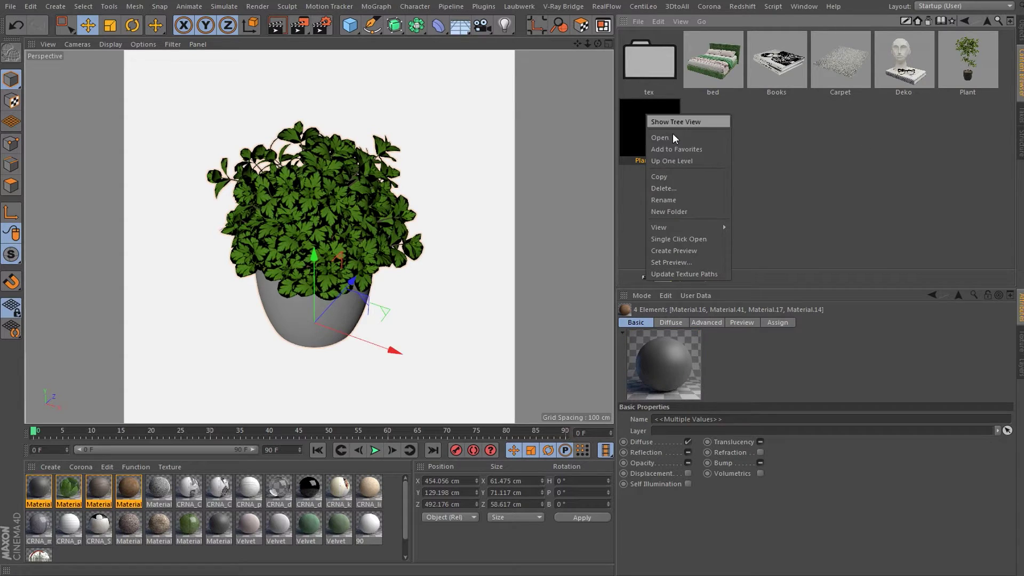
pyautogui.click(693, 258)
pyautogui.doubleClick(186, 75)
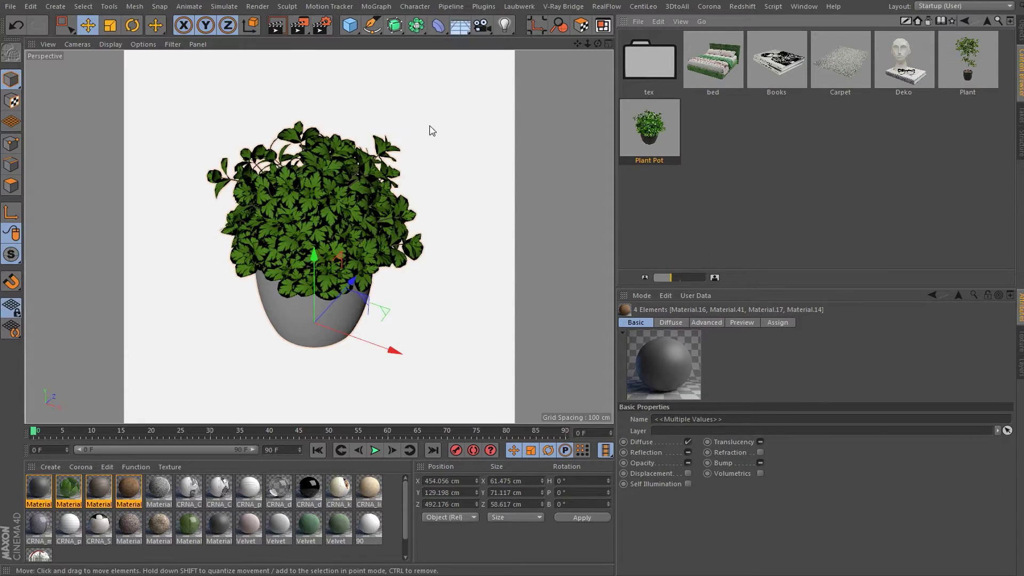
pyautogui.click(987, 18)
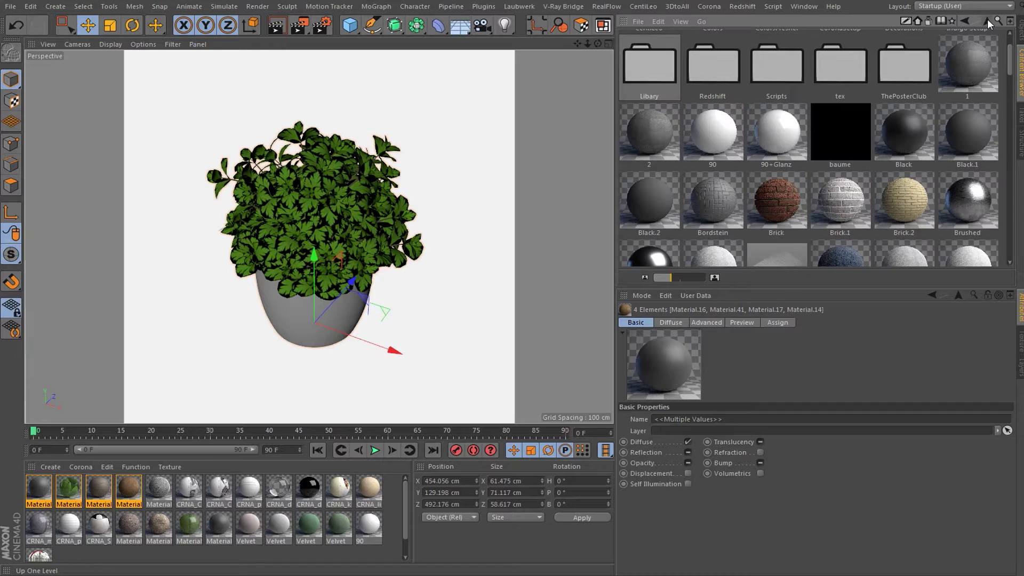
pyautogui.doubleClick(644, 60)
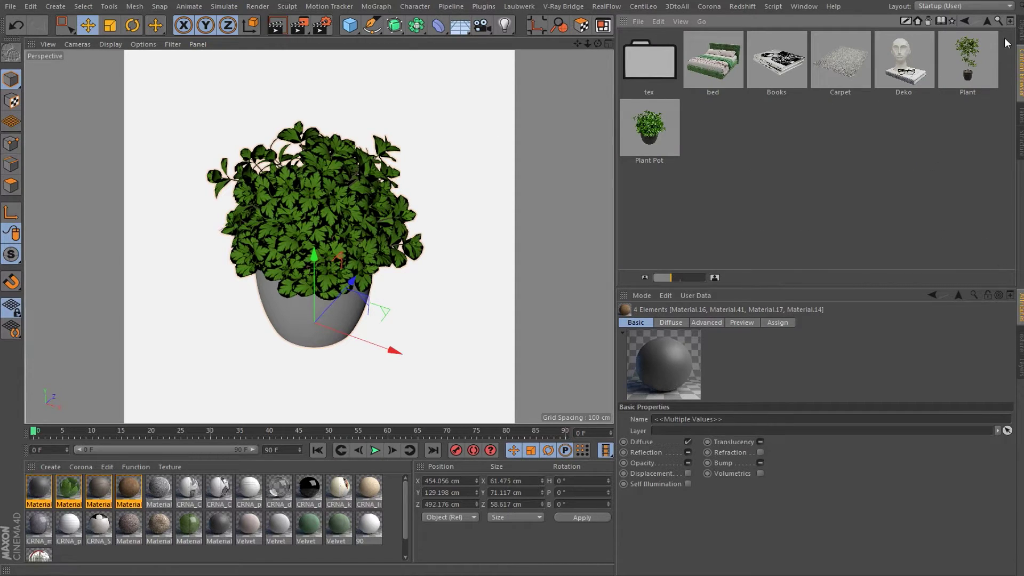
pyautogui.click(1019, 32)
pyautogui.click(648, 34)
# Delete Plant Pot from the studio scene, then delete the bed and Carpet in x5.c4d
pyautogui.press('Delete')
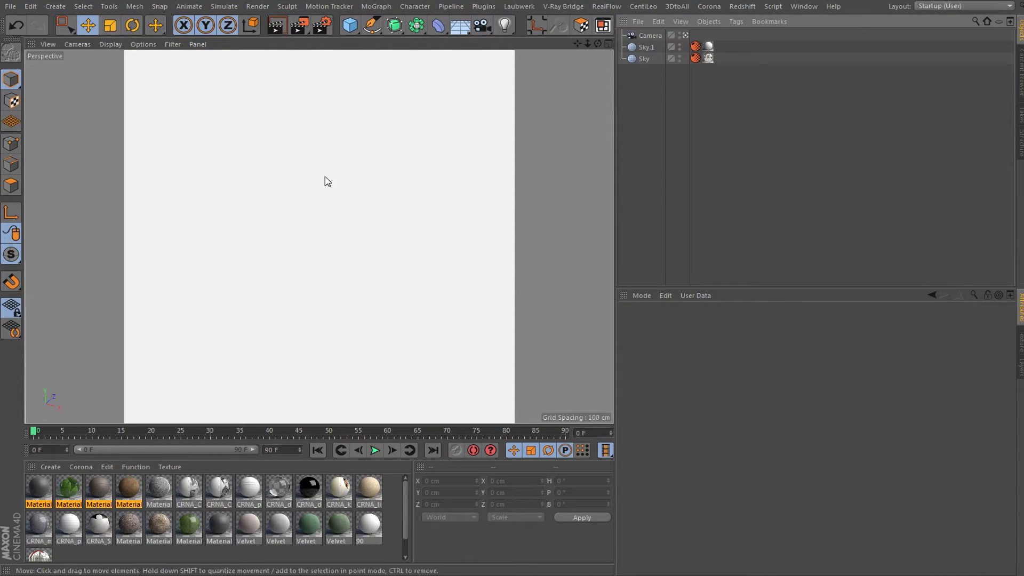
pyautogui.press('v')
pyautogui.click(323, 226)
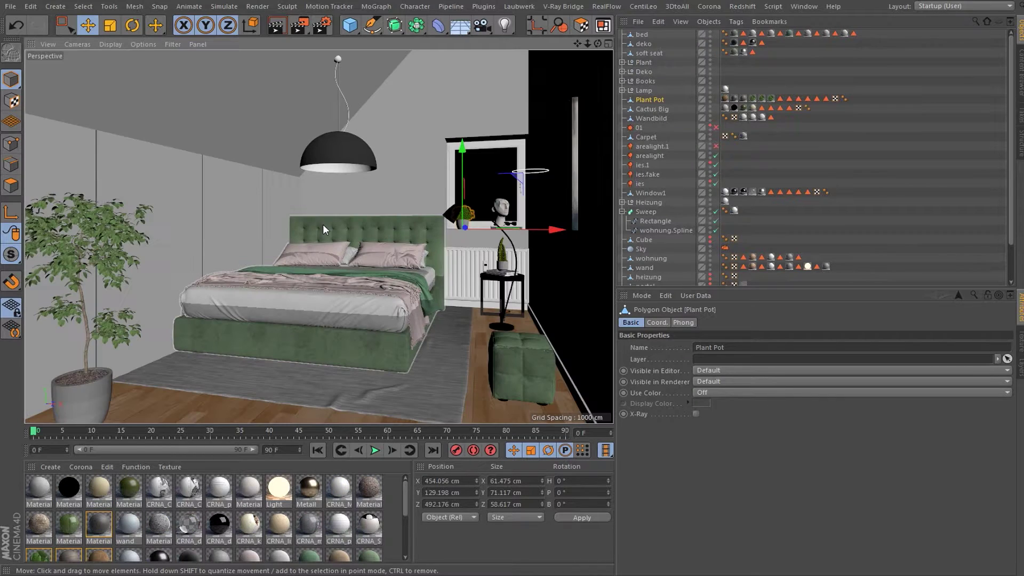
pyautogui.click(314, 314)
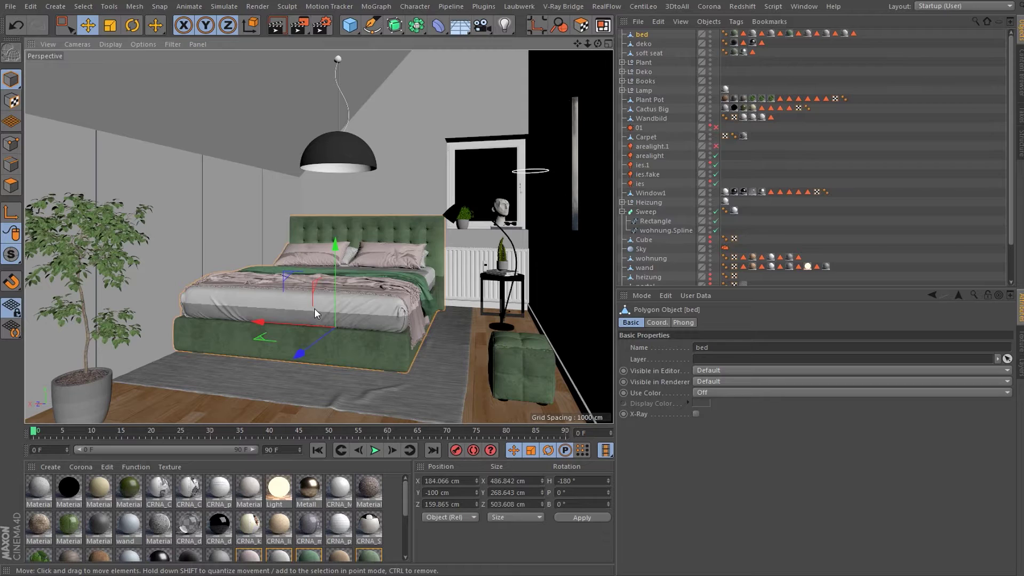
pyautogui.press('Delete')
pyautogui.click(373, 341)
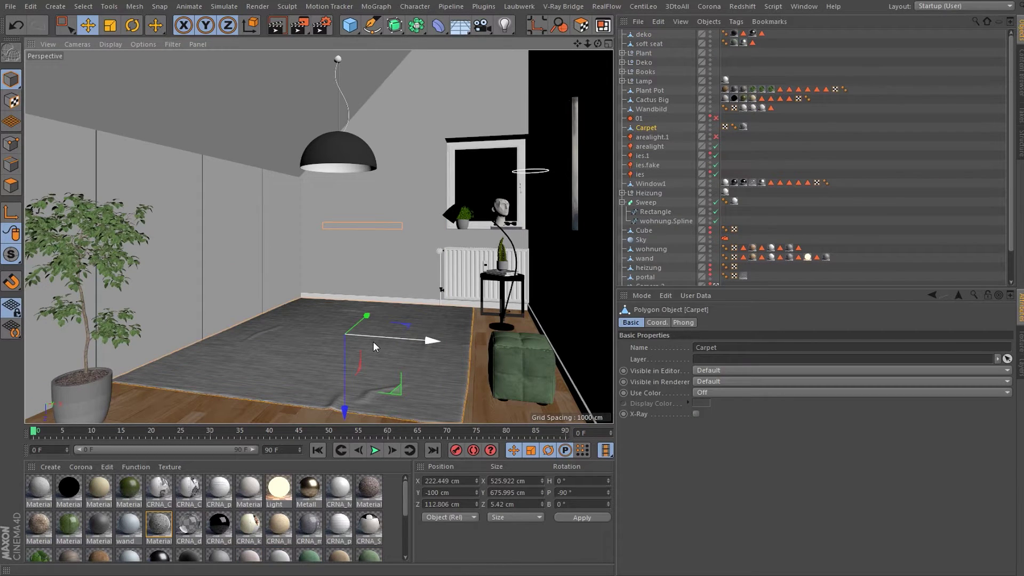
pyautogui.press('Delete')
# Delete the window-sill Plant Pot, Deko bust and tall Plant, test-render, and view saved presets
pyautogui.click(462, 228)
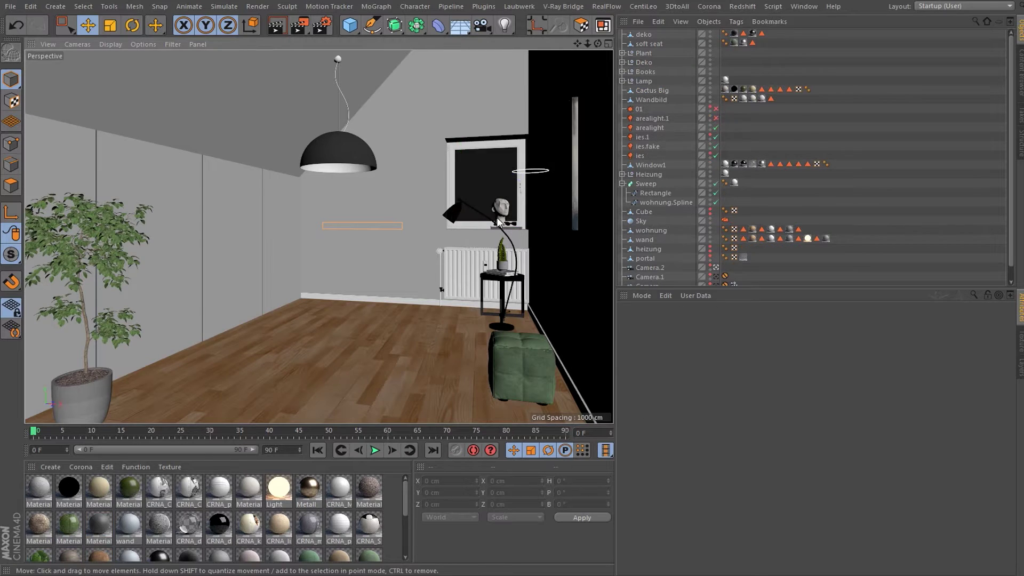
pyautogui.press('Delete')
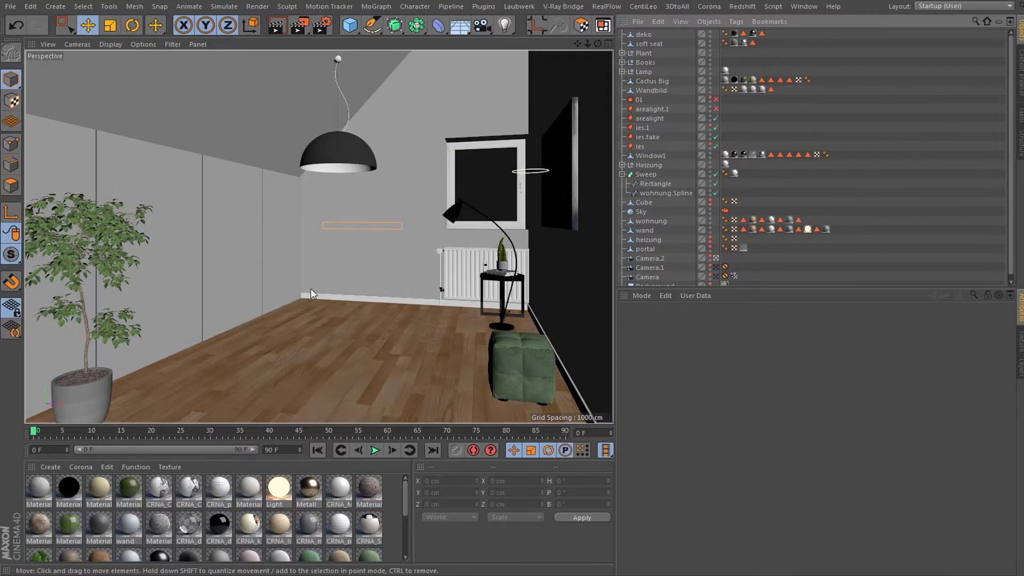
pyautogui.click(98, 230)
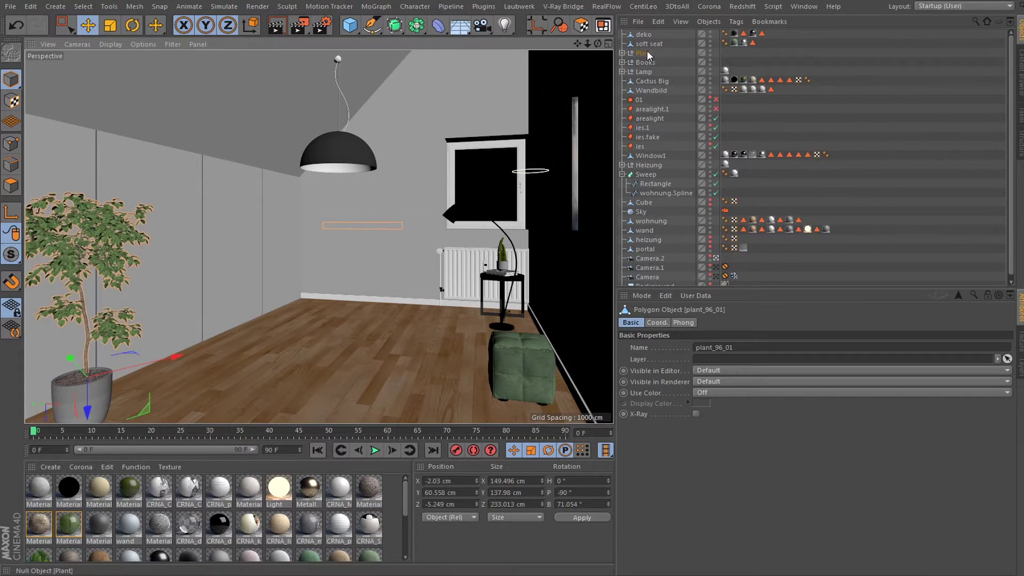
pyautogui.press('Delete')
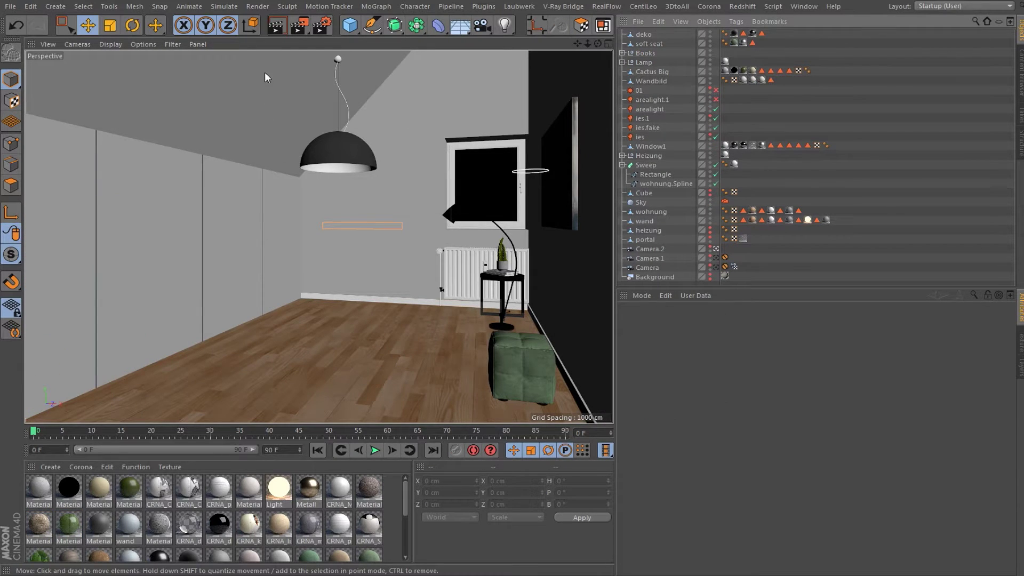
pyautogui.click(275, 28)
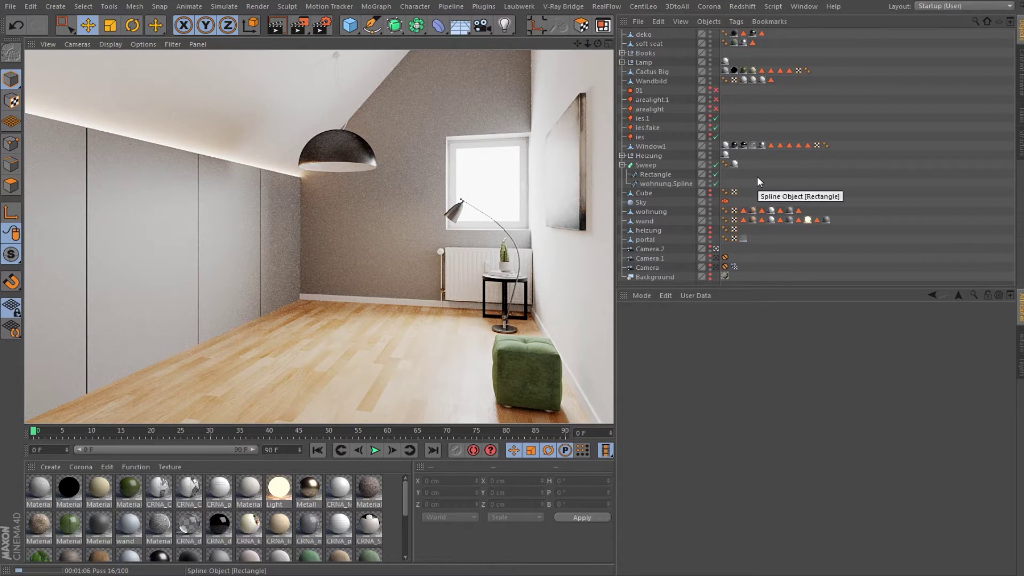
pyautogui.press('Escape')
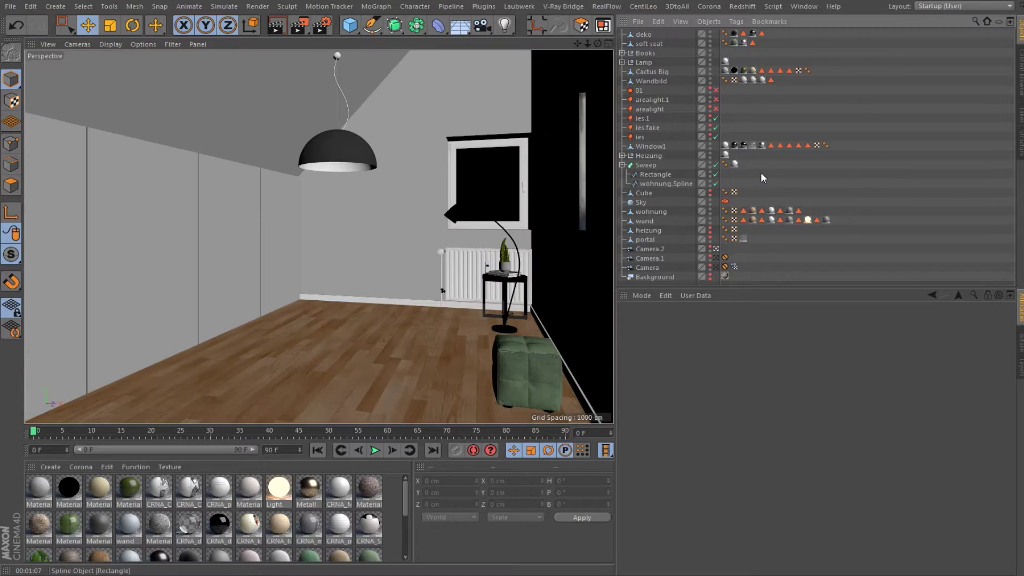
pyautogui.click(1021, 80)
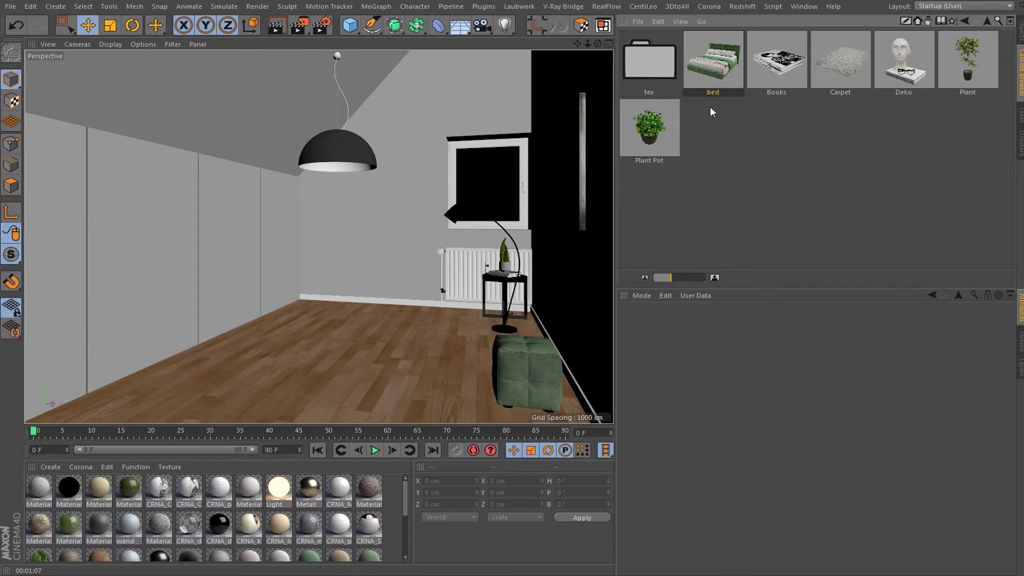
# Drop the saved bed preset back at its original spot and turn on Polygon Snap
pyautogui.moveTo(332, 323); pyautogui.dragTo(331, 325)
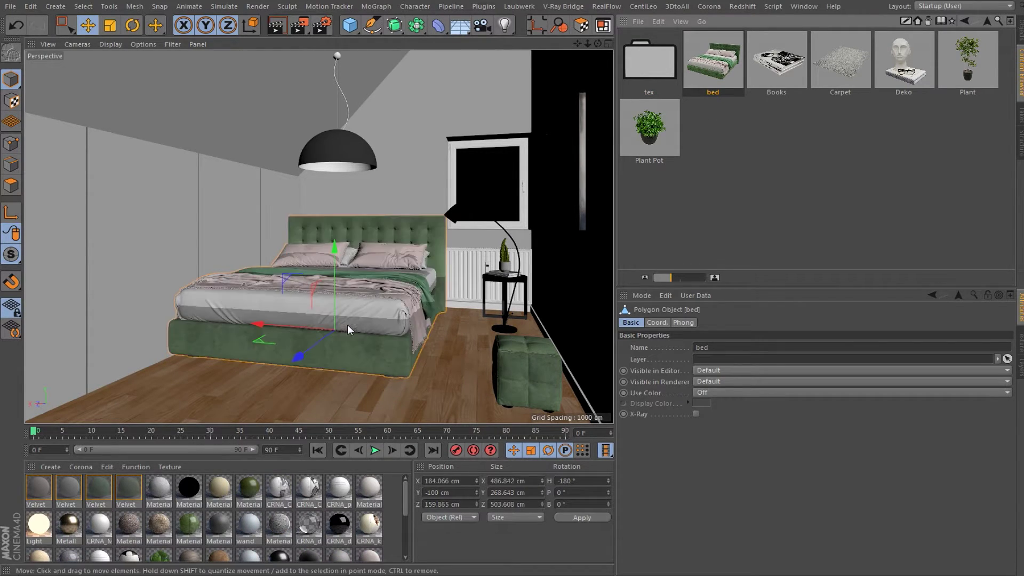
pyautogui.click(9, 283)
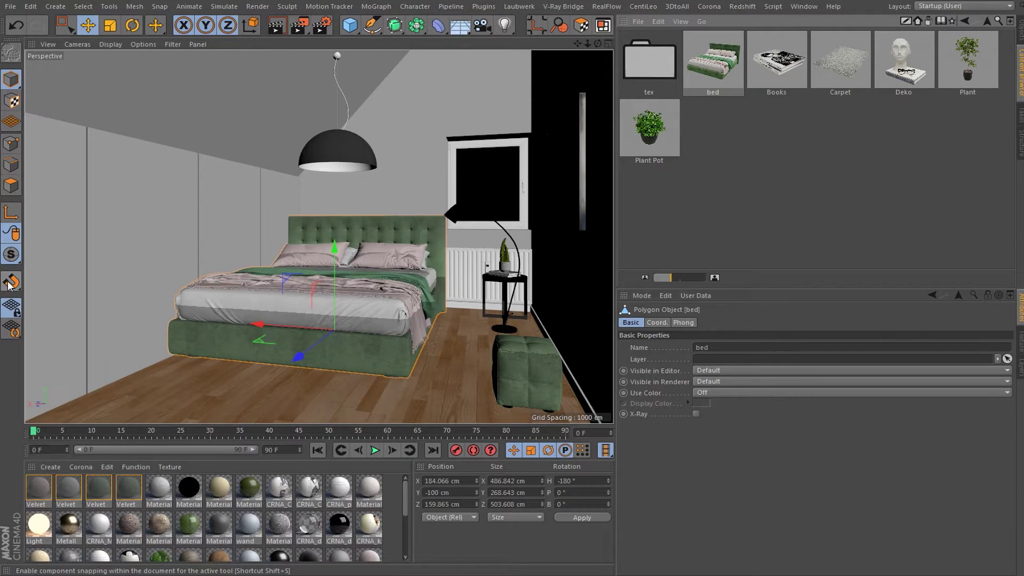
pyautogui.moveTo(8, 284); pyautogui.dragTo(107, 304)
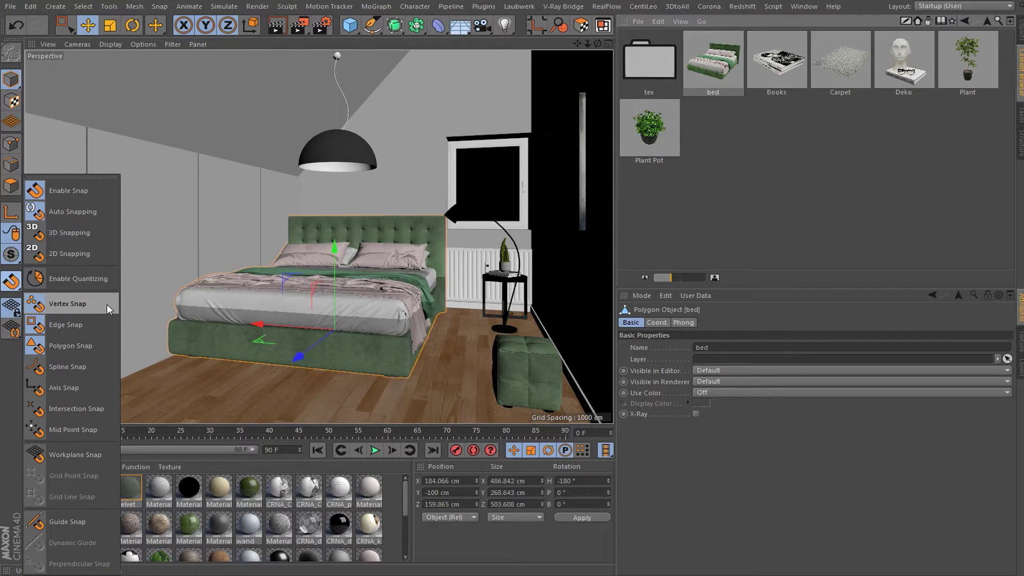
pyautogui.click(106, 304)
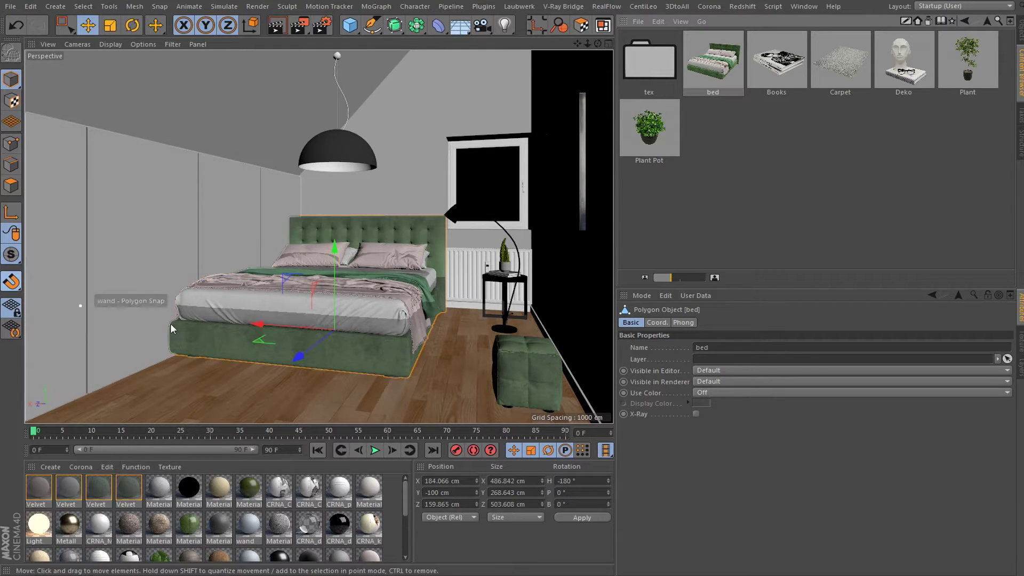
# Test-slide the bed across the floor, undo the move, and select the Carpet preset
pyautogui.moveTo(171, 323)
pyautogui.mouseDown()
pyautogui.moveTo(318, 353)
pyautogui.moveTo(363, 346)
pyautogui.mouseUp()
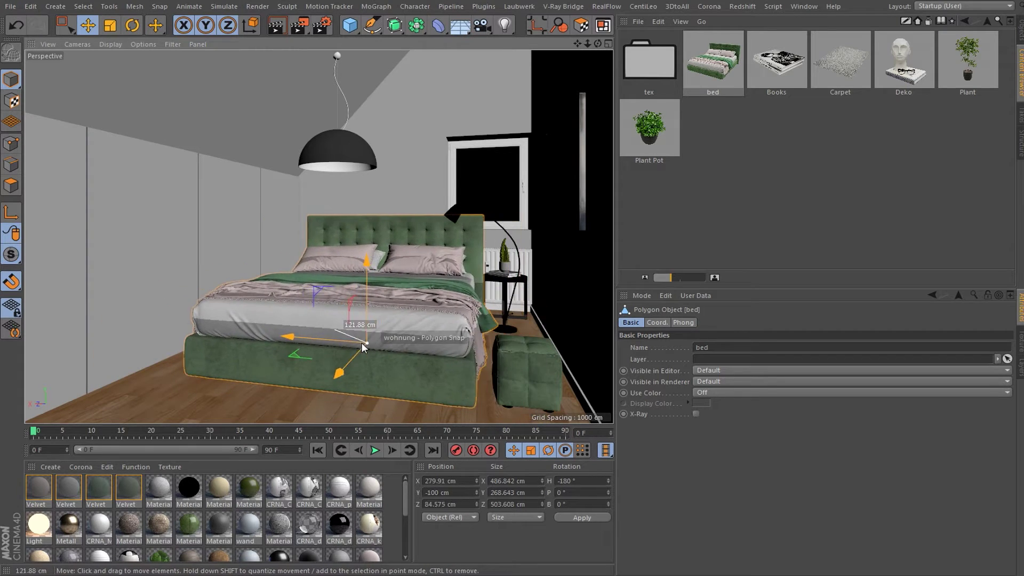
pyautogui.click(19, 22)
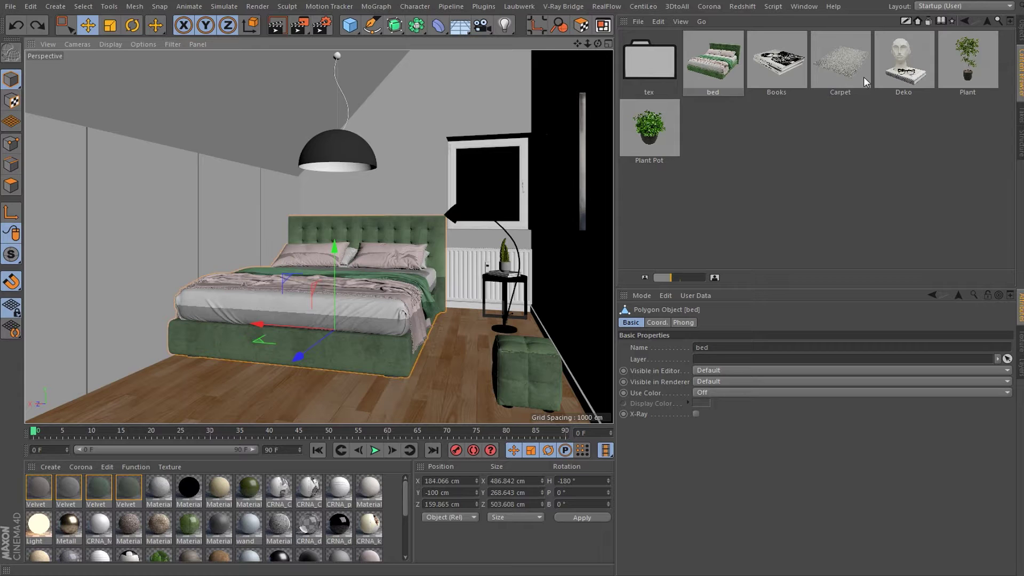
pyautogui.click(850, 61)
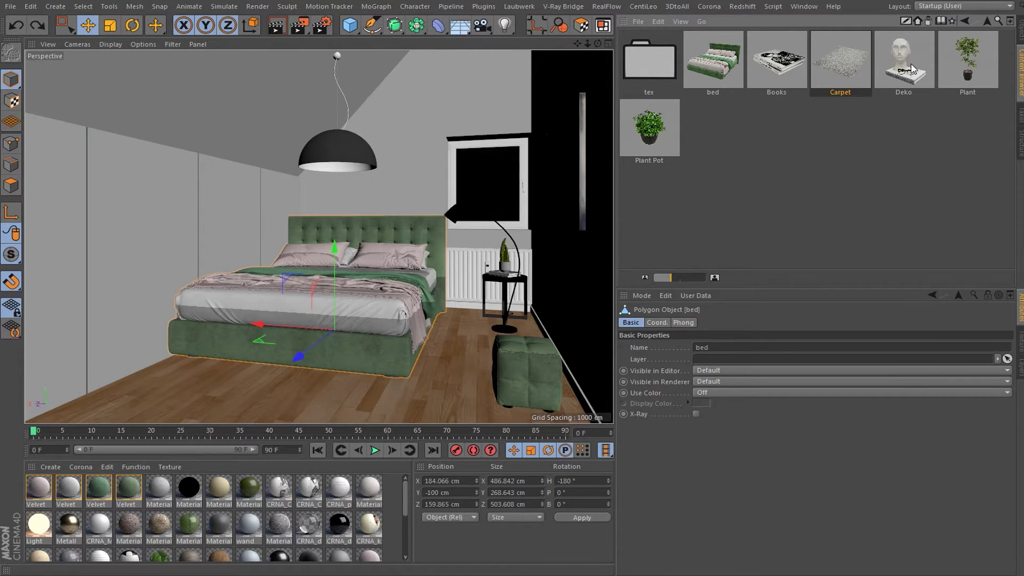
# Add the Plant Pot asset and snap it onto the seat, then onto the bed
pyautogui.click(661, 123)
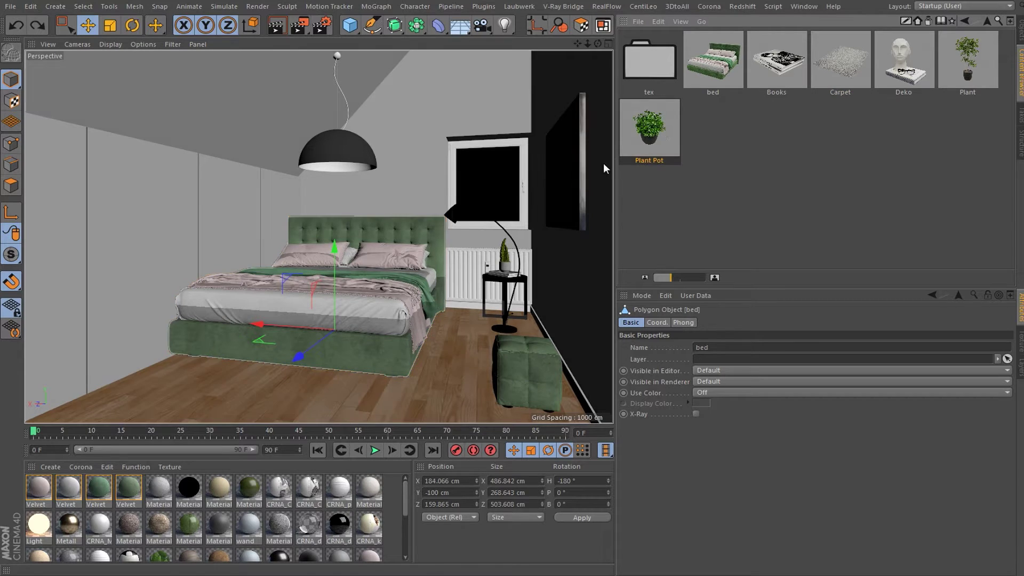
pyautogui.moveTo(462, 299); pyautogui.dragTo(450, 347)
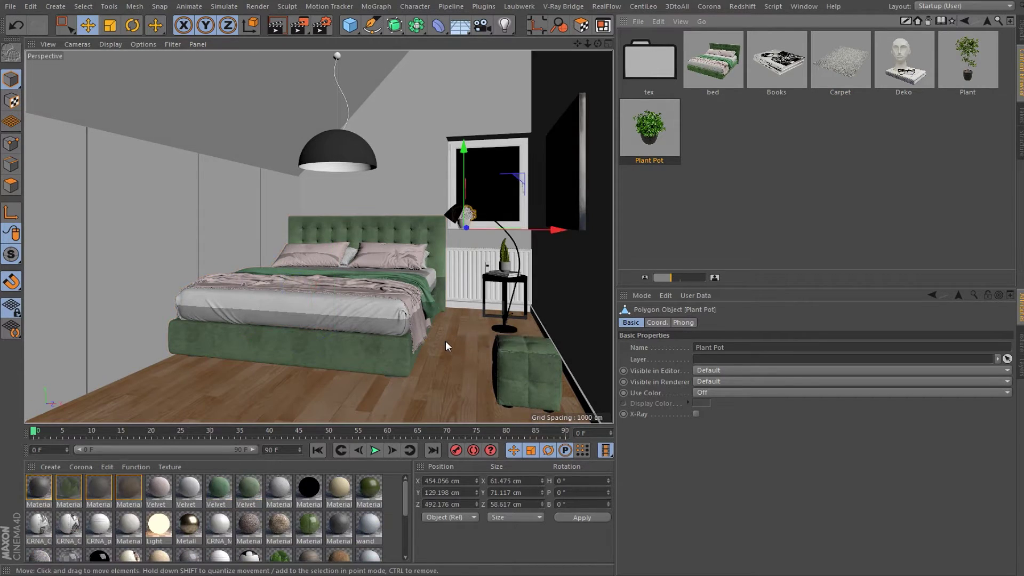
pyautogui.moveTo(454, 242); pyautogui.dragTo(523, 341)
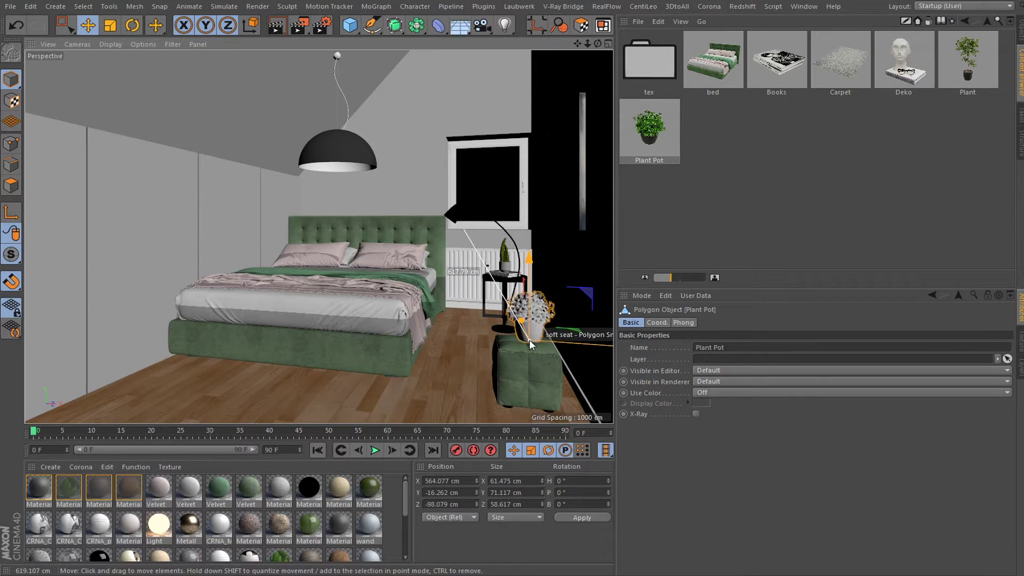
pyautogui.moveTo(523, 341)
pyautogui.mouseDown()
pyautogui.moveTo(343, 278)
pyautogui.moveTo(479, 250)
pyautogui.moveTo(465, 229)
pyautogui.mouseUp()
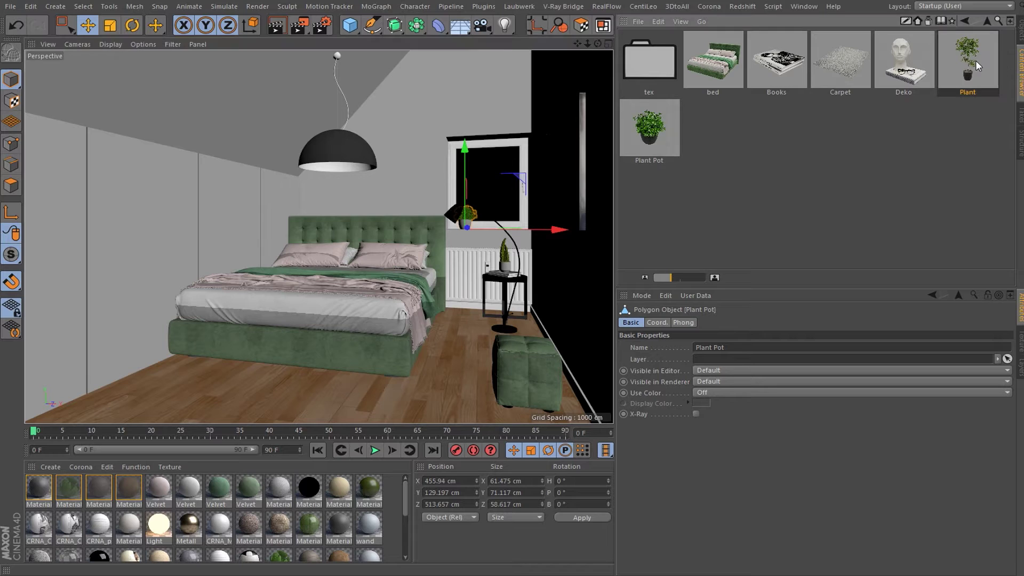
# Add the tall potted Plant, move it beside the bed, then undo its last move
pyautogui.moveTo(399, 414); pyautogui.dragTo(409, 393)
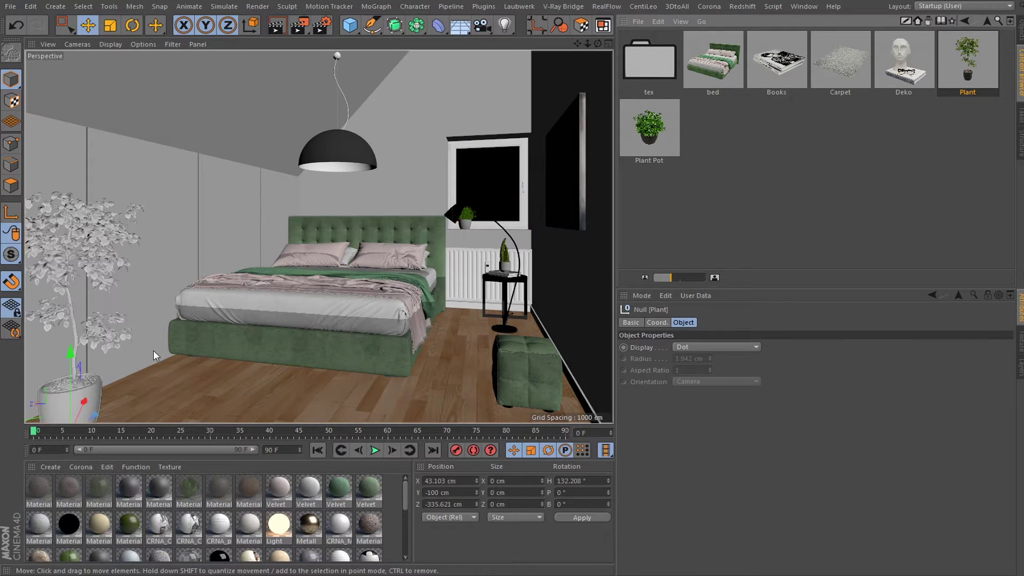
pyautogui.moveTo(162, 383)
pyautogui.mouseDown()
pyautogui.moveTo(465, 345)
pyautogui.moveTo(349, 404)
pyautogui.mouseUp()
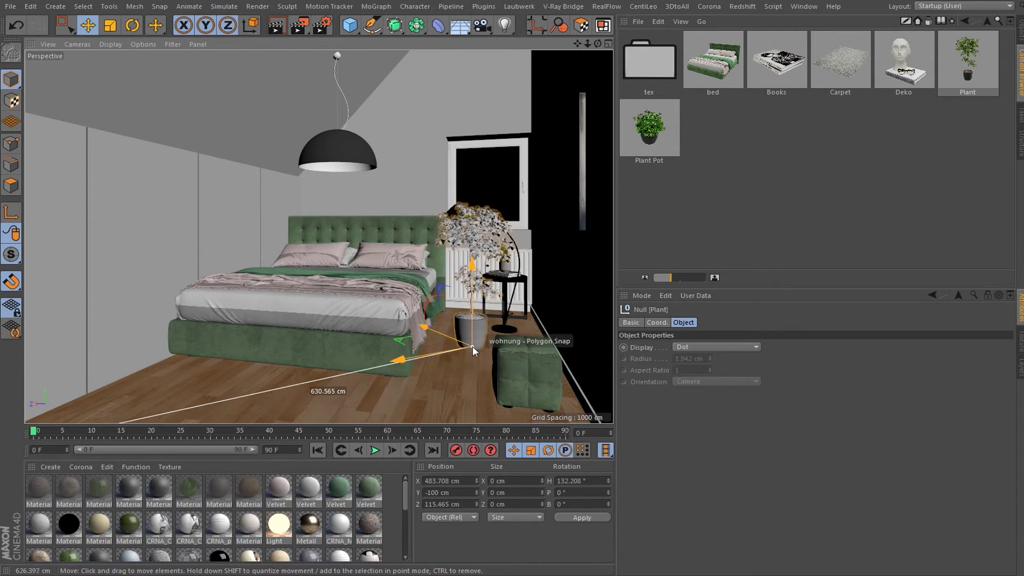
pyautogui.moveTo(348, 399); pyautogui.dragTo(440, 383)
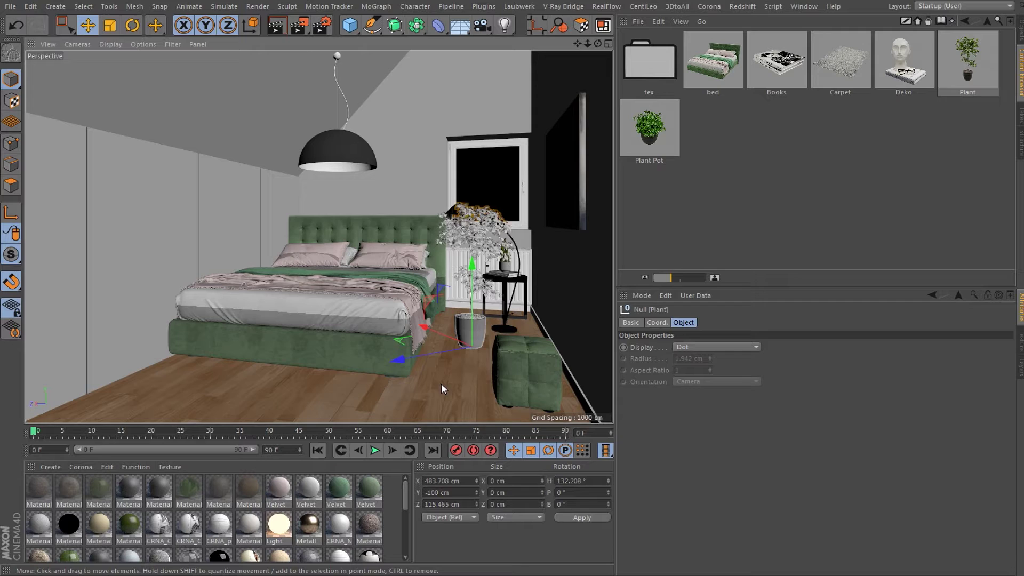
pyautogui.click(17, 25)
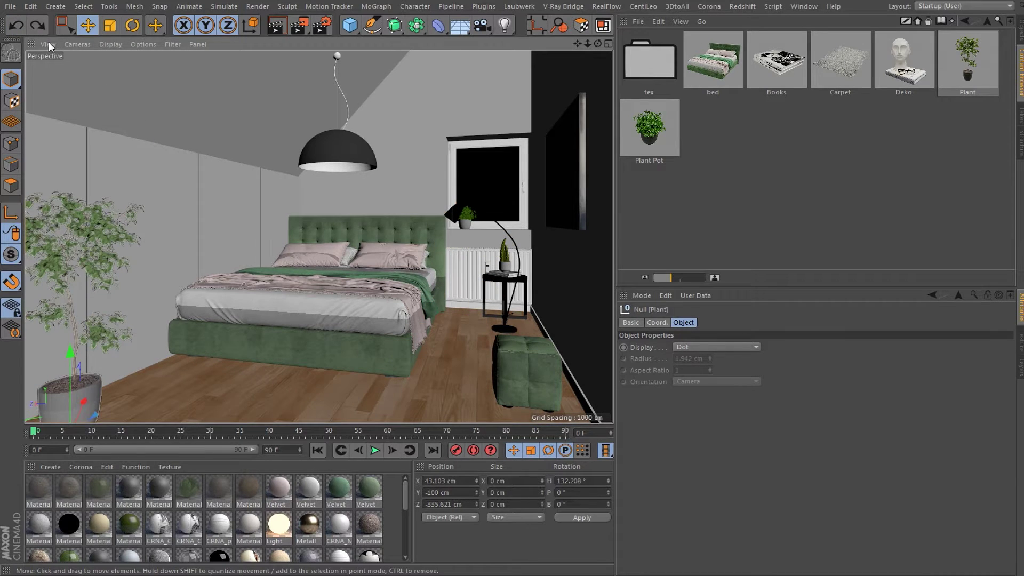
# Start a new scene with the bed and a Plane scaled up into a large floor
pyautogui.click(10, 6)
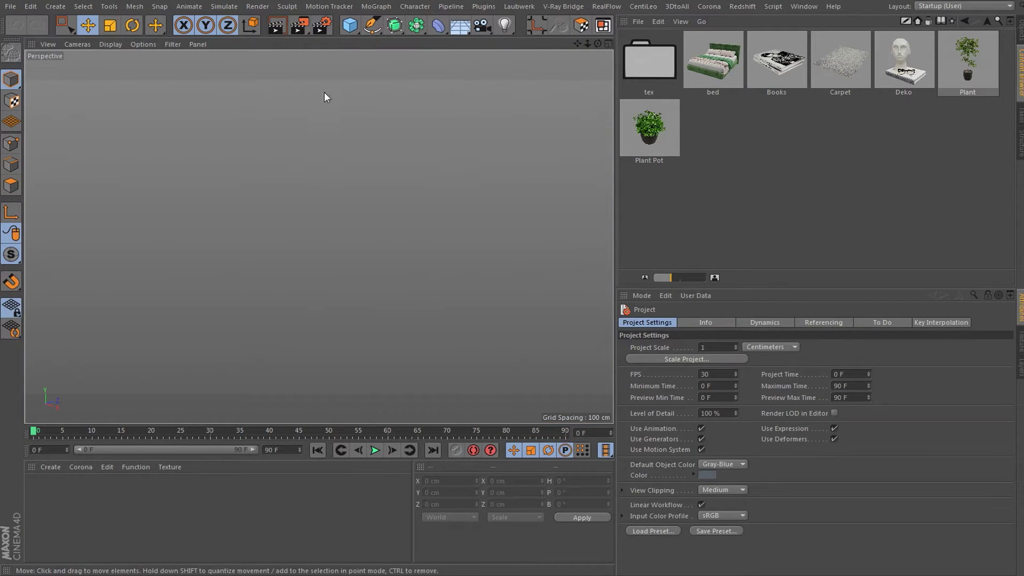
pyautogui.click(354, 30)
pyautogui.click(451, 61)
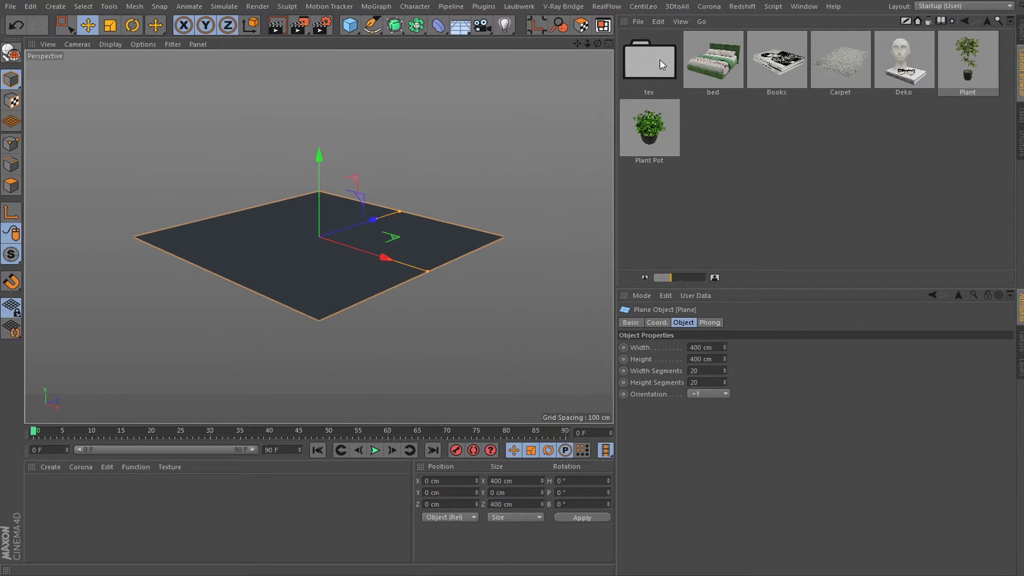
pyautogui.moveTo(712, 63); pyautogui.dragTo(540, 121)
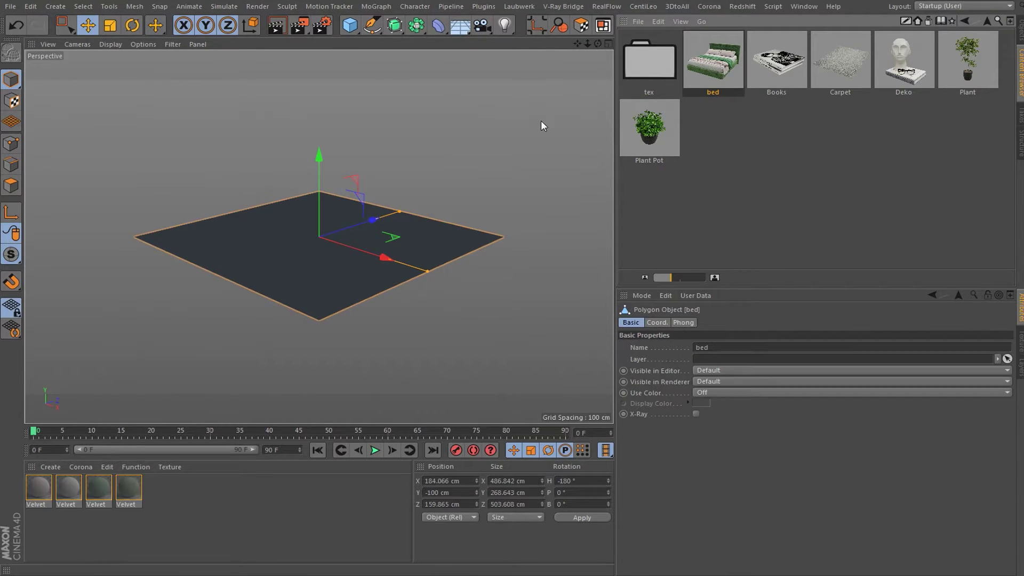
pyautogui.scroll(-3, 218, 229)
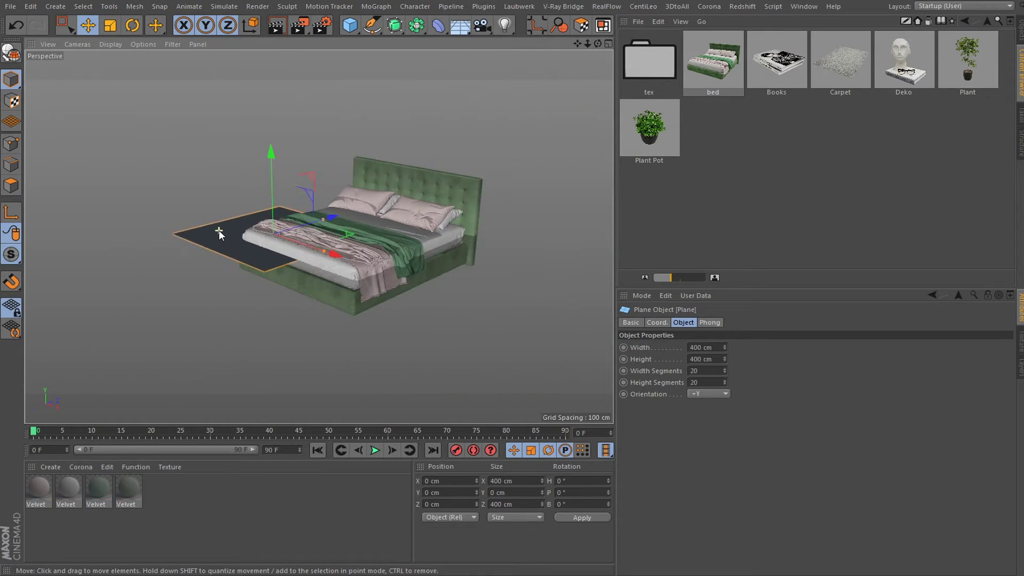
pyautogui.scroll(-3, 218, 224)
pyautogui.click(111, 25)
pyautogui.moveTo(97, 70); pyautogui.dragTo(108, 74)
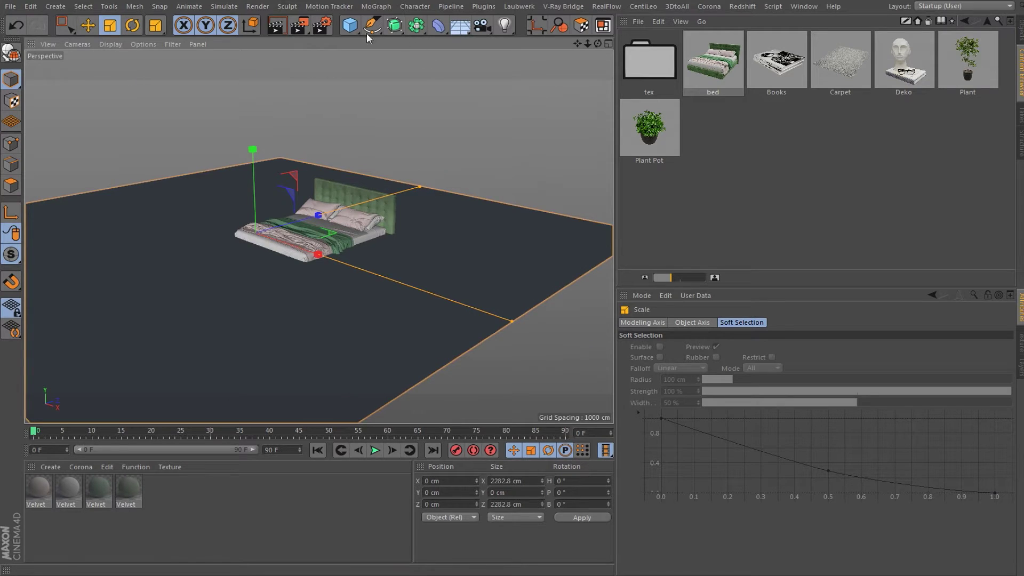
# Add a Cube and move it to the left of the bed
pyautogui.click(350, 25)
pyautogui.click(88, 26)
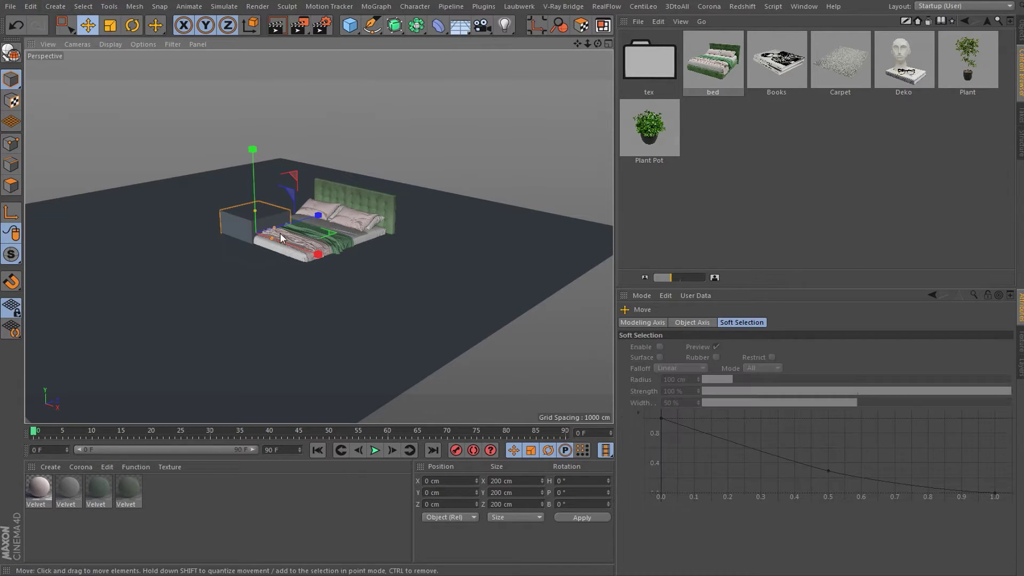
pyautogui.moveTo(308, 252); pyautogui.dragTo(187, 195)
pyautogui.scroll(3, 187, 195)
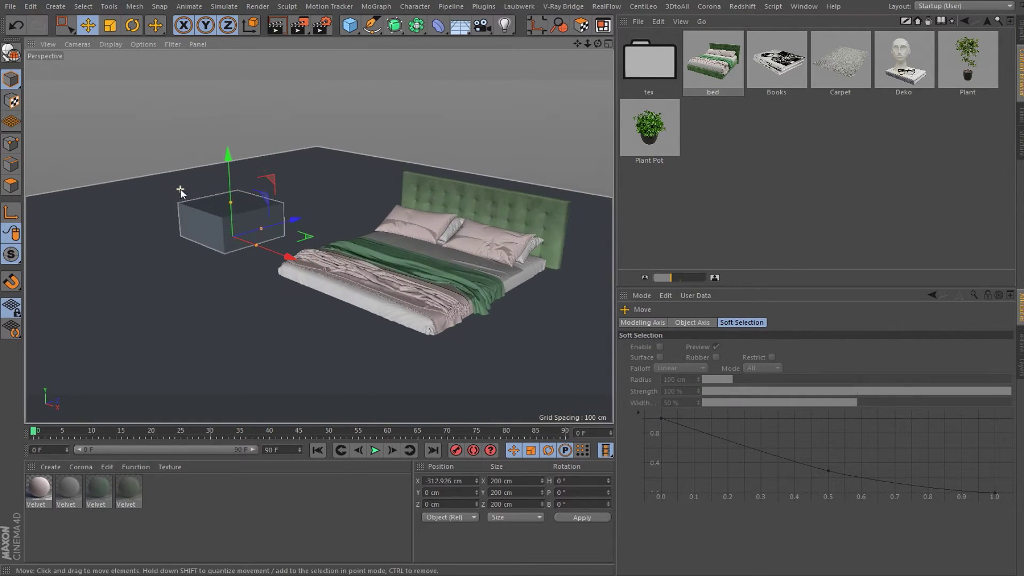
pyautogui.click(1019, 33)
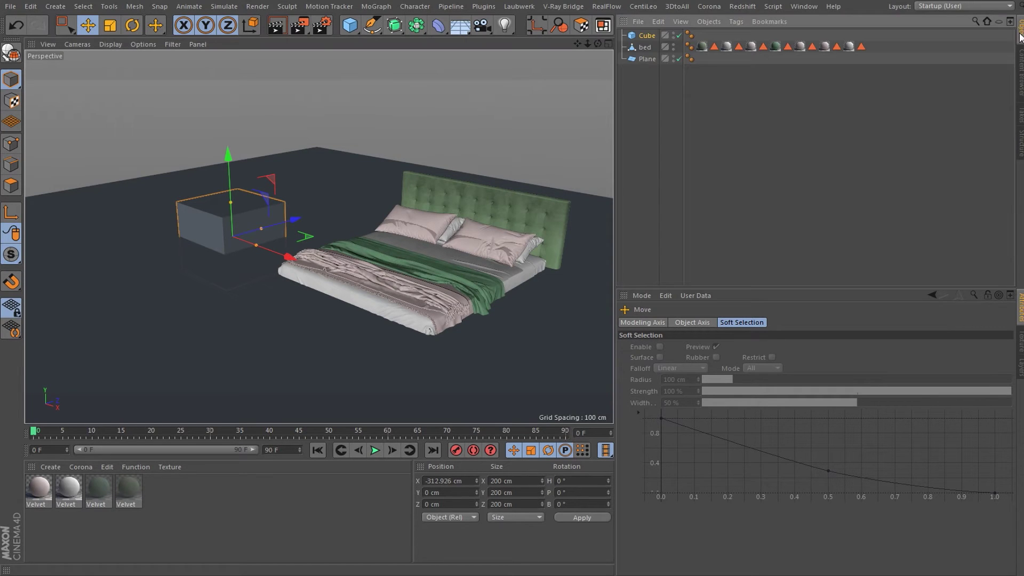
pyautogui.click(654, 37)
pyautogui.keyDown('alt'); pyautogui.moveTo(323, 215); pyautogui.dragTo(369, 209); pyautogui.keyUp('alt')
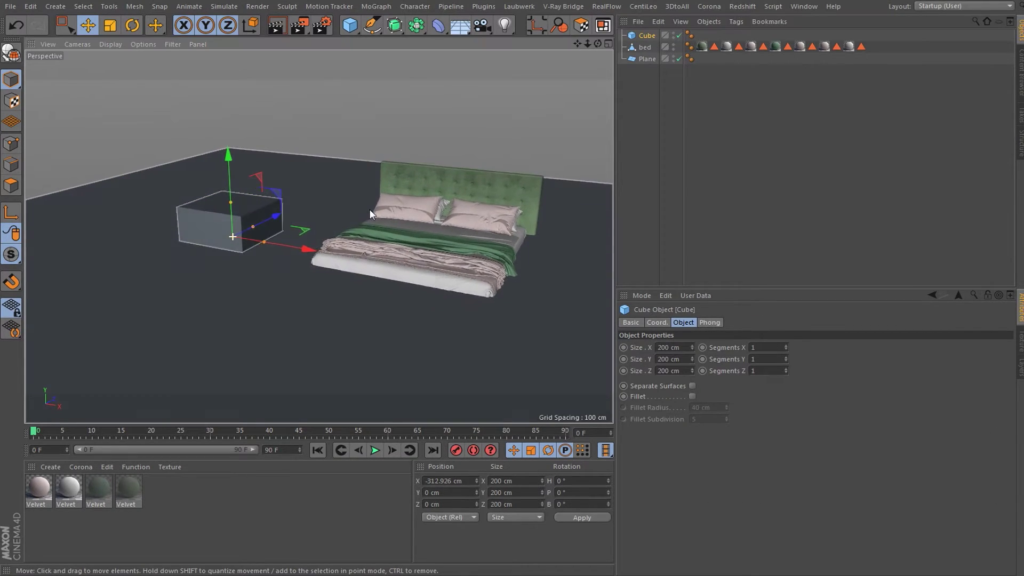
# Enable Polygon Snap, test and undo a cube snap, and move the bed farther from the box
pyautogui.click(5, 283)
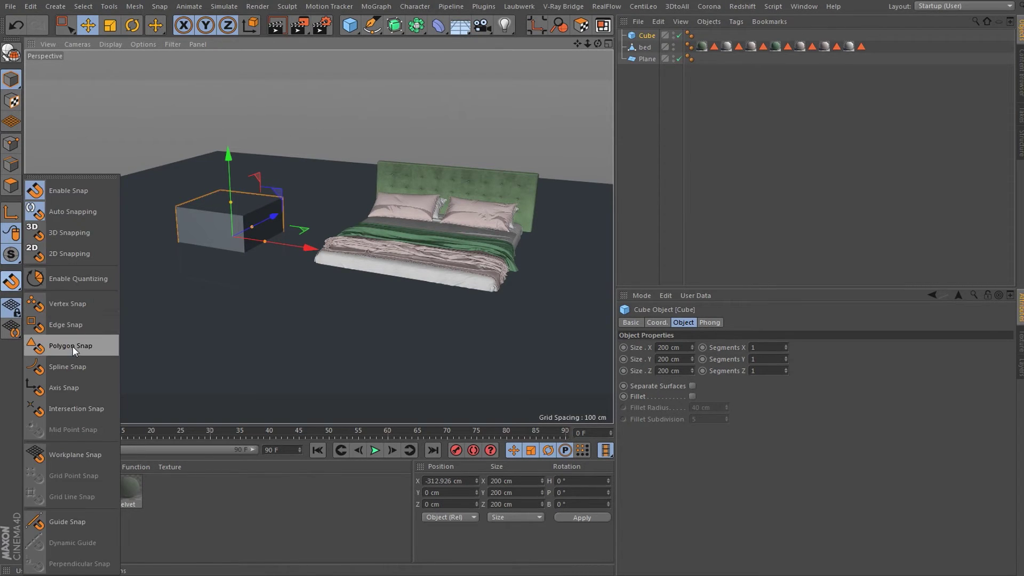
pyautogui.click(72, 345)
pyautogui.moveTo(213, 223); pyautogui.dragTo(429, 294)
pyautogui.hotkey('ctrl', 'z')
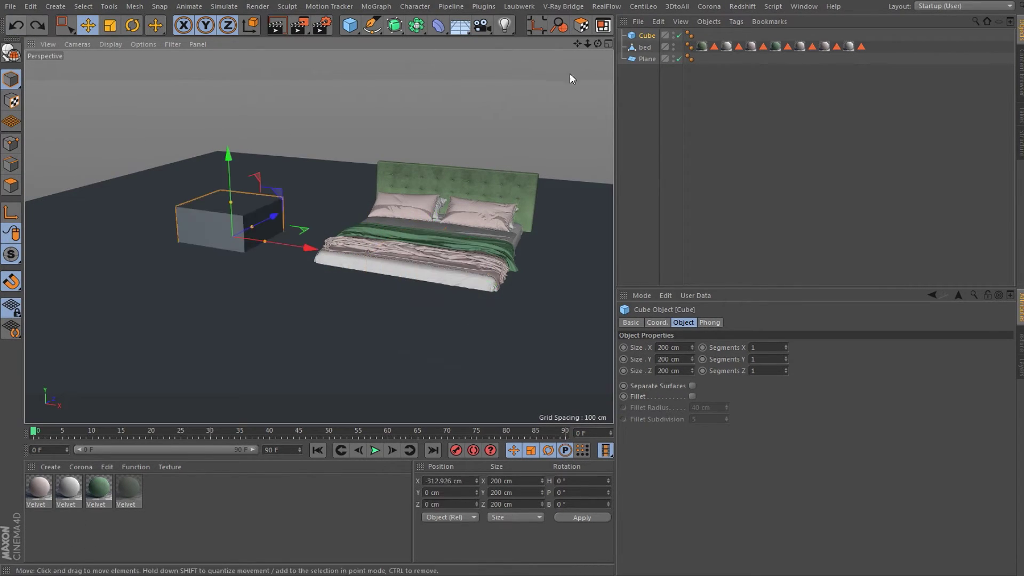
pyautogui.click(469, 256)
pyautogui.moveTo(467, 261)
pyautogui.mouseDown()
pyautogui.moveTo(510, 233)
pyautogui.moveTo(414, 196)
pyautogui.moveTo(429, 218)
pyautogui.moveTo(327, 199)
pyautogui.mouseUp()
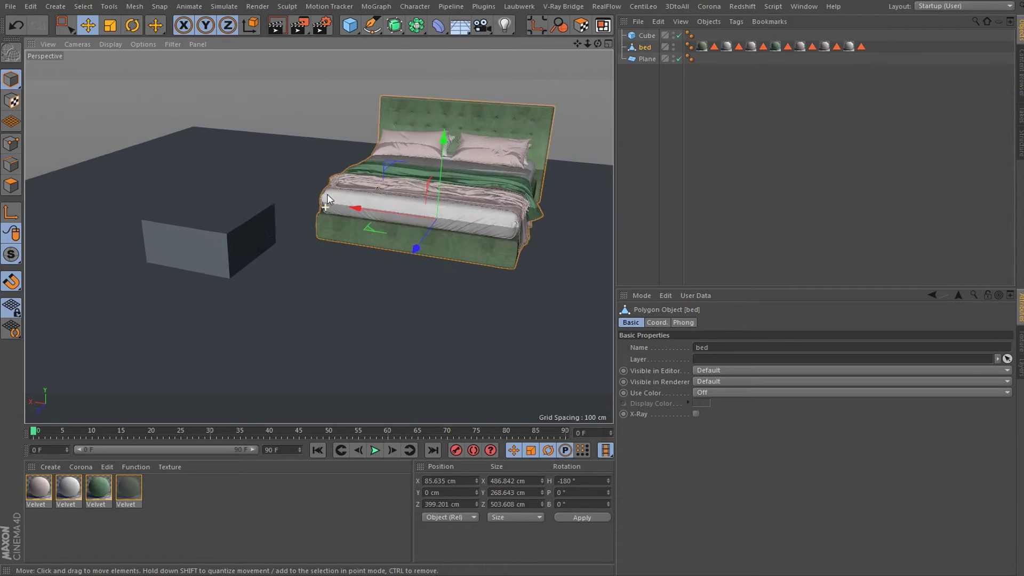
pyautogui.hotkey('shift', 'F8')
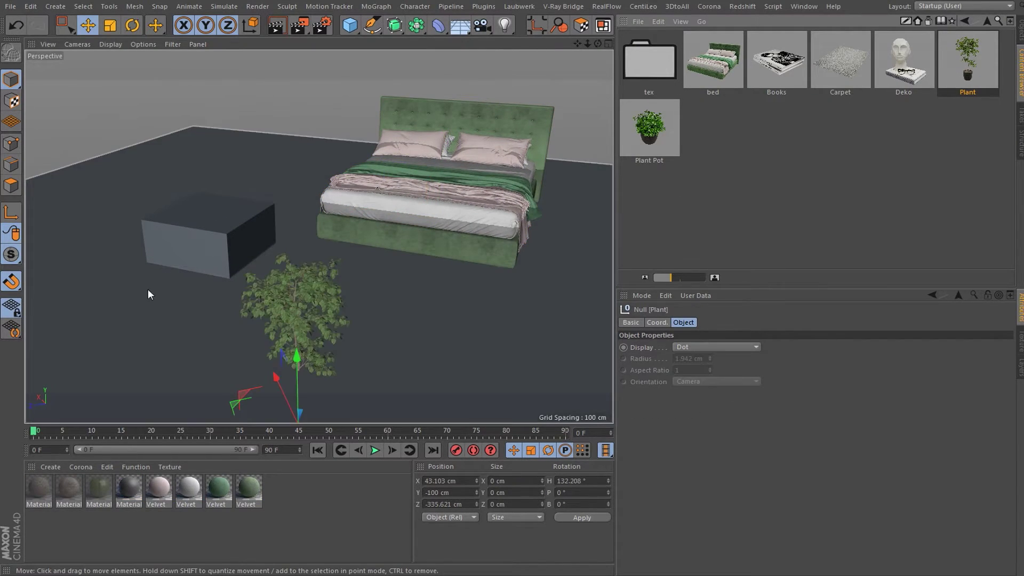
# Move the Plant behind the box near the bed and snap the Books onto the box top
pyautogui.moveTo(97, 298)
pyautogui.mouseDown()
pyautogui.moveTo(95, 261)
pyautogui.moveTo(223, 216)
pyautogui.moveTo(212, 205)
pyautogui.moveTo(565, 232)
pyautogui.moveTo(581, 216)
pyautogui.moveTo(297, 174)
pyautogui.moveTo(338, 182)
pyautogui.moveTo(310, 194)
pyautogui.moveTo(360, 197)
pyautogui.moveTo(342, 198)
pyautogui.mouseUp()
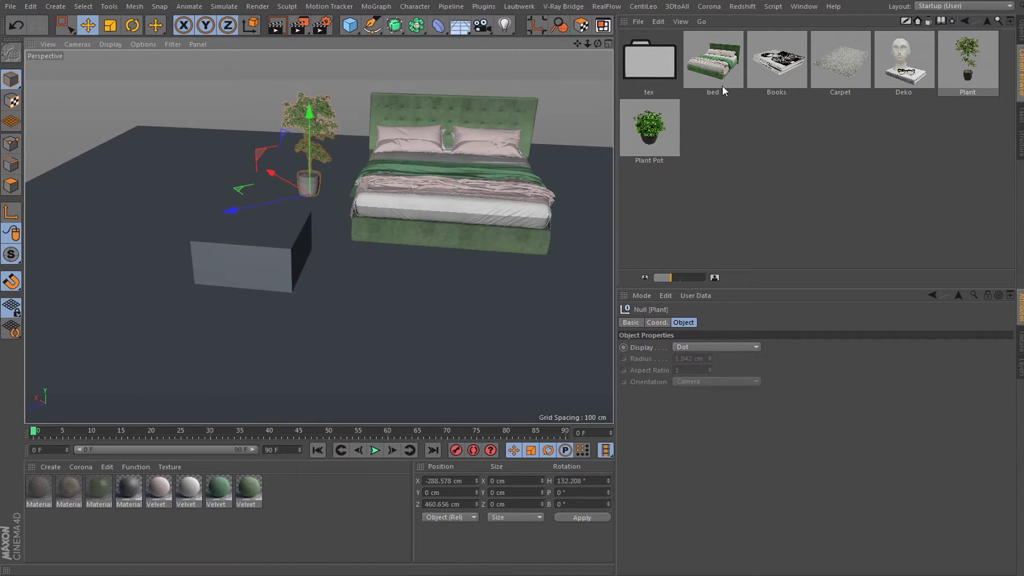
pyautogui.moveTo(769, 66); pyautogui.dragTo(356, 358)
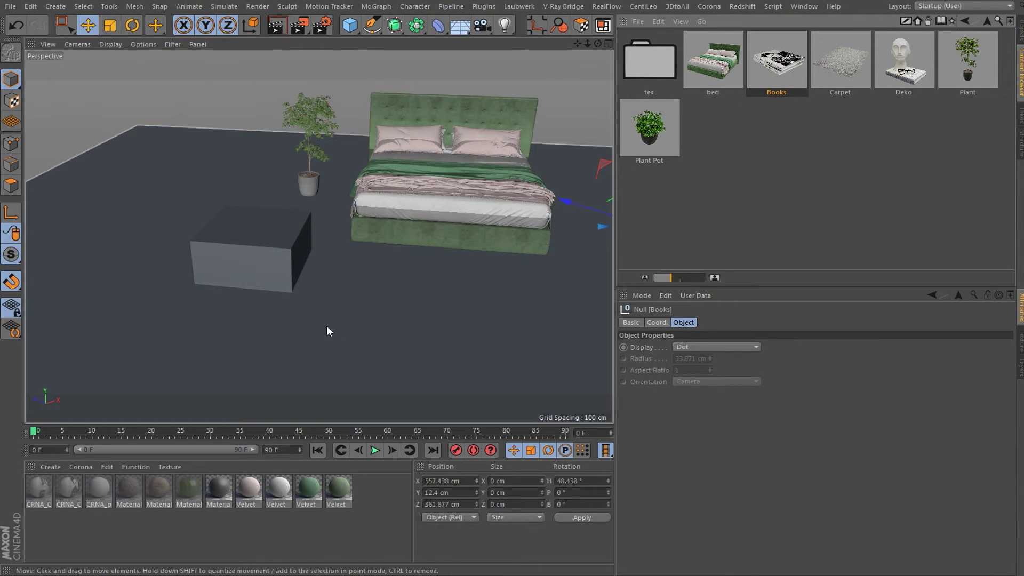
pyautogui.moveTo(275, 229)
pyautogui.mouseDown()
pyautogui.moveTo(256, 233)
pyautogui.moveTo(343, 209)
pyautogui.moveTo(261, 239)
pyautogui.moveTo(409, 293)
pyautogui.moveTo(399, 308)
pyautogui.moveTo(453, 262)
pyautogui.moveTo(398, 301)
pyautogui.moveTo(239, 214)
pyautogui.moveTo(235, 226)
pyautogui.mouseUp()
# Add the Deko bust from the library and snap it onto the box top at Y 100 cm
pyautogui.scroll(-3, 363, 219)
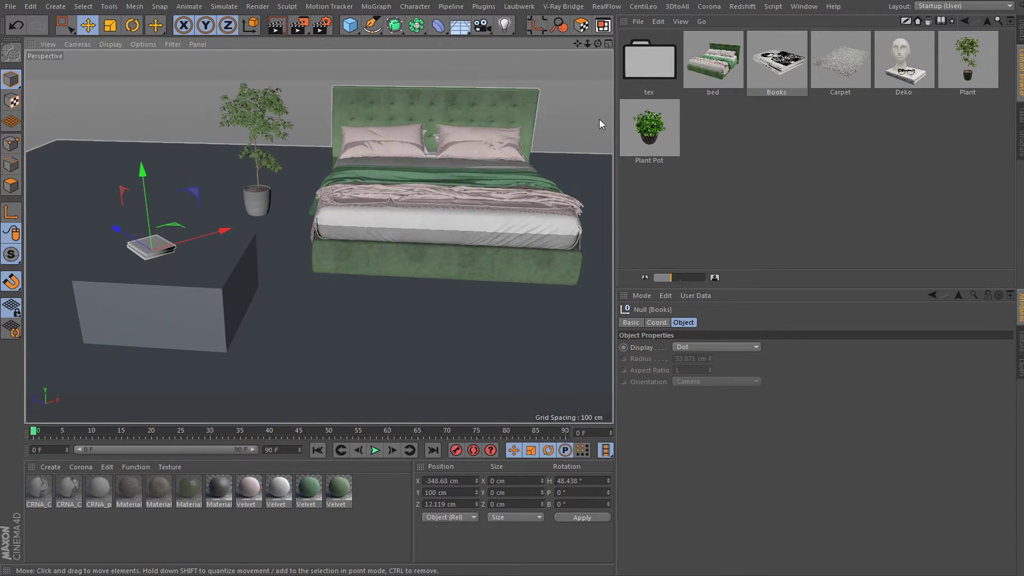
pyautogui.click(896, 80)
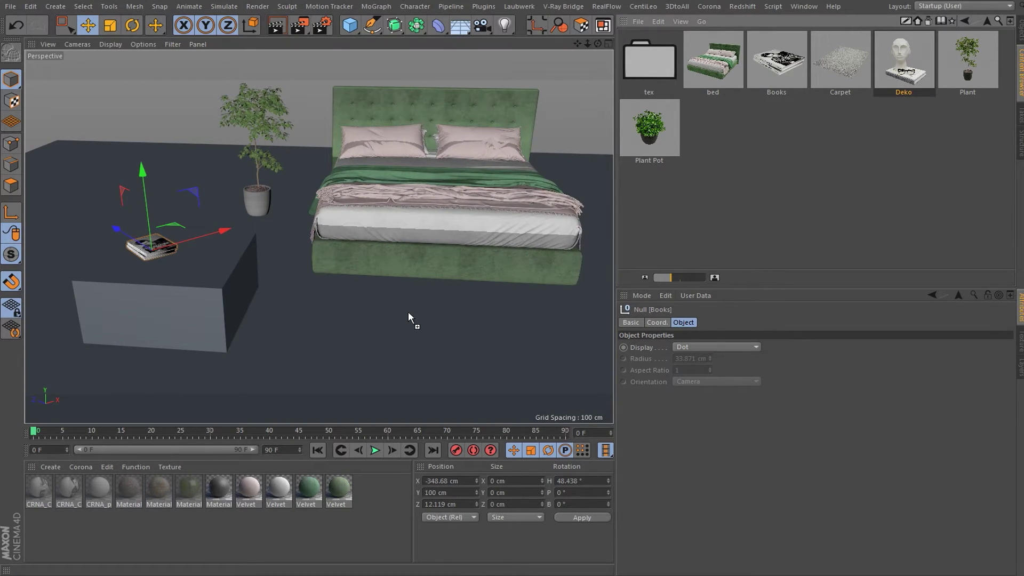
pyautogui.moveTo(408, 311); pyautogui.dragTo(401, 324)
pyautogui.moveTo(173, 266)
pyautogui.mouseDown()
pyautogui.moveTo(207, 254)
pyautogui.moveTo(223, 273)
pyautogui.moveTo(120, 286)
pyautogui.moveTo(87, 258)
pyautogui.moveTo(158, 286)
pyautogui.moveTo(299, 256)
pyautogui.mouseUp()
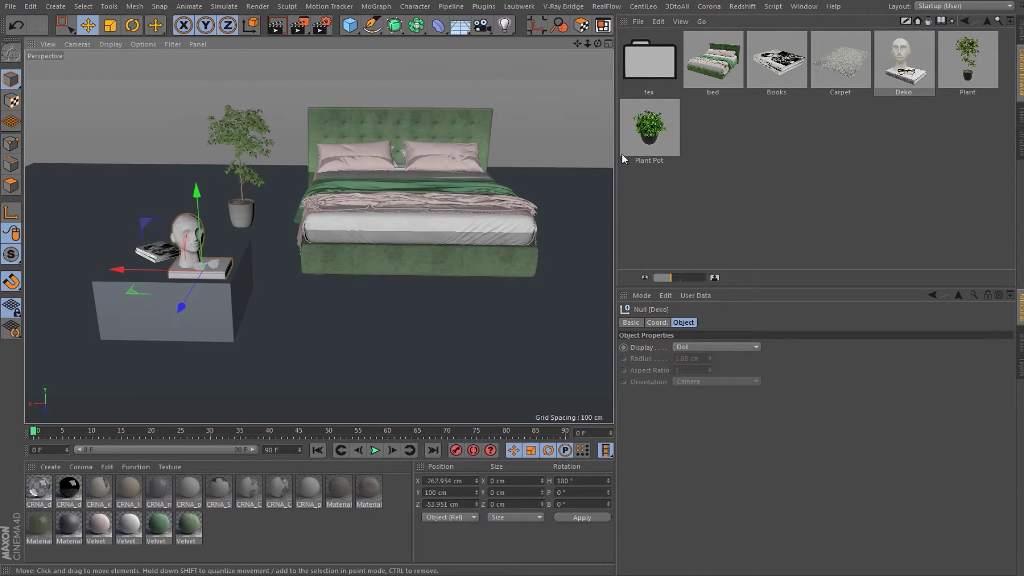
# Add a Plant Pot to the scene, try moving it toward the bed, and undo
pyautogui.click(668, 127)
pyautogui.moveTo(634, 141); pyautogui.dragTo(565, 160)
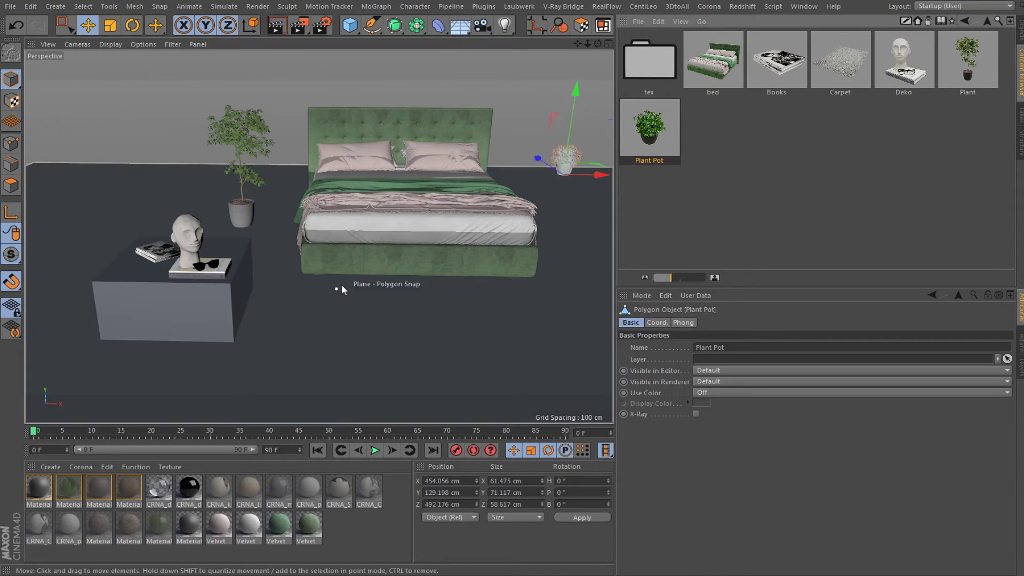
pyautogui.moveTo(341, 284)
pyautogui.keyDown('alt'); pyautogui.mouseDown()
pyautogui.moveTo(283, 303)
pyautogui.moveTo(198, 188)
pyautogui.moveTo(188, 202)
pyautogui.moveTo(238, 213)
pyautogui.moveTo(202, 181)
pyautogui.mouseUp(); pyautogui.keyUp('alt')
pyautogui.moveTo(196, 176); pyautogui.dragTo(336, 239)
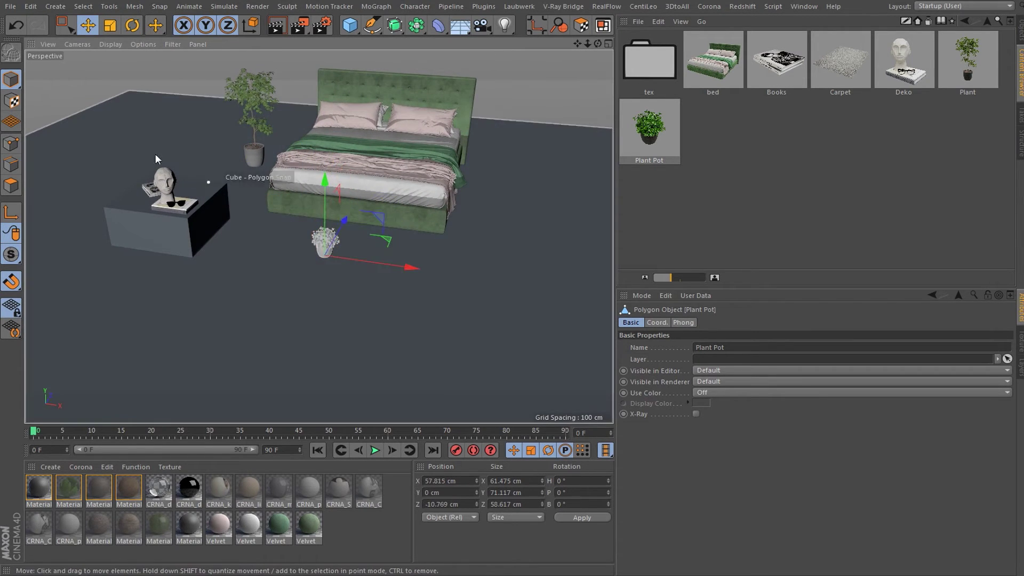
pyautogui.click(17, 25)
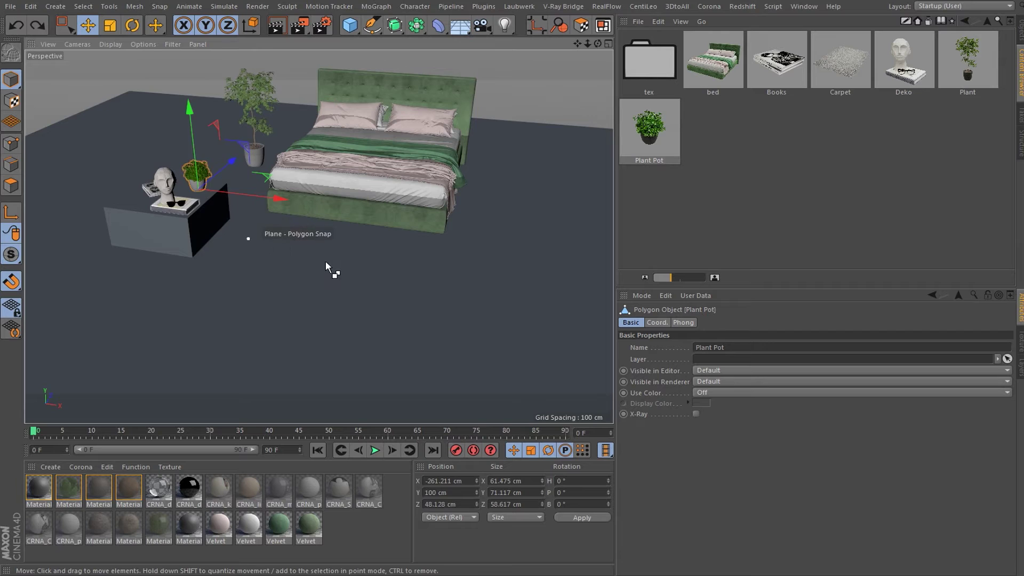
# Place Plant Pot copies by the bed and nightstand, and drop the Carpet on the floor
pyautogui.keyDown('ctrl'); pyautogui.moveTo(326, 265); pyautogui.dragTo(352, 254); pyautogui.keyUp('ctrl')
pyautogui.moveTo(273, 259)
pyautogui.keyDown('ctrl'); pyautogui.mouseDown()
pyautogui.moveTo(221, 309)
pyautogui.moveTo(437, 242)
pyautogui.moveTo(445, 183)
pyautogui.moveTo(350, 156)
pyautogui.moveTo(443, 59)
pyautogui.mouseUp(); pyautogui.keyUp('ctrl')
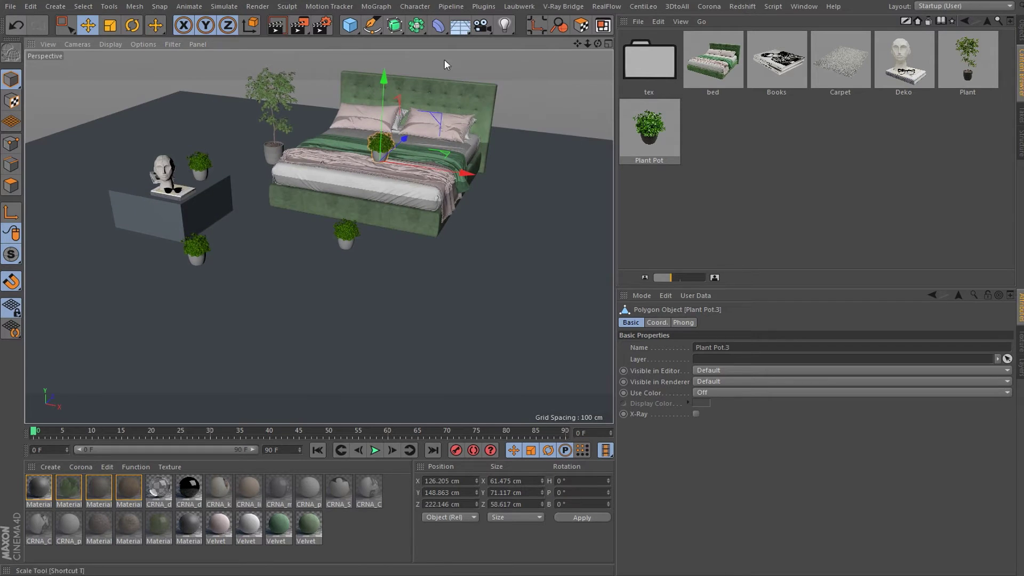
pyautogui.moveTo(833, 68)
pyautogui.mouseDown()
pyautogui.moveTo(384, 302)
pyautogui.moveTo(391, 202)
pyautogui.moveTo(503, 226)
pyautogui.moveTo(486, 245)
pyautogui.moveTo(431, 203)
pyautogui.mouseUp()
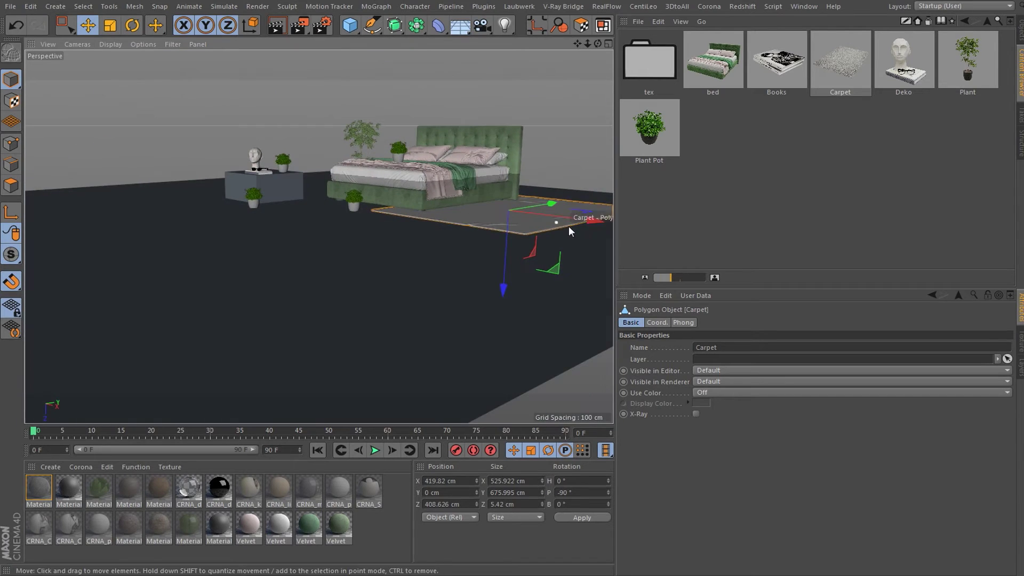
# Centre the Carpet under the bed and lay a copy, Carpet.1, beside the nightstand
pyautogui.moveTo(568, 226); pyautogui.dragTo(499, 214)
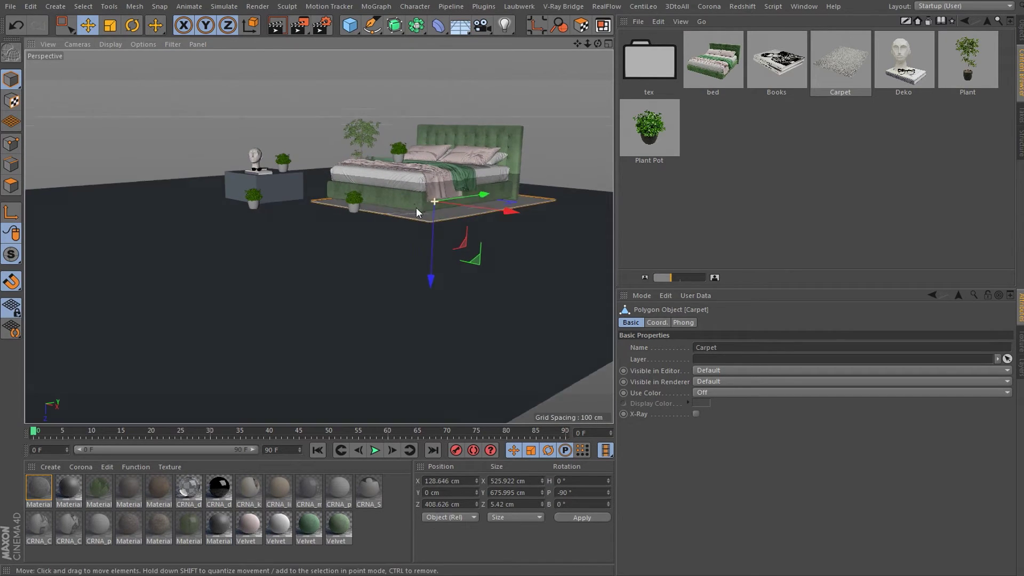
pyautogui.moveTo(416, 207)
pyautogui.keyDown('alt'); pyautogui.mouseDown()
pyautogui.moveTo(478, 238)
pyautogui.moveTo(471, 232)
pyautogui.moveTo(494, 220)
pyautogui.mouseUp(); pyautogui.keyUp('alt')
pyautogui.moveTo(289, 267)
pyautogui.keyDown('ctrl'); pyautogui.mouseDown()
pyautogui.moveTo(168, 213)
pyautogui.moveTo(165, 193)
pyautogui.moveTo(302, 222)
pyautogui.moveTo(285, 206)
pyautogui.moveTo(300, 232)
pyautogui.mouseUp(); pyautogui.keyUp('ctrl')
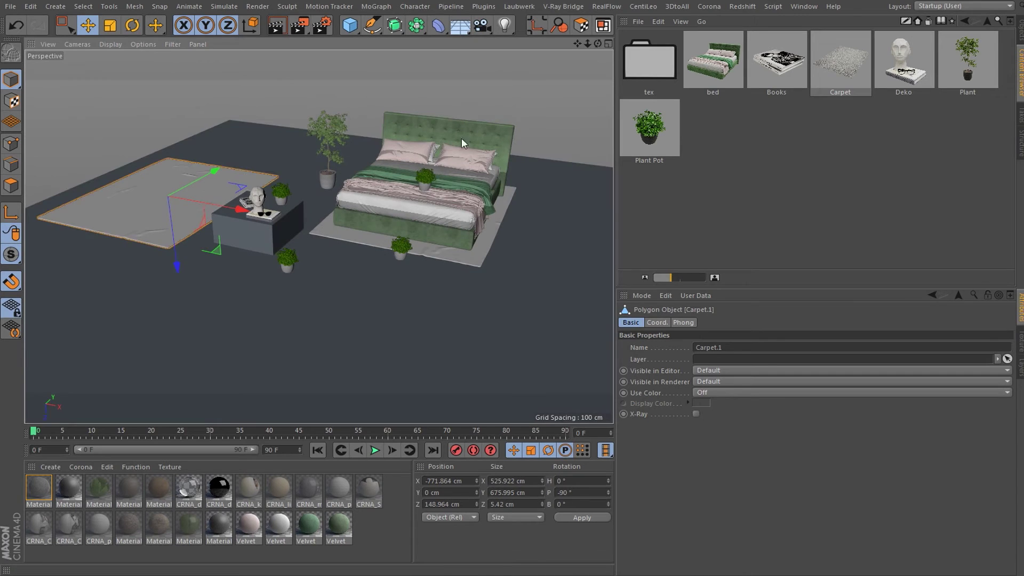
pyautogui.click(316, 154)
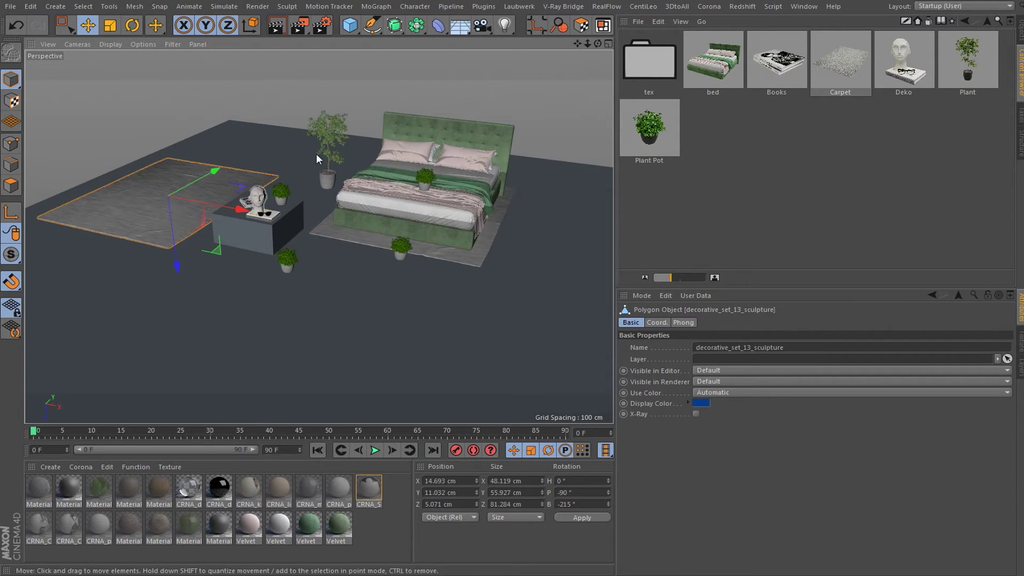
# Place copies of the tall Plant group (Plant.1–Plant.3) around the room, one on the left carpet
pyautogui.click(1021, 36)
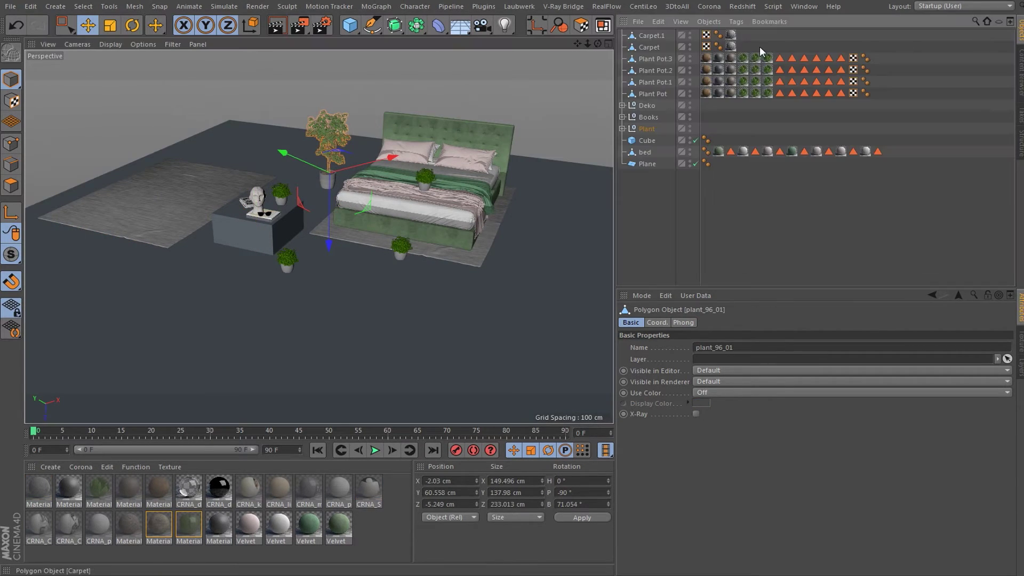
pyautogui.click(644, 142)
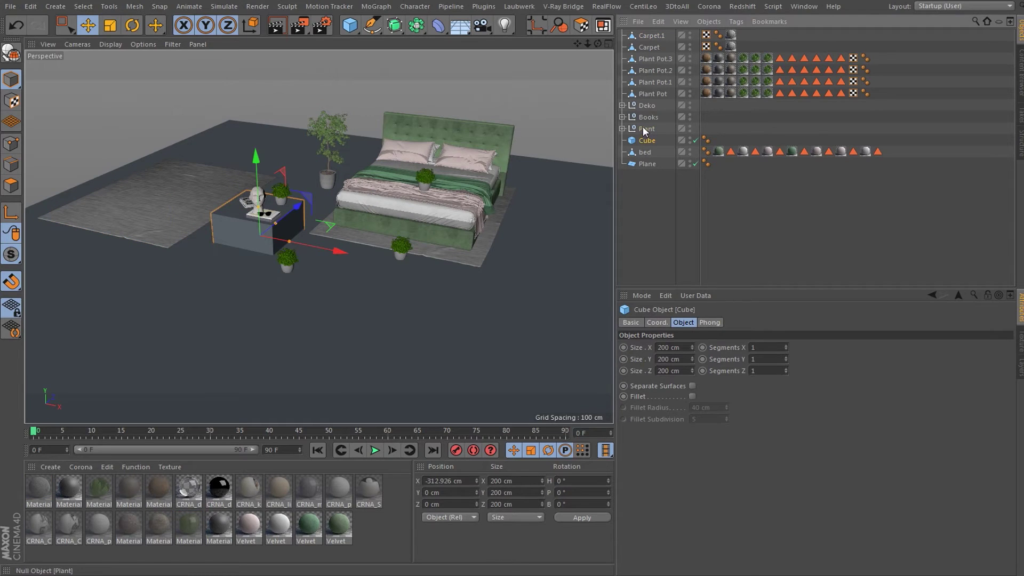
pyautogui.click(643, 129)
pyautogui.moveTo(375, 238)
pyautogui.keyDown('ctrl'); pyautogui.mouseDown()
pyautogui.moveTo(214, 273)
pyautogui.moveTo(563, 188)
pyautogui.mouseUp(); pyautogui.keyUp('ctrl')
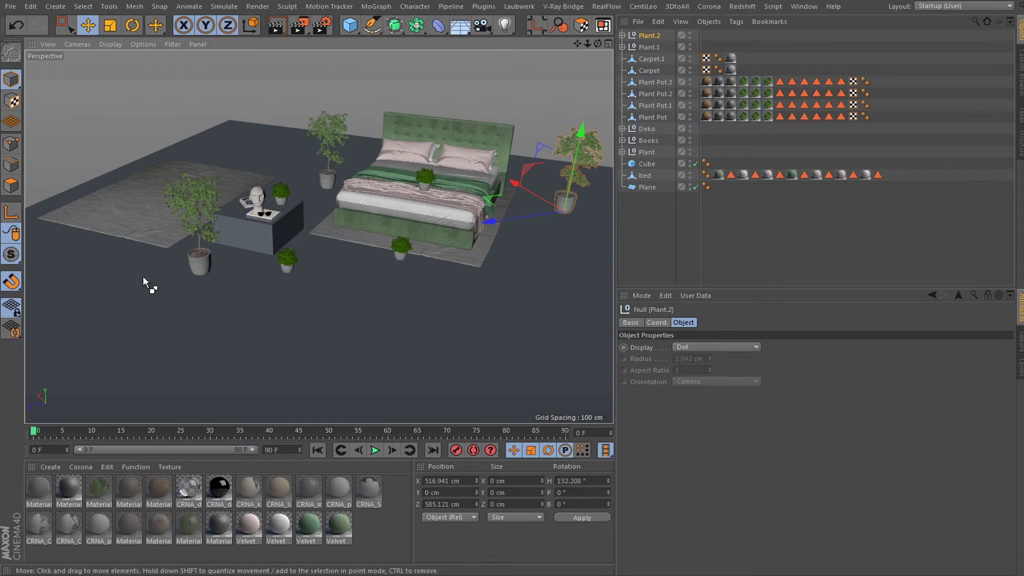
pyautogui.keyDown('ctrl'); pyautogui.moveTo(89, 252); pyautogui.dragTo(120, 218); pyautogui.keyUp('ctrl')
pyautogui.keyDown('alt'); pyautogui.moveTo(274, 204); pyautogui.dragTo(306, 175); pyautogui.keyUp('alt')
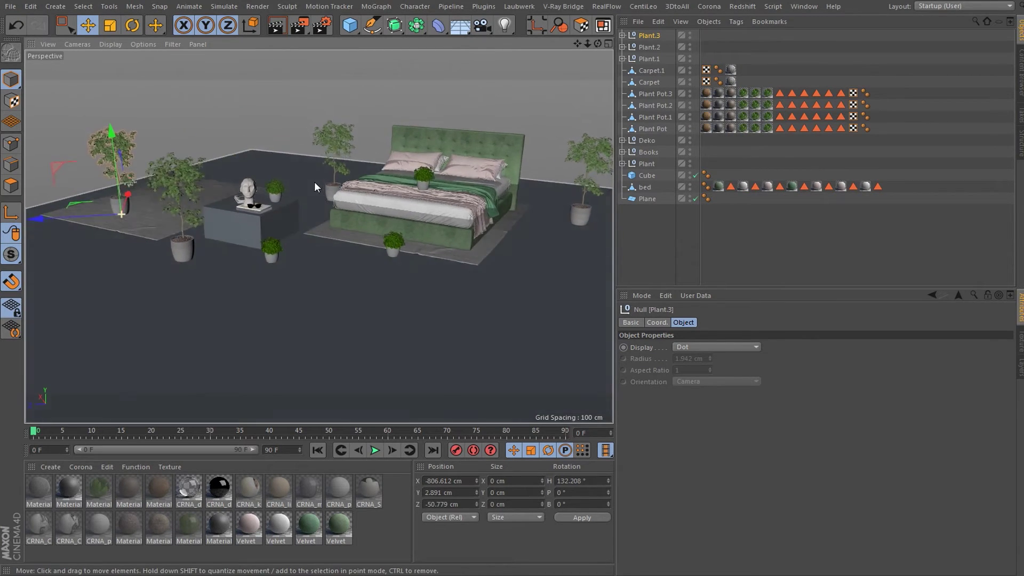
pyautogui.scroll(3, 309, 203)
pyautogui.keyDown('alt'); pyautogui.moveTo(309, 209); pyautogui.dragTo(326, 204); pyautogui.keyUp('alt')
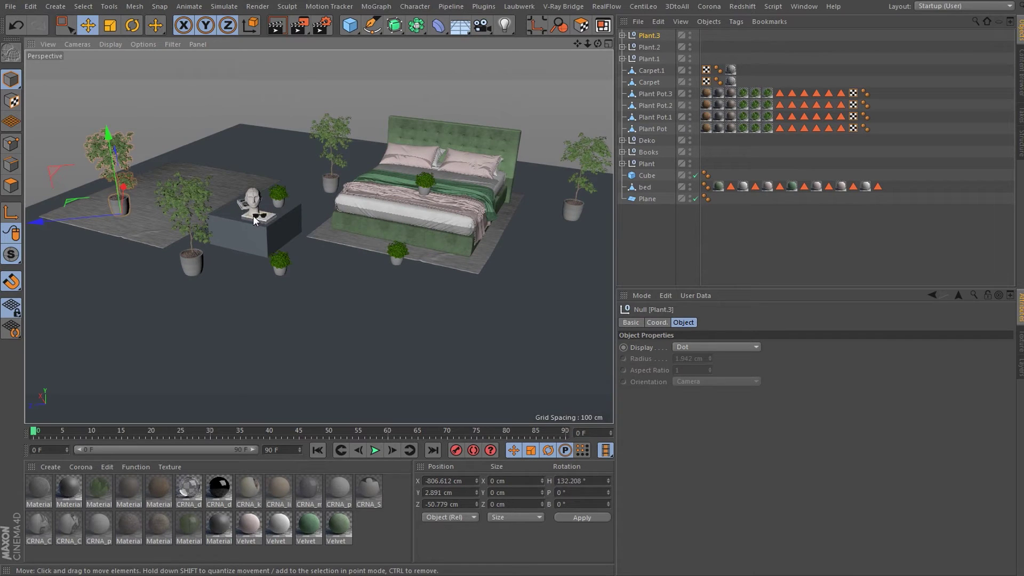
pyautogui.click(1019, 72)
# Move the green Velvet material to the first Material Manager slot and inspect its Diffuse Layer shader
pyautogui.click(337, 535)
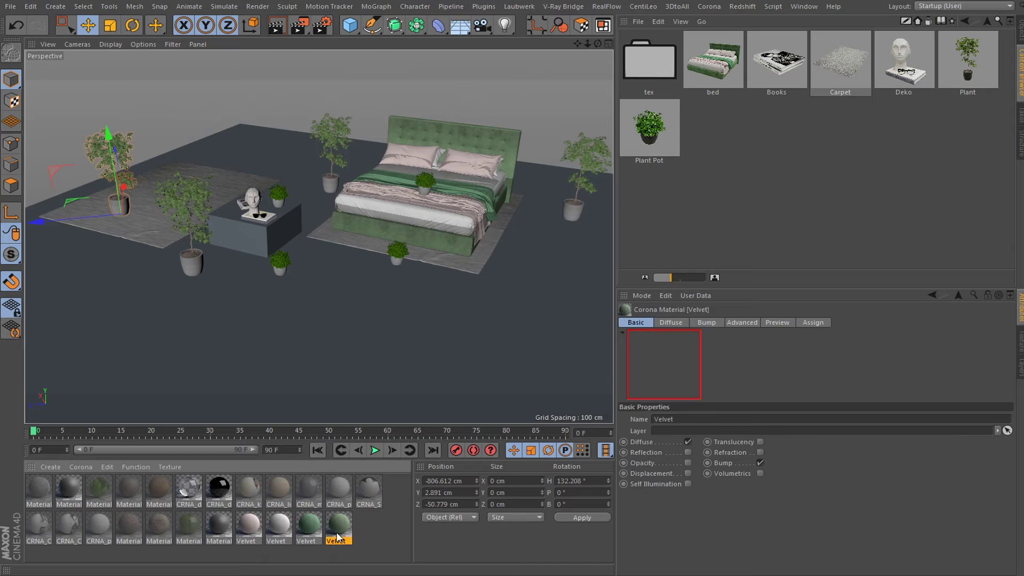
pyautogui.moveTo(337, 535); pyautogui.dragTo(42, 484)
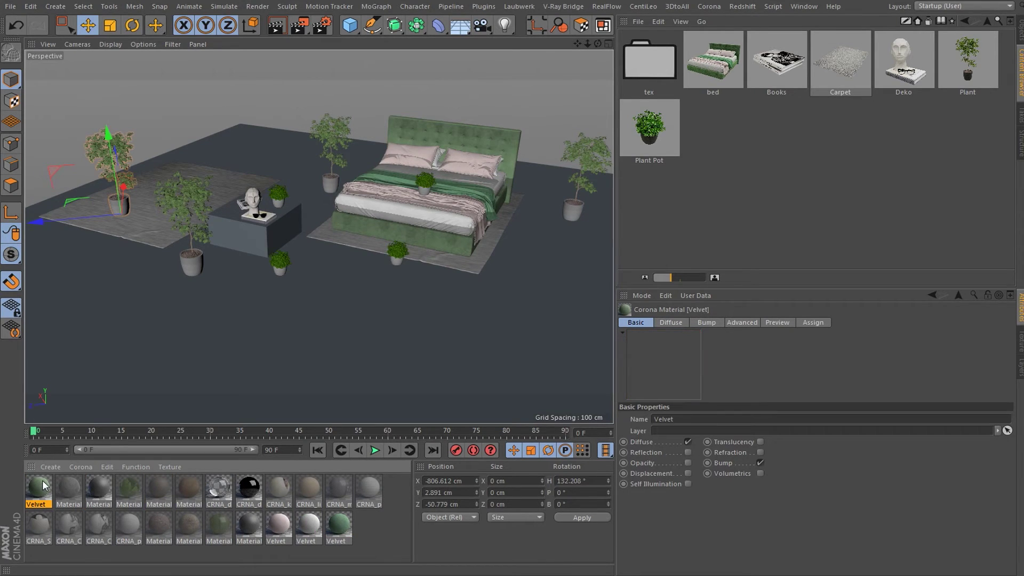
pyautogui.doubleClick(43, 484)
pyautogui.click(334, 207)
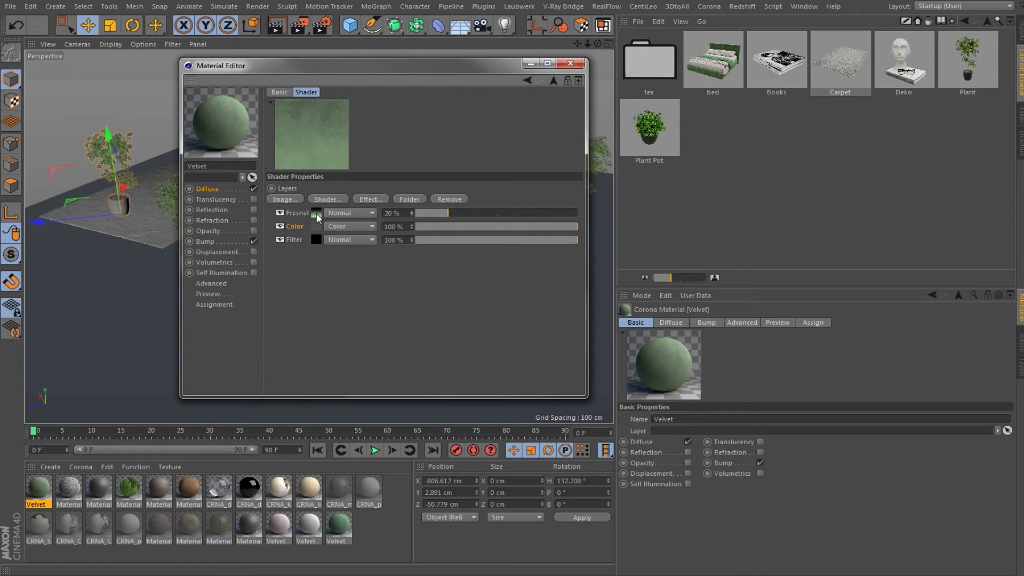
pyautogui.moveTo(344, 66); pyautogui.dragTo(590, 111)
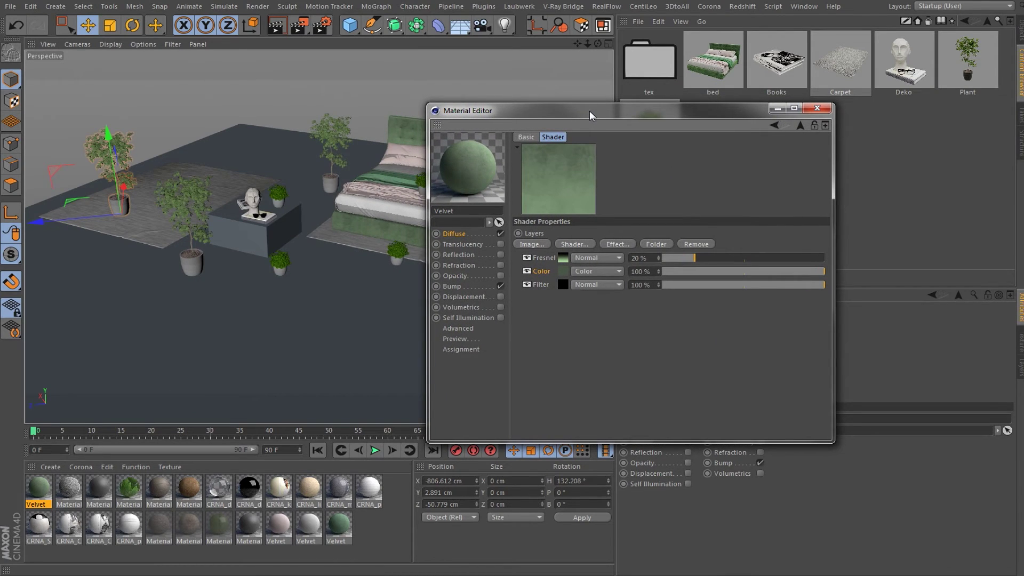
pyautogui.click(818, 109)
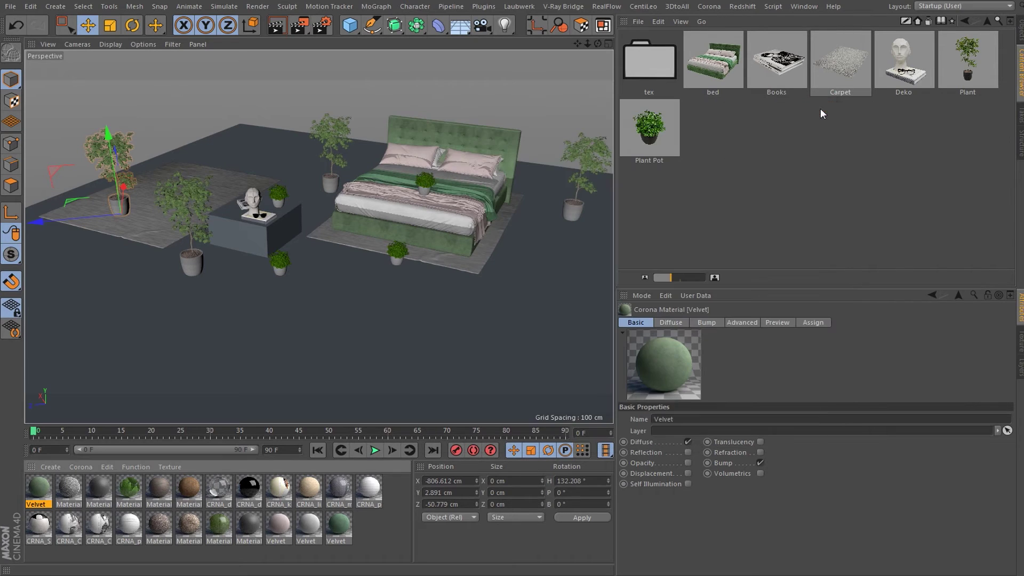
# Save the green and pale Velvet materials into the Content Browser, then open the tex folder
pyautogui.moveTo(283, 525)
pyautogui.mouseDown()
pyautogui.moveTo(29, 485)
pyautogui.moveTo(691, 212)
pyautogui.mouseUp()
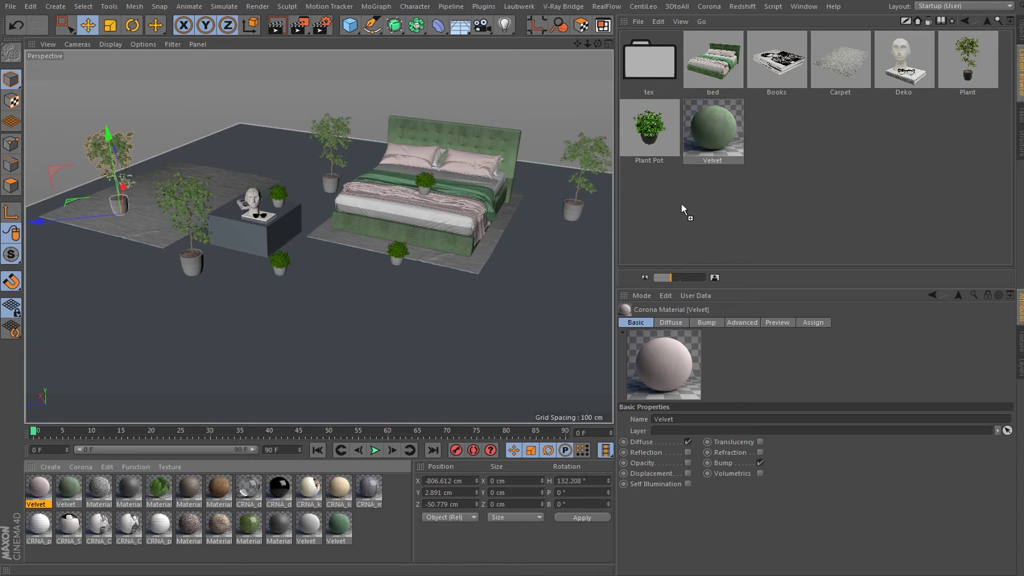
pyautogui.moveTo(564, 253); pyautogui.dragTo(680, 203)
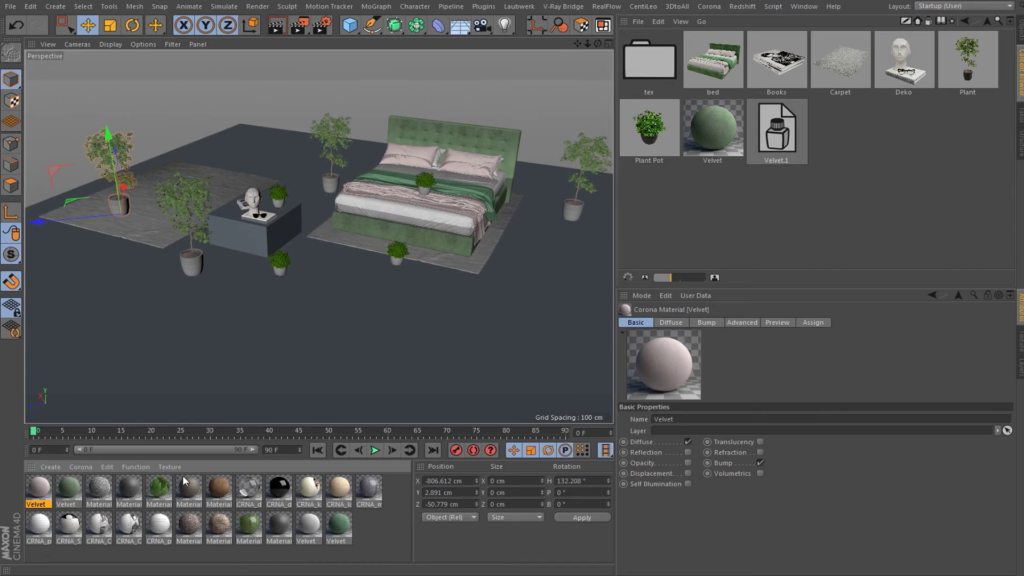
pyautogui.moveTo(182, 475); pyautogui.dragTo(735, 222)
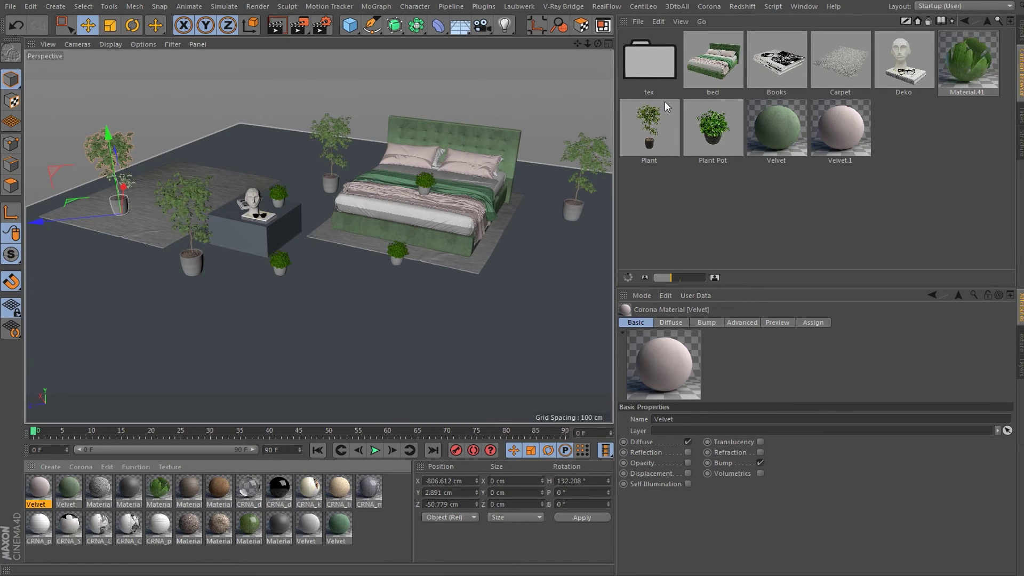
pyautogui.doubleClick(662, 71)
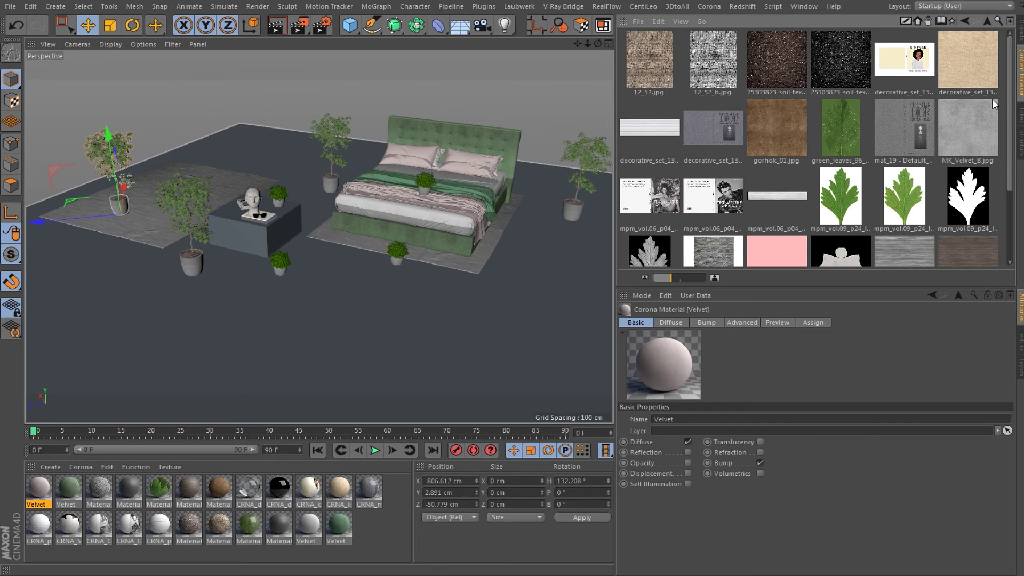
# Go back up from the tex folder and reopen the Libary folder of saved presets
pyautogui.scroll(-3, 1008, 75)
pyautogui.scroll(3, 1007, 75)
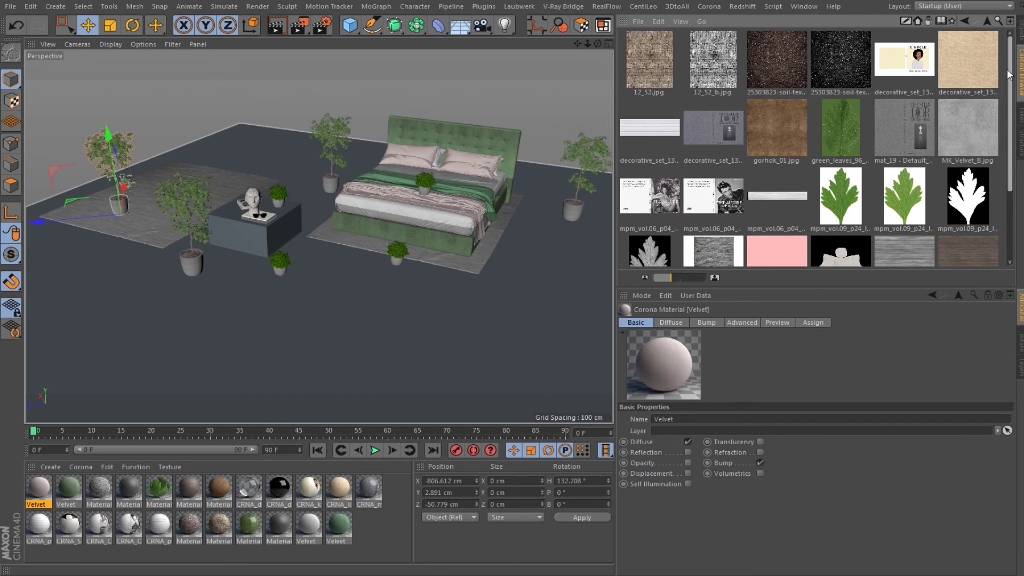
pyautogui.click(986, 22)
pyautogui.click(1019, 33)
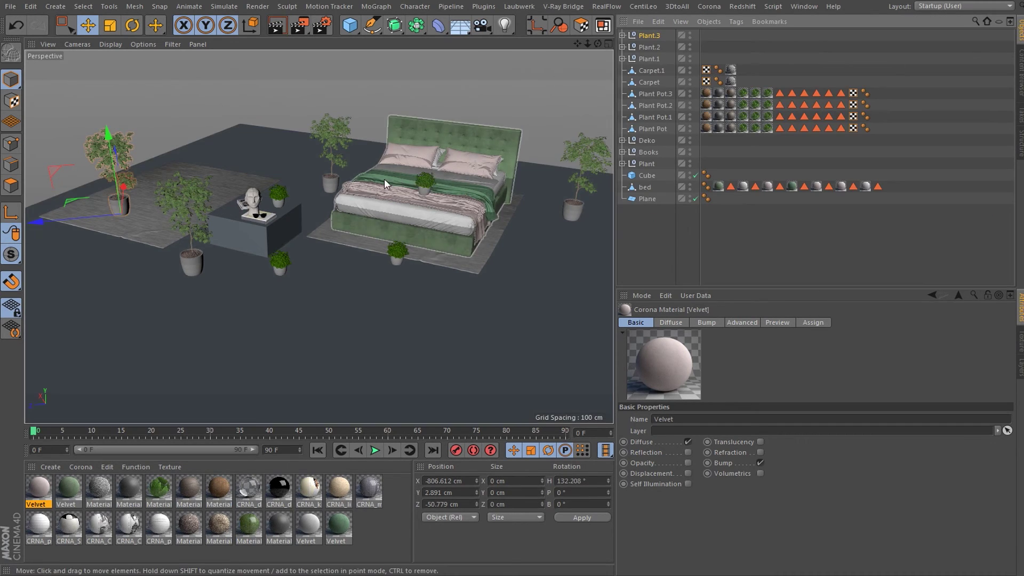
pyautogui.scroll(2, 373, 189)
pyautogui.click(1019, 69)
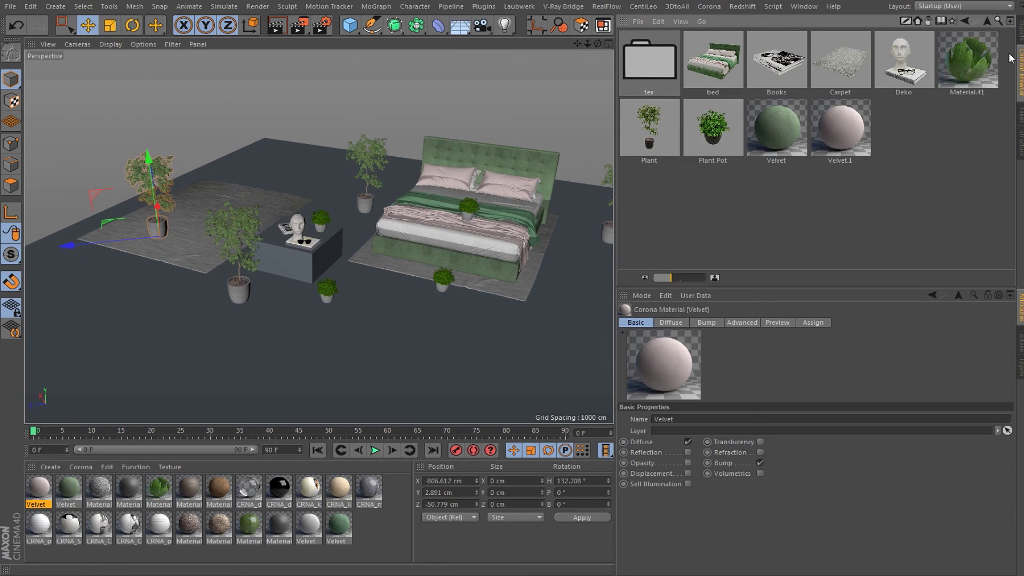
pyautogui.click(985, 22)
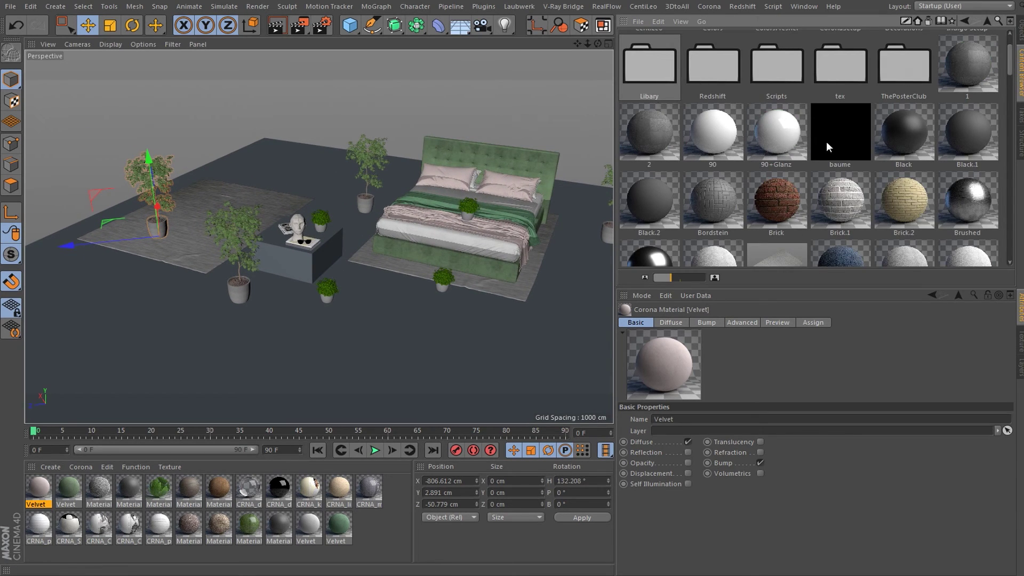
pyautogui.moveTo(1009, 72)
pyautogui.mouseDown()
pyautogui.moveTo(1008, 110)
pyautogui.moveTo(1010, 66)
pyautogui.mouseUp()
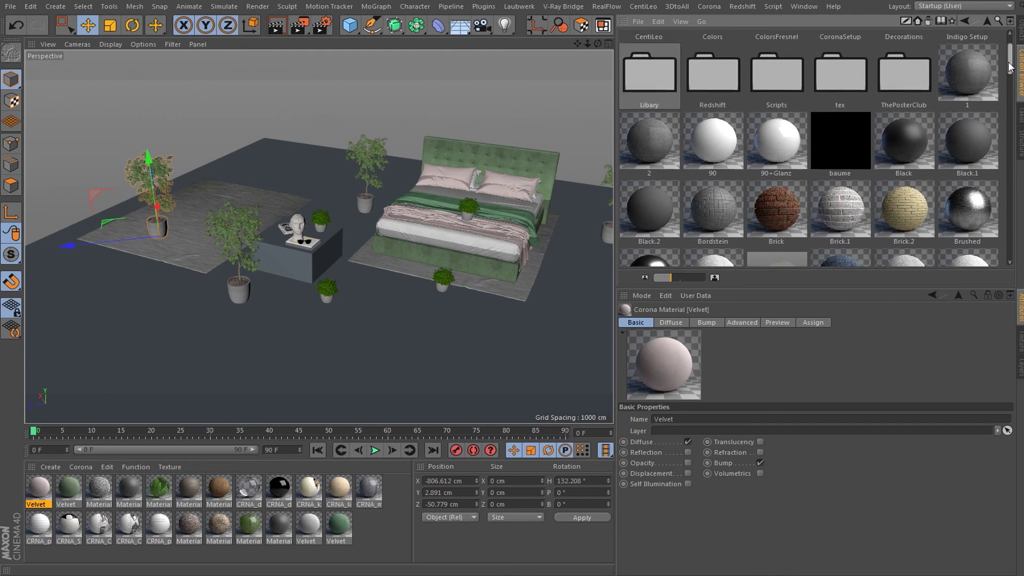
pyautogui.doubleClick(648, 62)
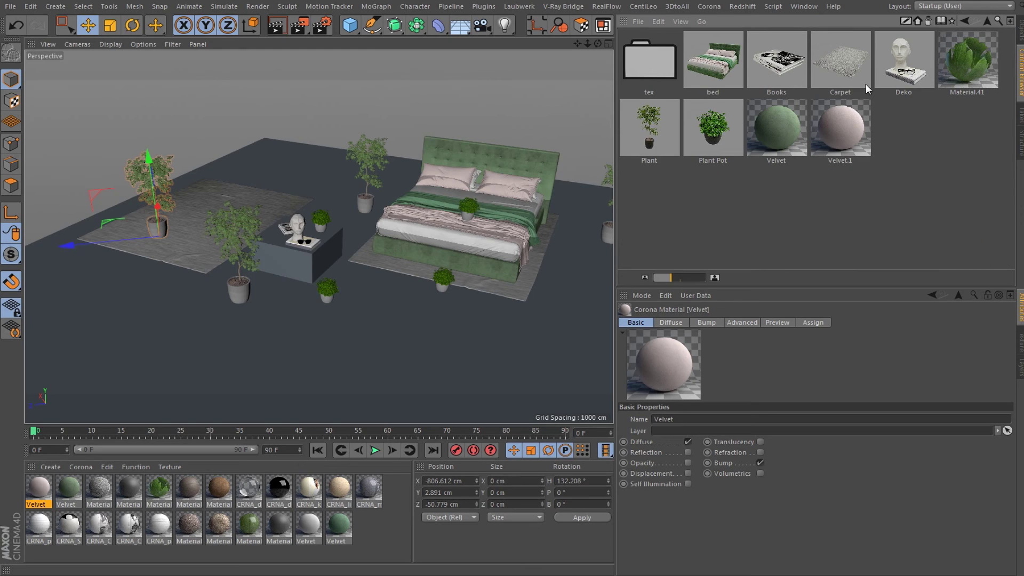
# Save Material.32, the CRNA_decorset10 glass material and CRNA_mat_19 into the Libary folder
pyautogui.moveTo(811, 106)
pyautogui.mouseDown()
pyautogui.moveTo(335, 440)
pyautogui.moveTo(781, 215)
pyautogui.mouseUp()
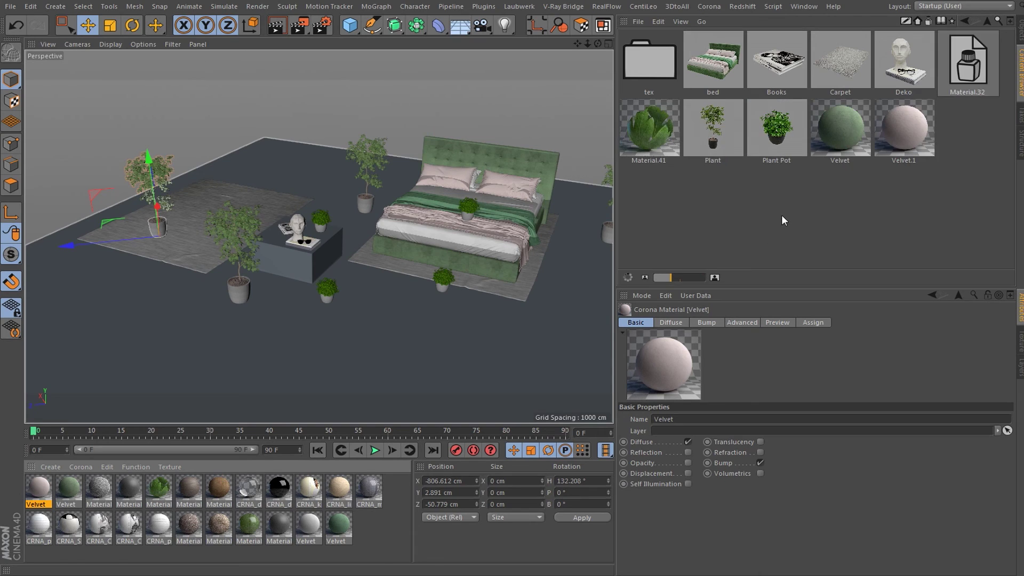
pyautogui.moveTo(306, 460); pyautogui.dragTo(809, 178)
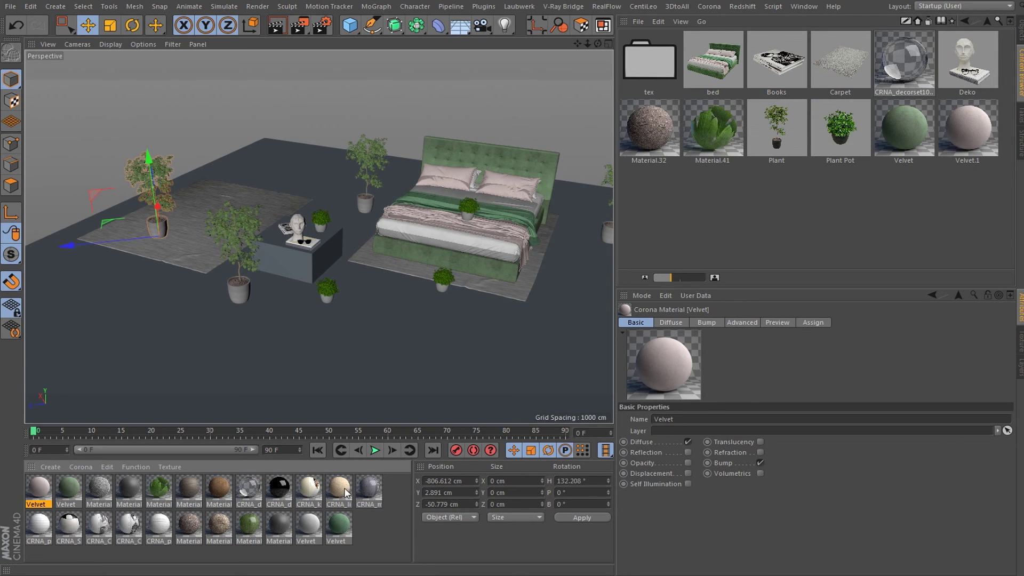
pyautogui.moveTo(367, 482); pyautogui.dragTo(730, 236)
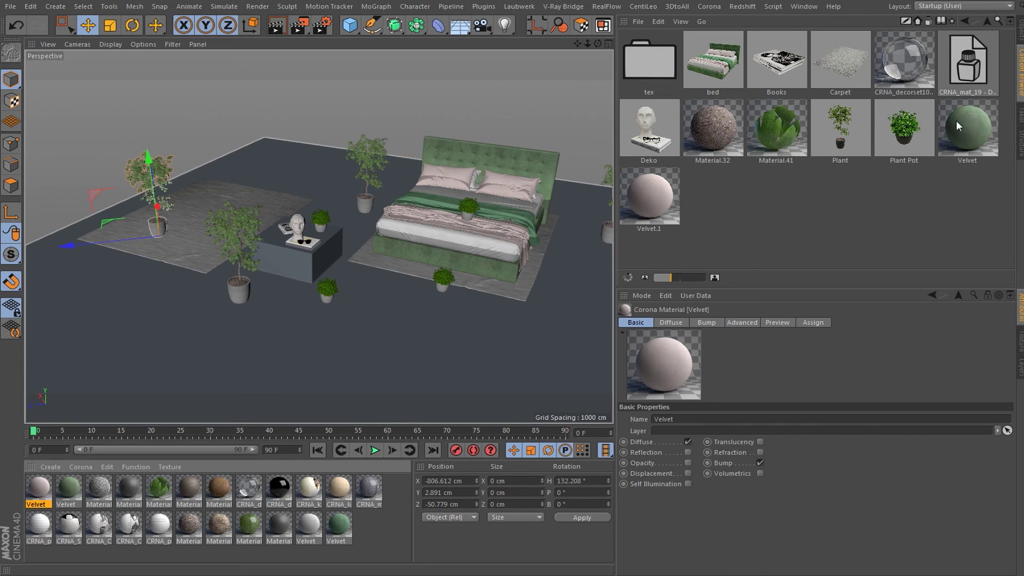